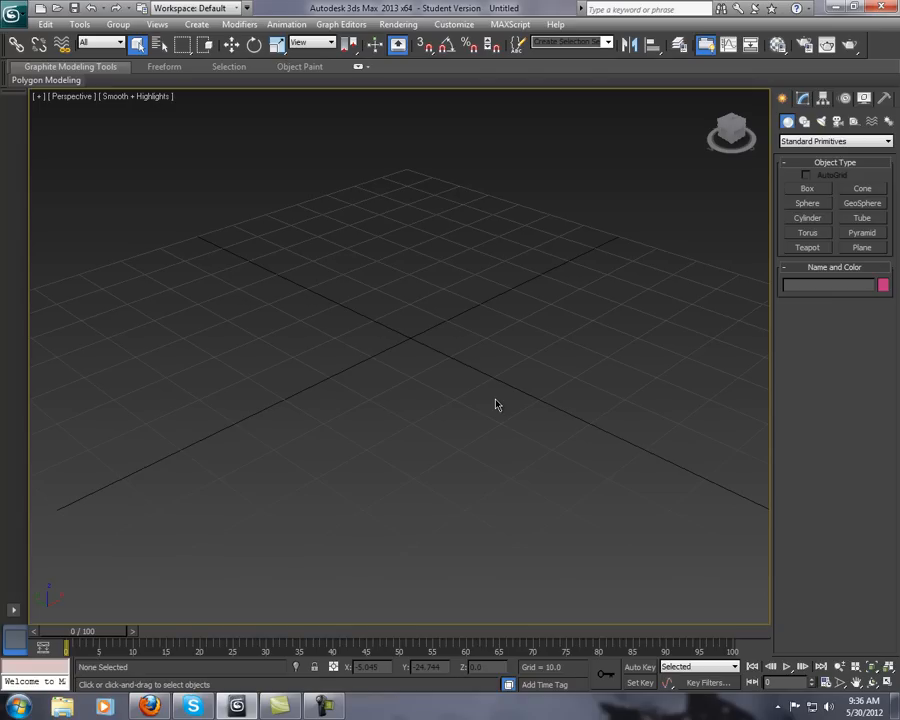
scroll(497, 380, down, 3)
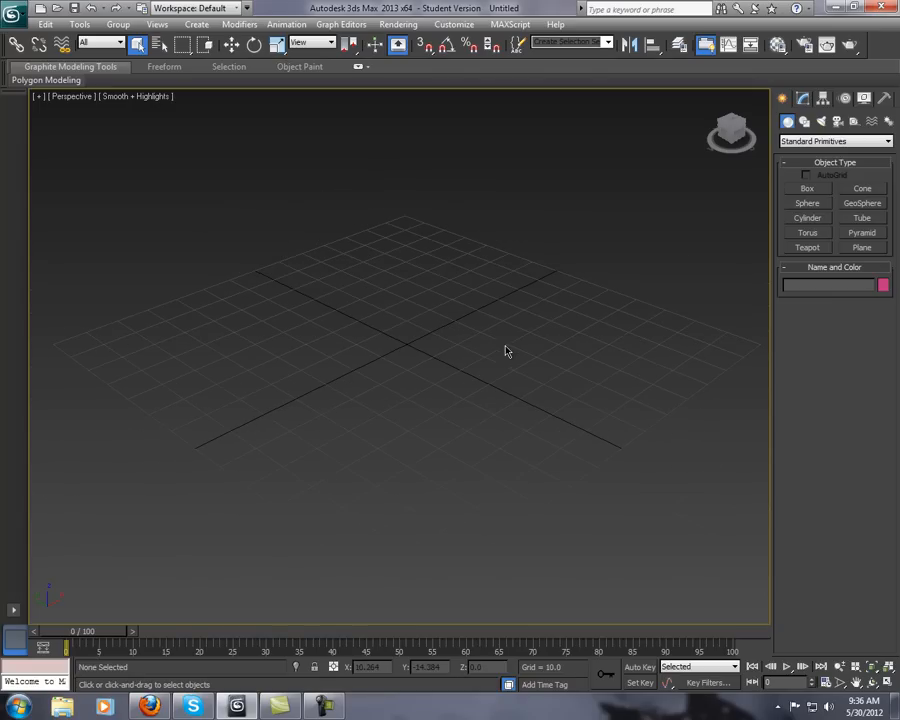
middle_drag(458, 241, 448, 217)
middle_drag(464, 269, 468, 249)
middle_drag(452, 297, 452, 302)
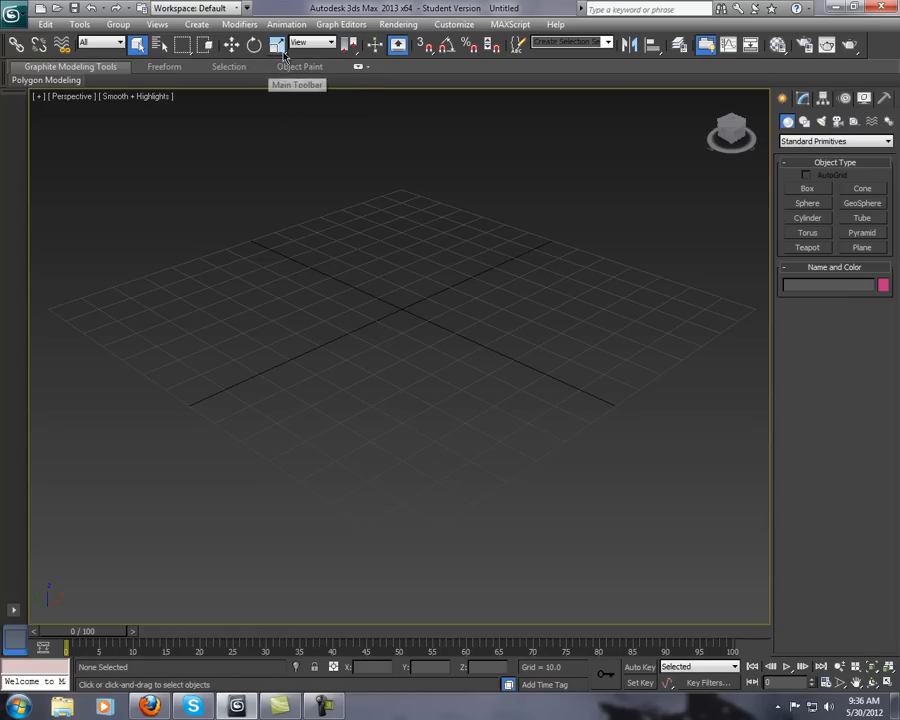
Switch through the Move, Rotate and Scale transform tools, ending with Scale active
click(230, 45)
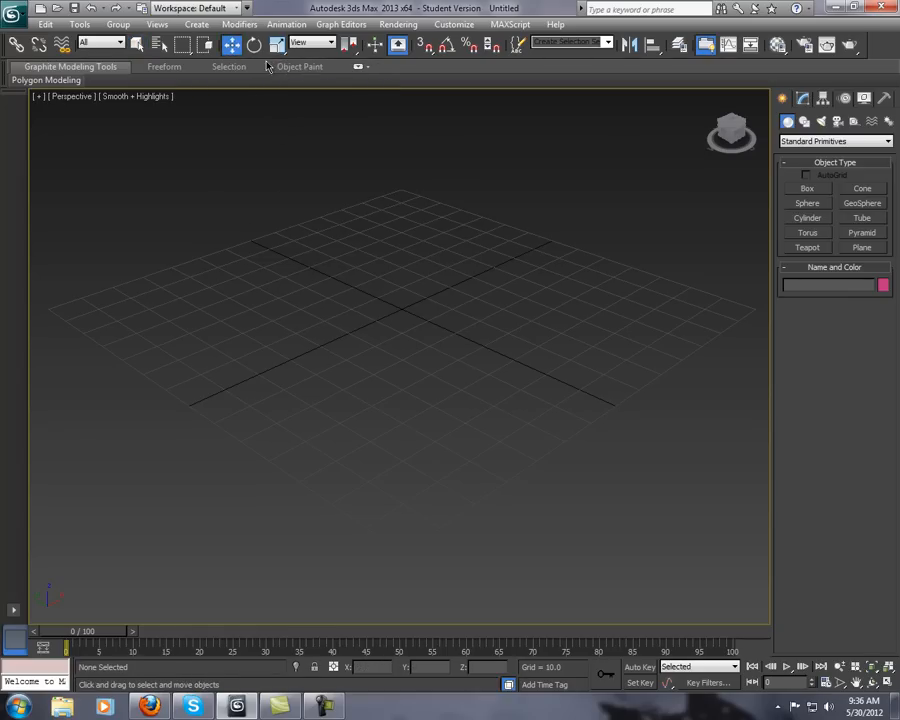
click(256, 46)
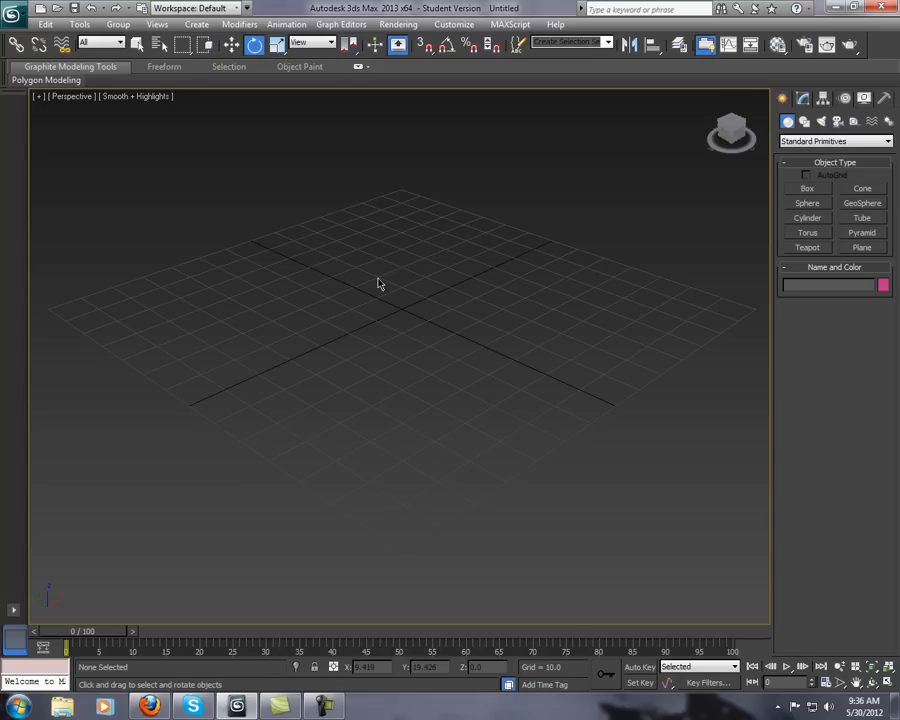
click(278, 45)
click(231, 45)
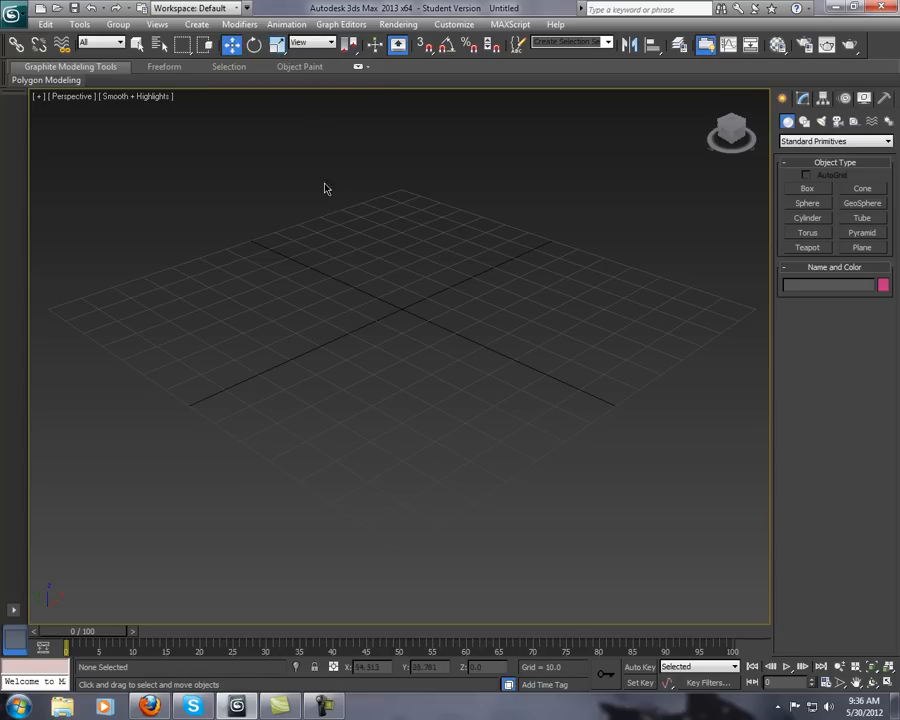
middle_drag(370, 272, 366, 279)
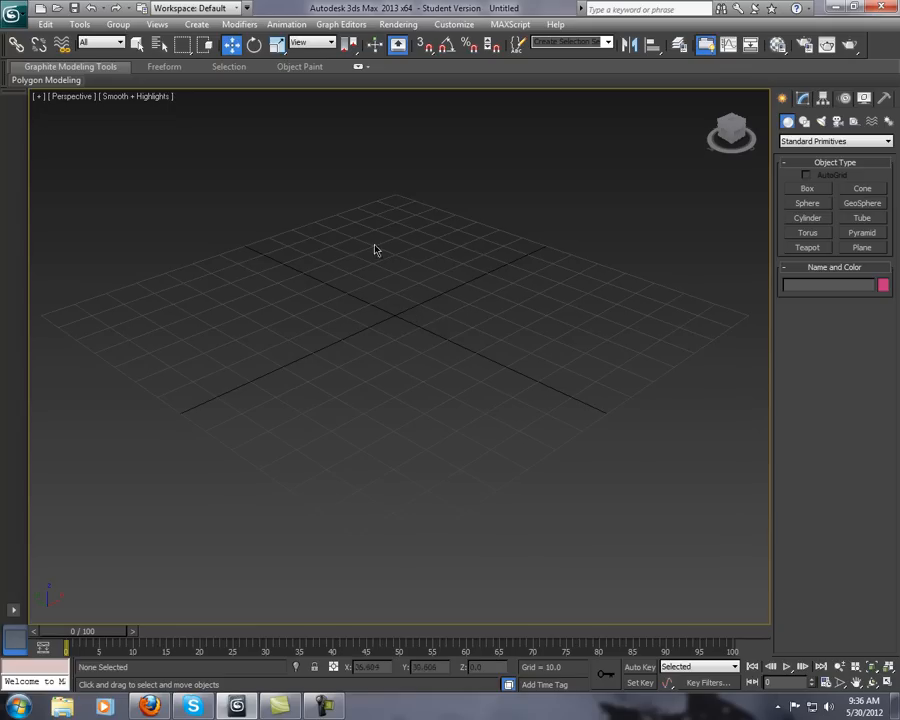
key(e)
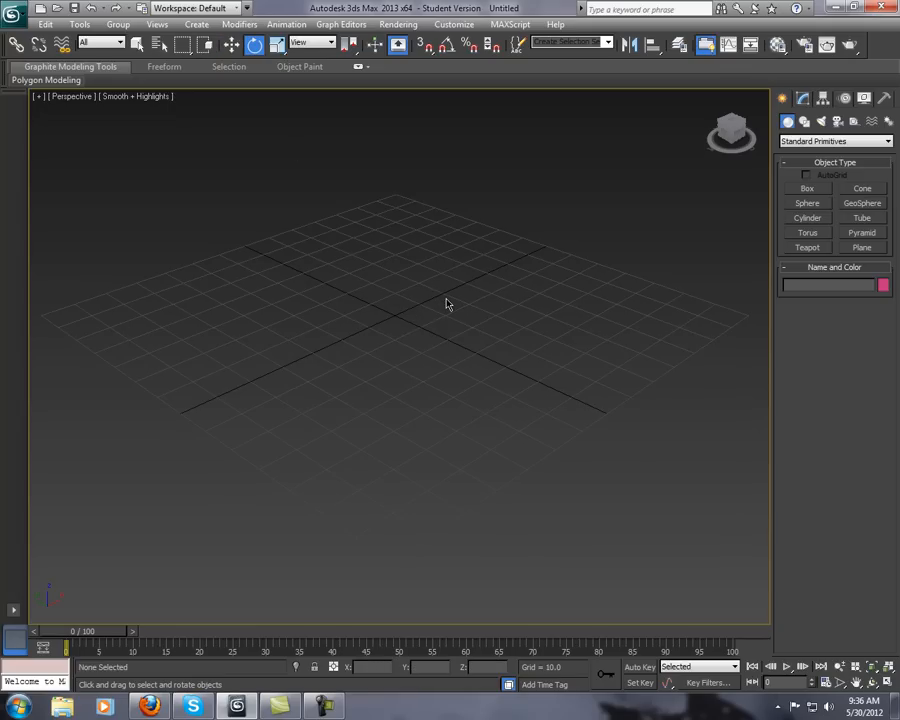
key(r)
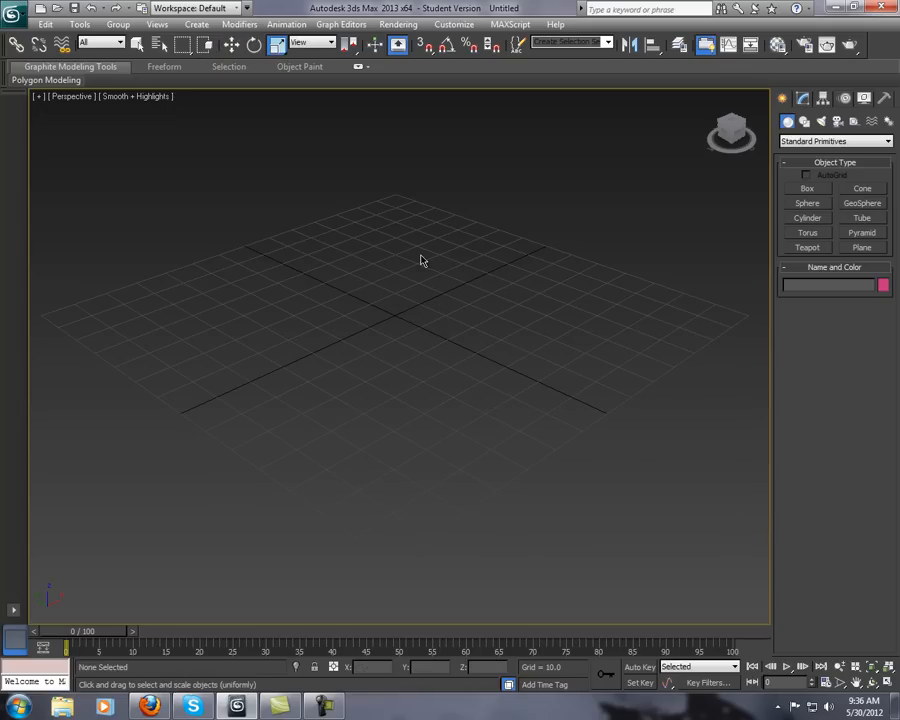
middle_drag(418, 316, 418, 342)
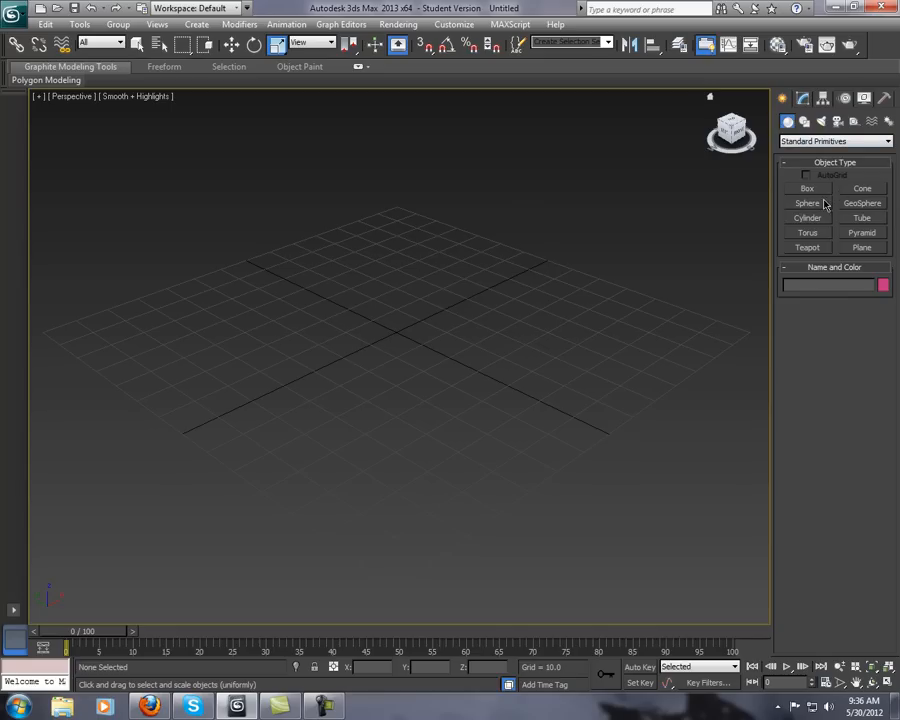
click(805, 101)
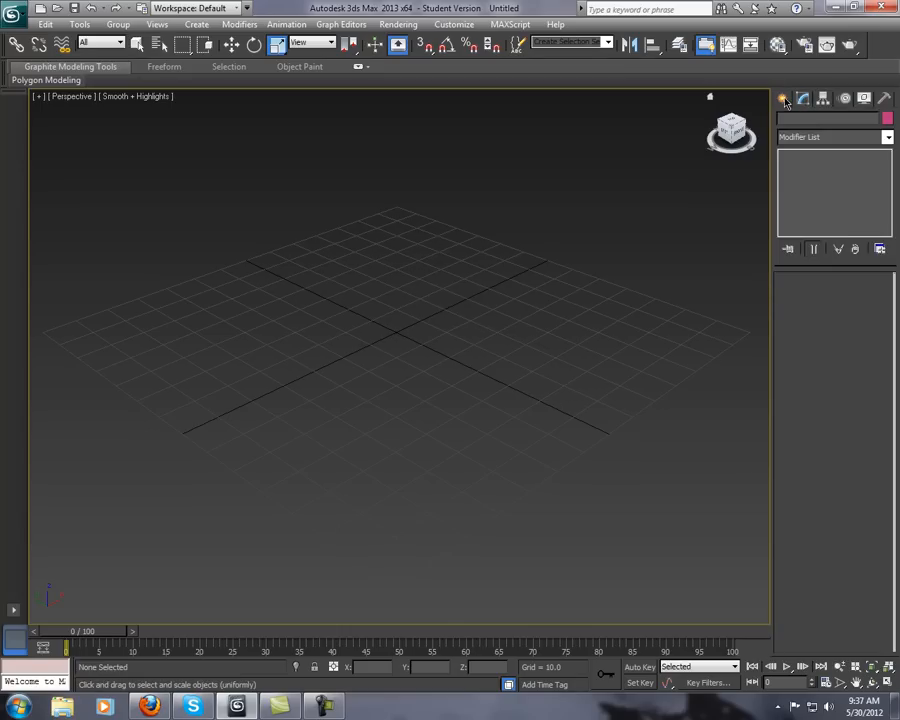
click(784, 100)
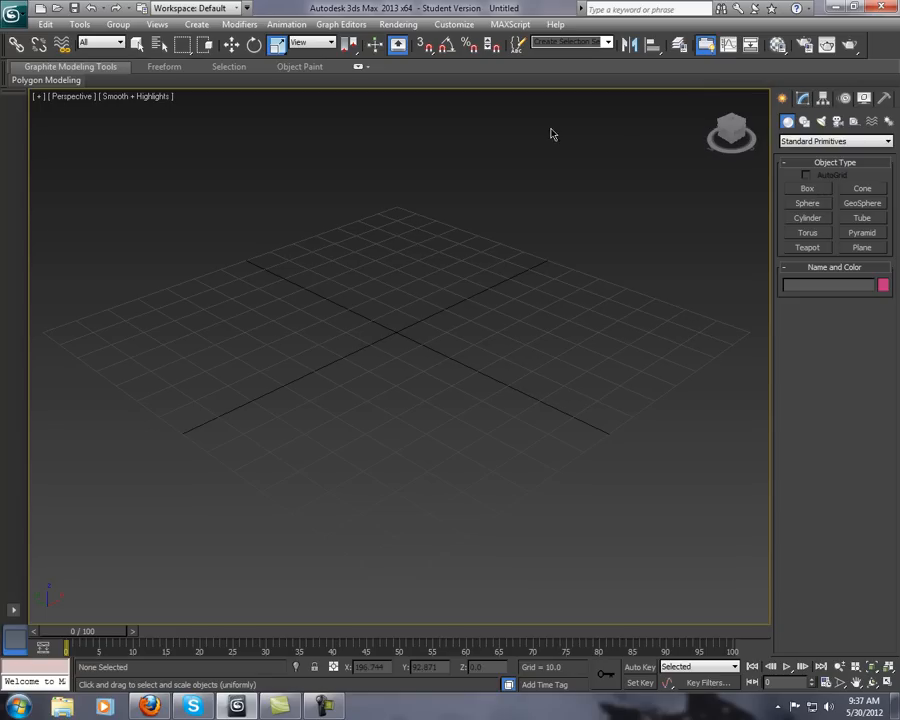
click(196, 24)
mouse_move(216, 44)
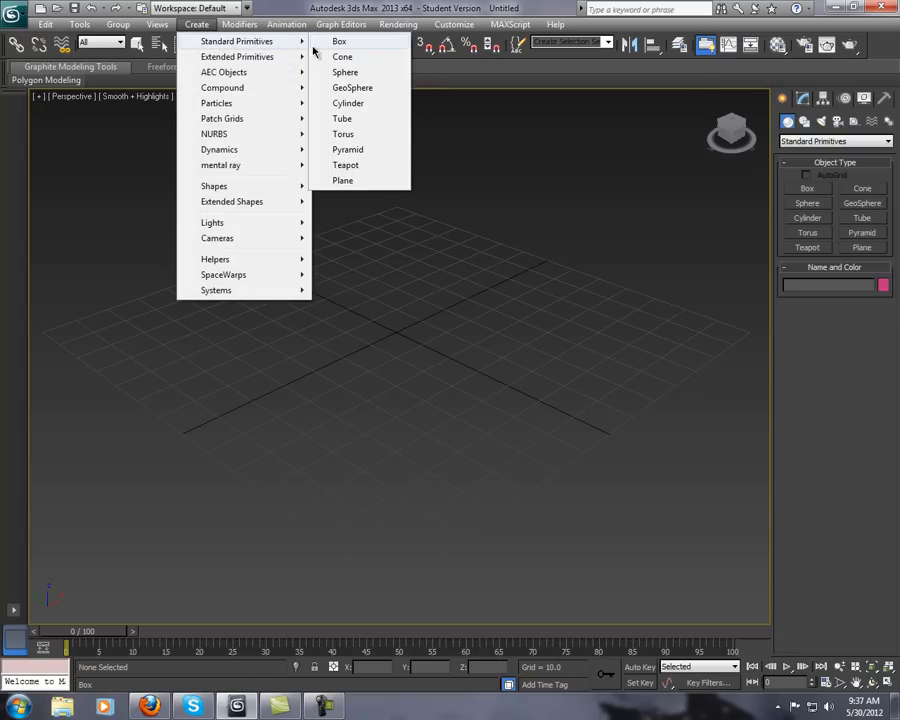
click(196, 27)
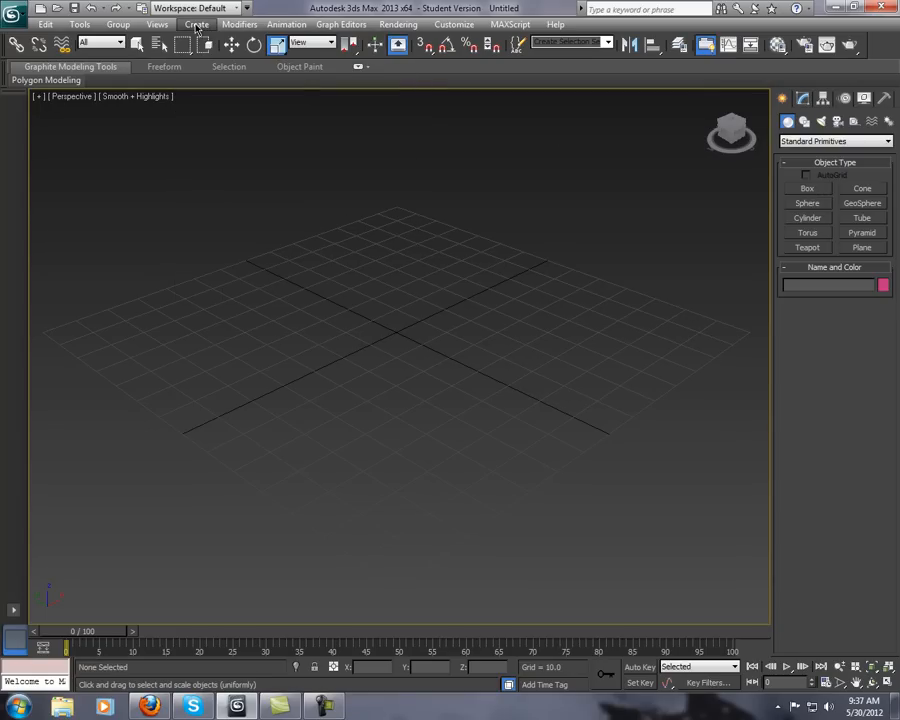
Create a standard primitive box about 59 long, 60 wide and 46 high near the centre of the Perspective grid
click(196, 27)
mouse_move(227, 46)
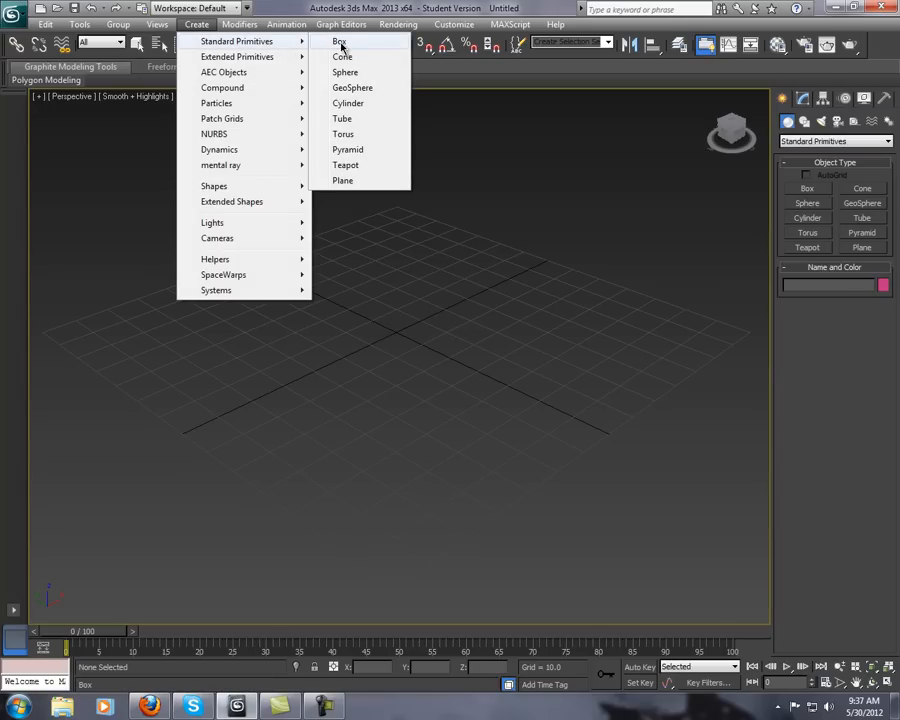
click(341, 42)
drag(247, 327, 544, 326)
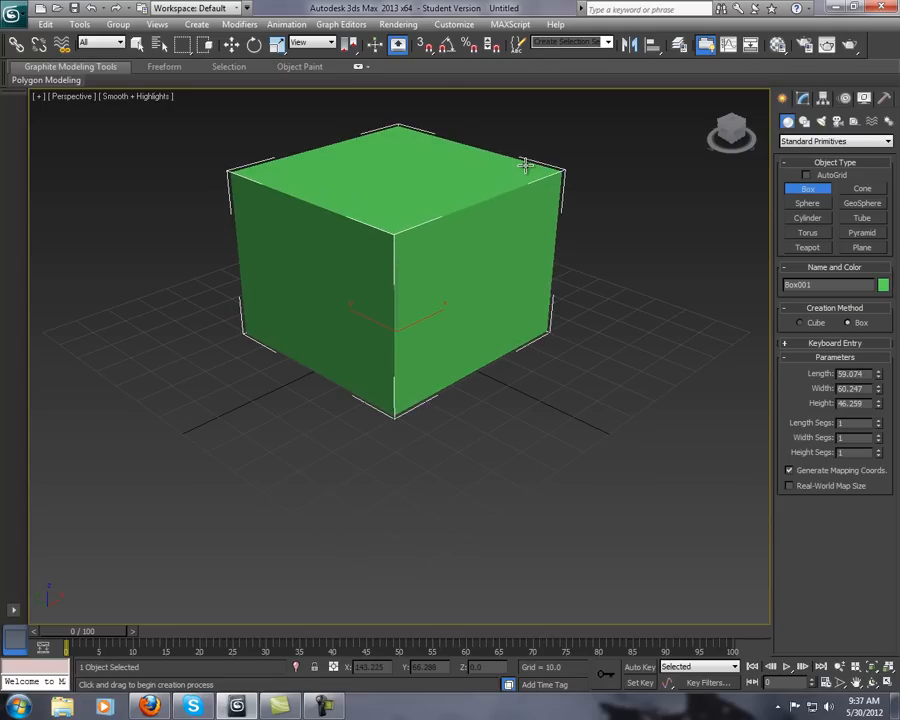
Activate the Move tool, keep the box selected and show its parameters for modification
middle_drag(599, 228, 600, 290)
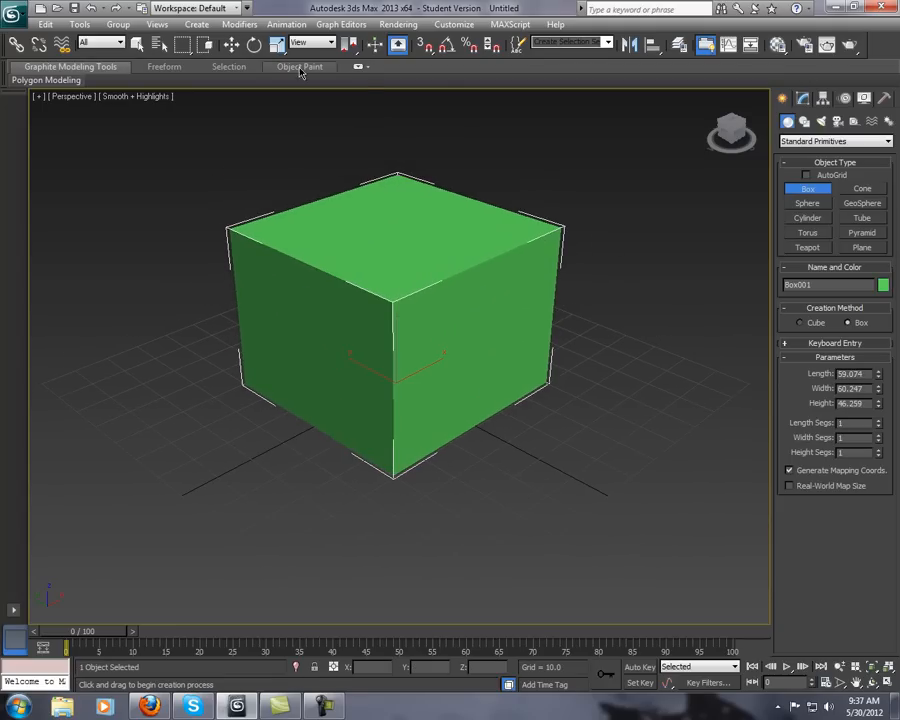
click(231, 44)
click(290, 114)
drag(156, 160, 455, 308)
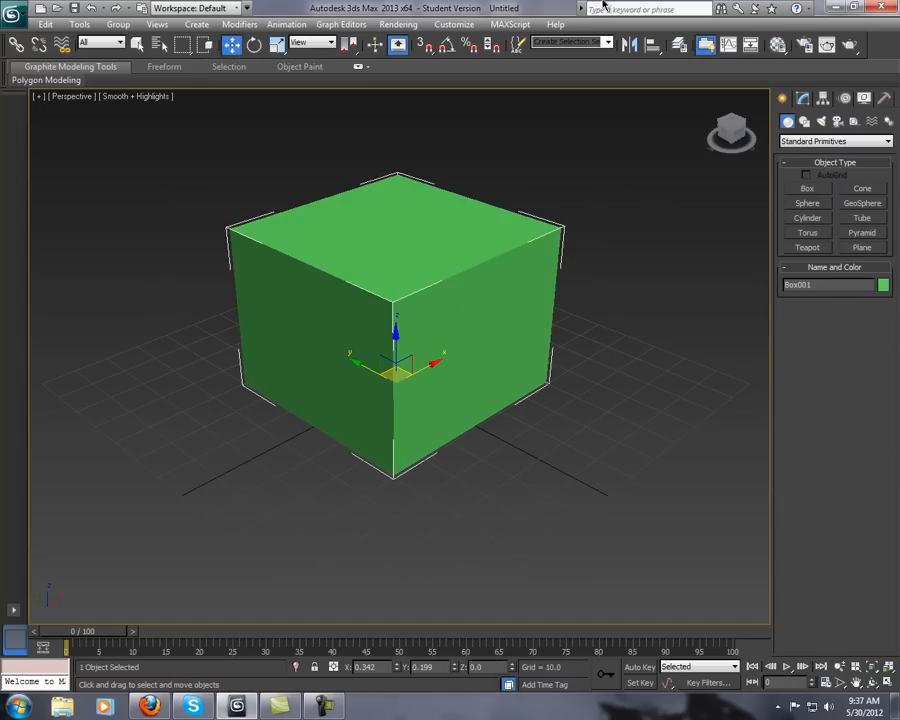
click(803, 99)
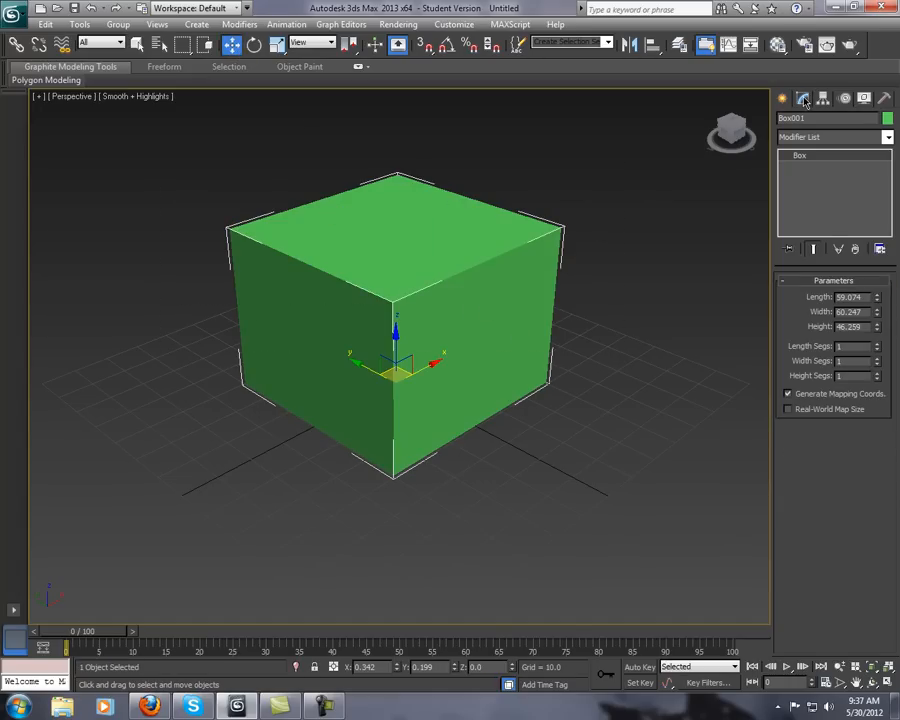
Turn on edged faces for the shaded box in the Perspective viewport
middle_drag(716, 343, 702, 374)
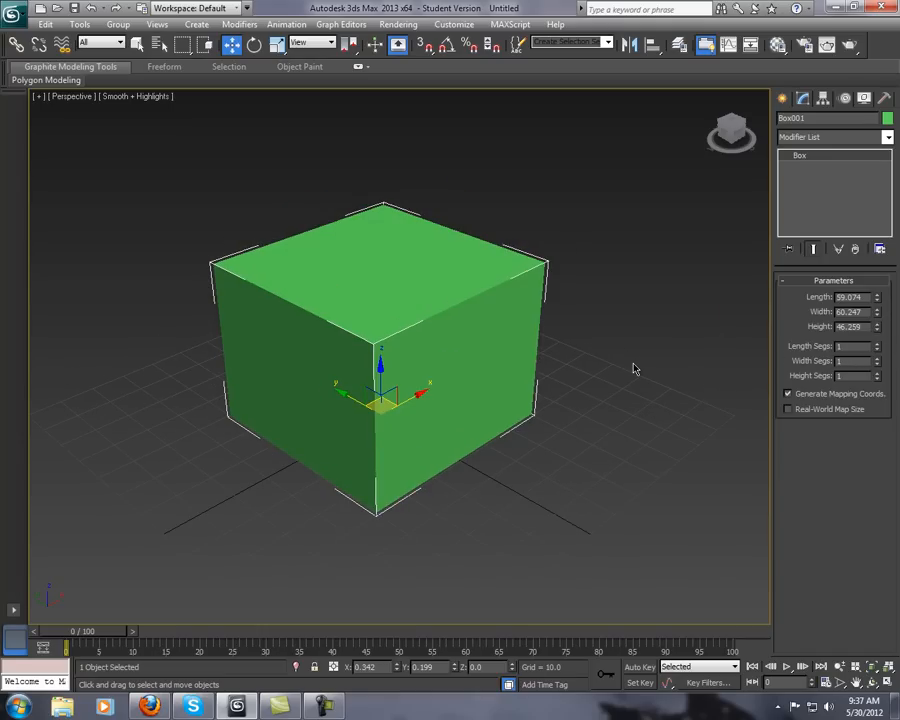
key(F4)
scroll(601, 364, up, 5)
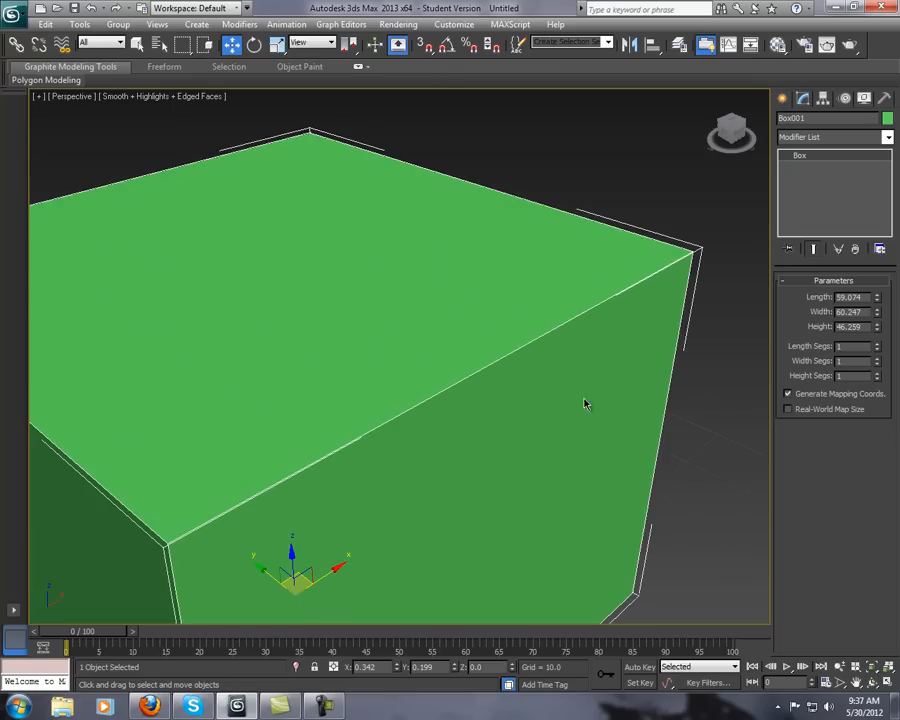
scroll(550, 345, down, 5)
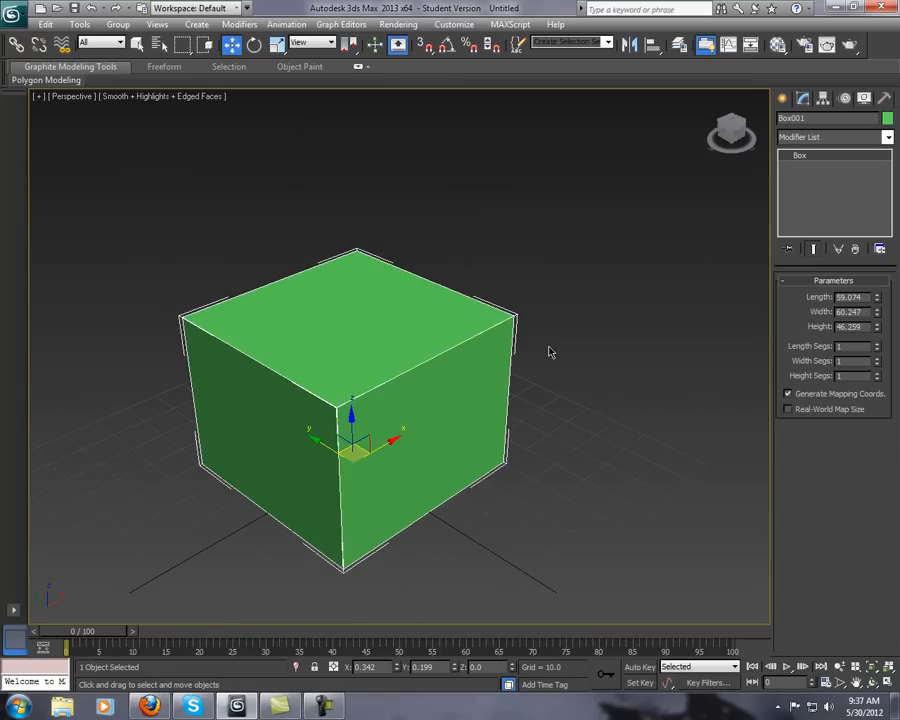
Display the box as a wireframe in the Perspective viewport, and return to smooth shading with edged faces
key(F3)
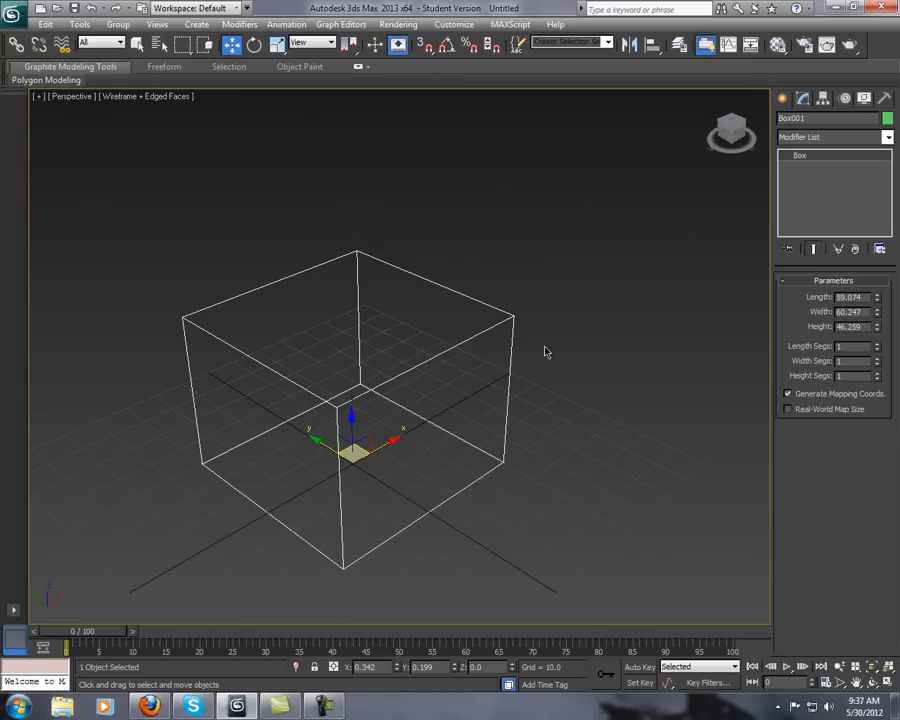
scroll(597, 331, up, 4)
scroll(598, 334, down, 3)
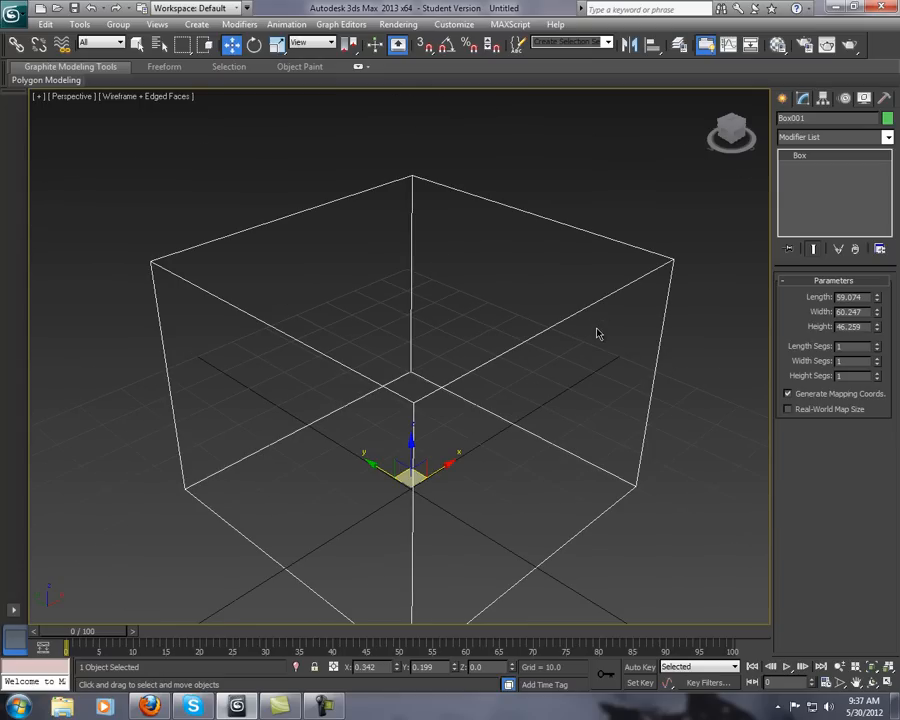
key(F3)
scroll(567, 340, up, 1)
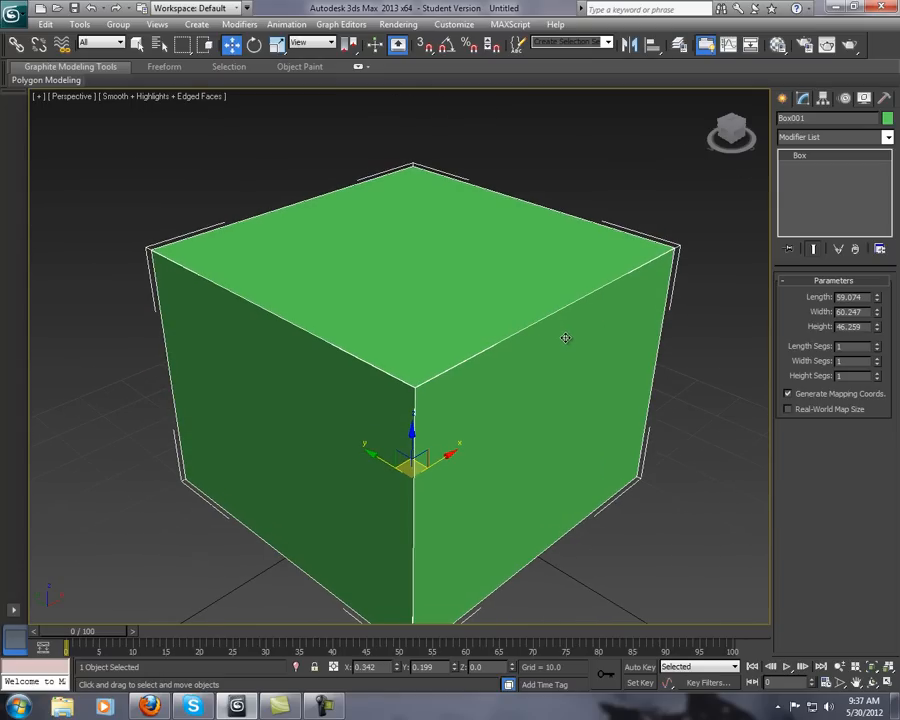
Switch to the four-viewport layout, deselect the box and make the Front viewport active
key(alt+w)
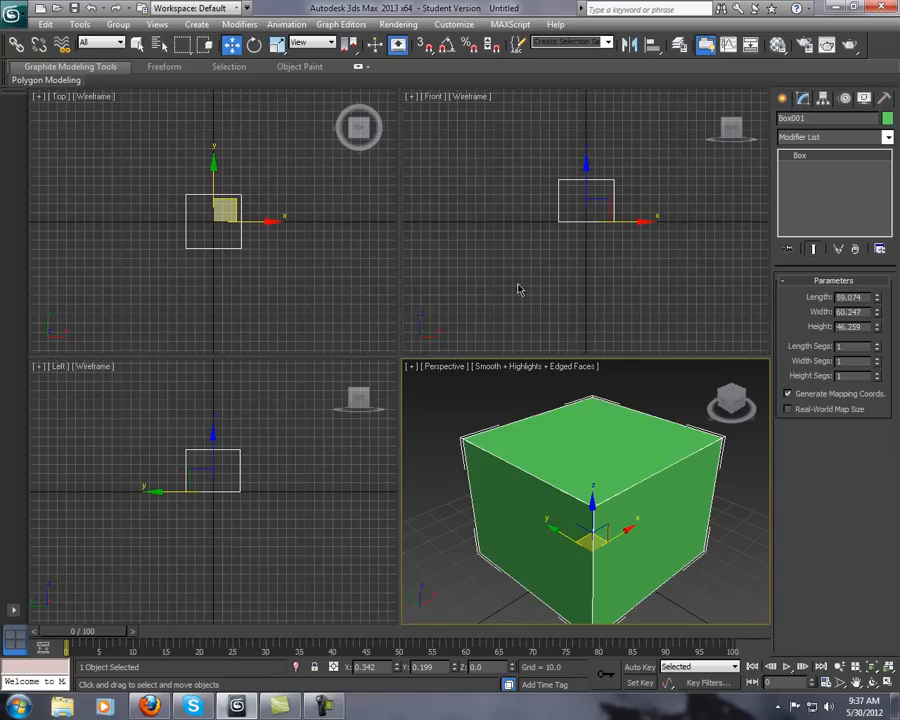
right_click(538, 275)
right_click(340, 265)
click(295, 432)
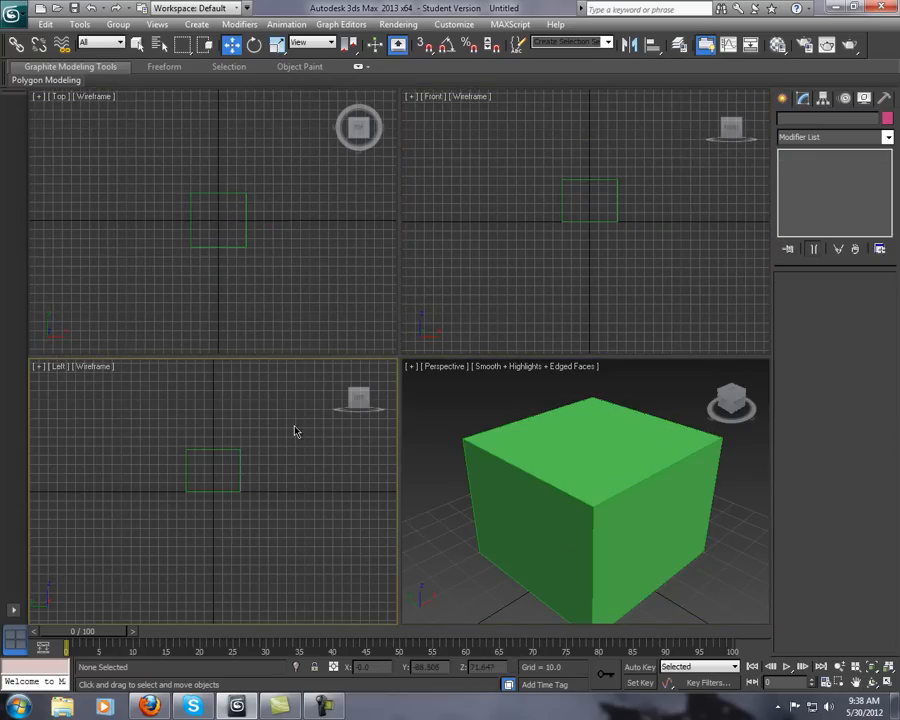
click(496, 251)
click(335, 255)
click(503, 254)
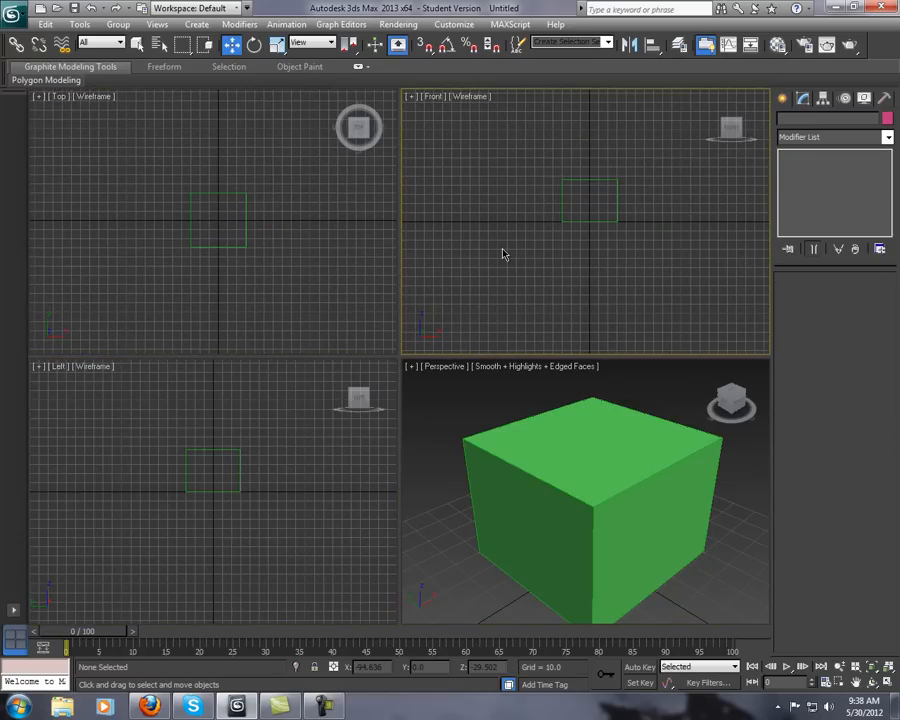
Maximize the Front viewport to view the box, and return to the four-viewport layout
key(alt+w)
scroll(458, 300, up, 3)
scroll(462, 302, down, 3)
key(alt+w)
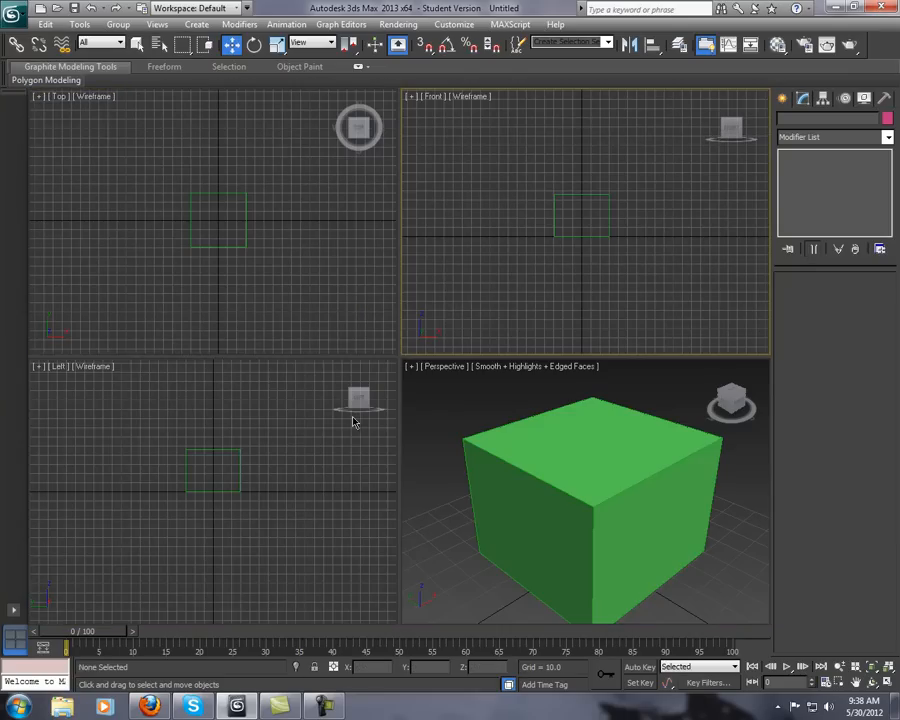
Maximize the Left viewport and orbit it into an angled orthographic view of the box
click(352, 418)
key(alt+w)
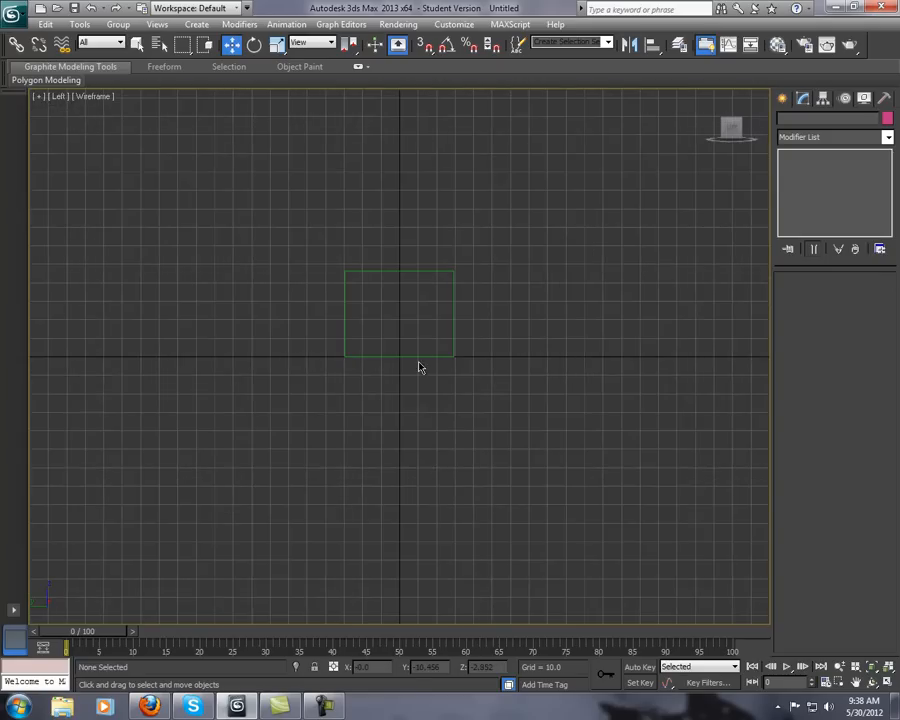
alt+middle_drag(420, 366, 416, 391)
alt+middle_drag(521, 256, 470, 285)
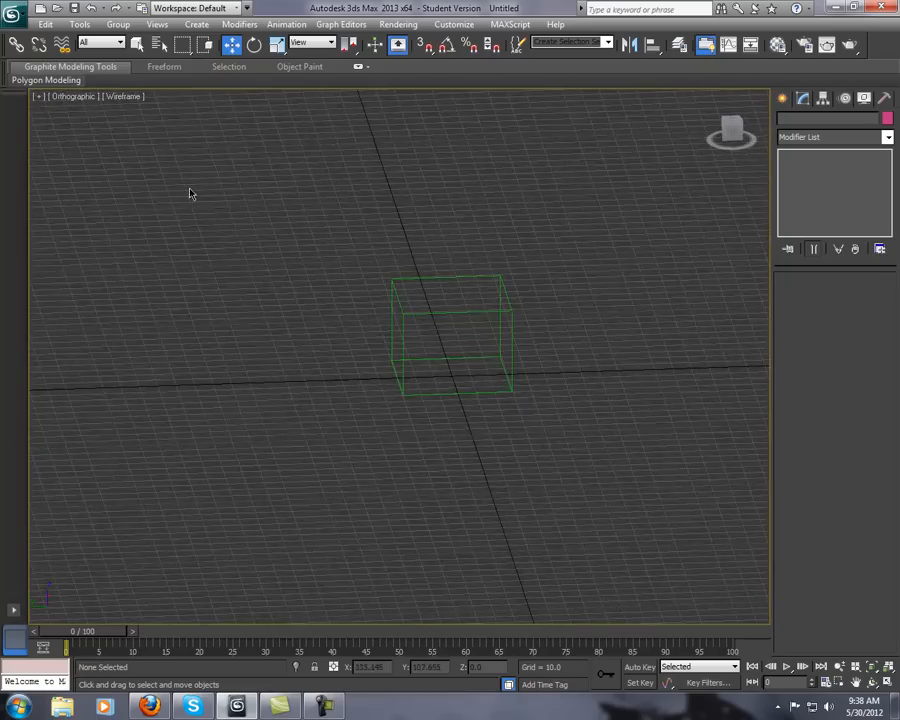
Reset the orbited viewport to the Left view and return to the four-viewport layout
click(93, 100)
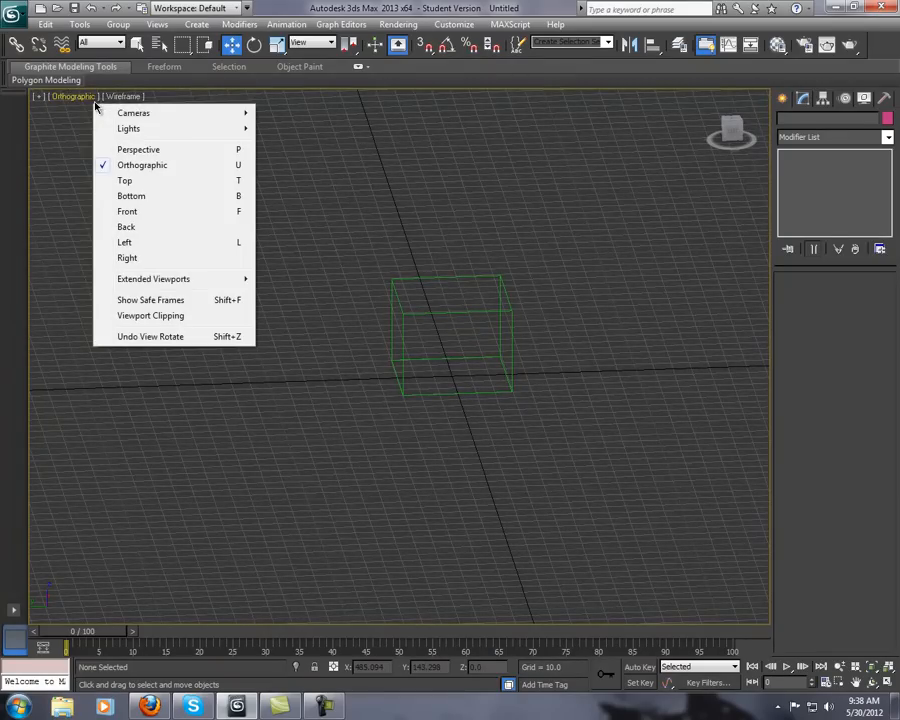
click(160, 242)
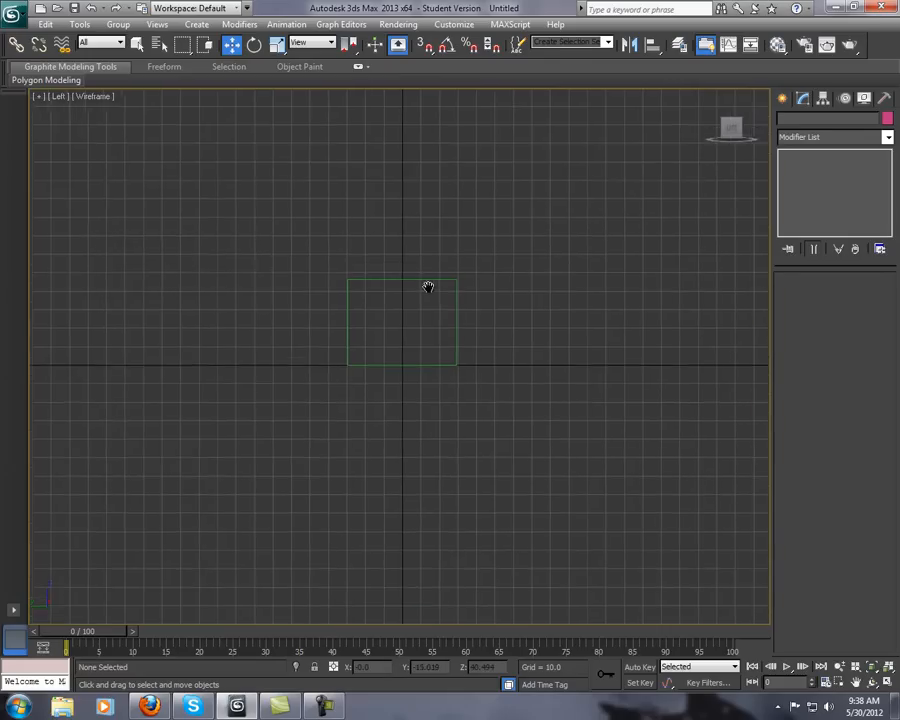
key(alt+w)
Activate and maximize the Perspective viewport, select the box and zoom the view to frame it
click(460, 235)
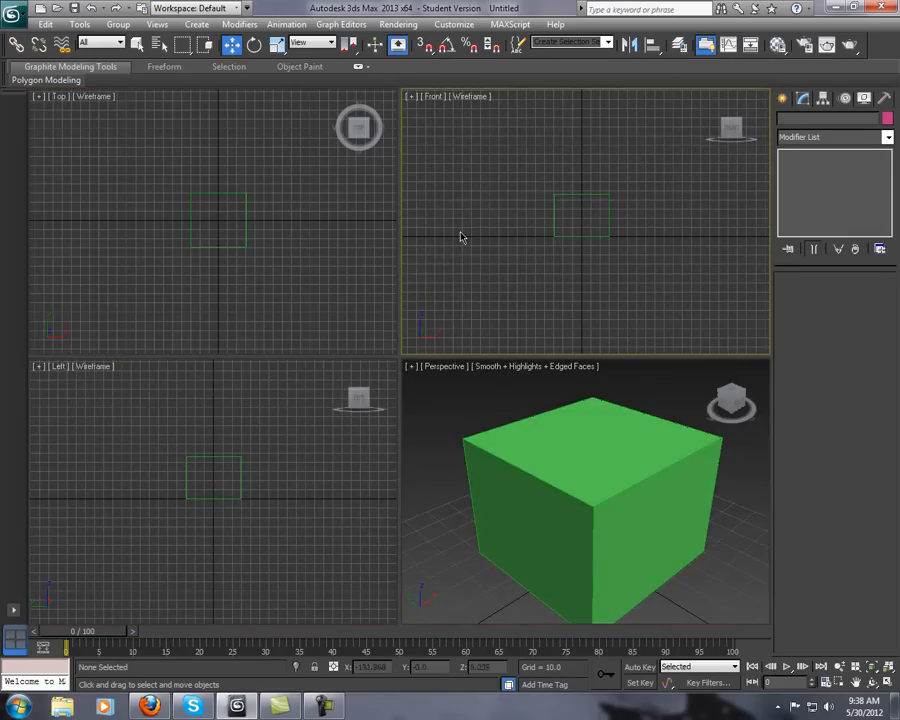
click(257, 235)
click(420, 235)
click(280, 410)
click(504, 437)
key(alt+w)
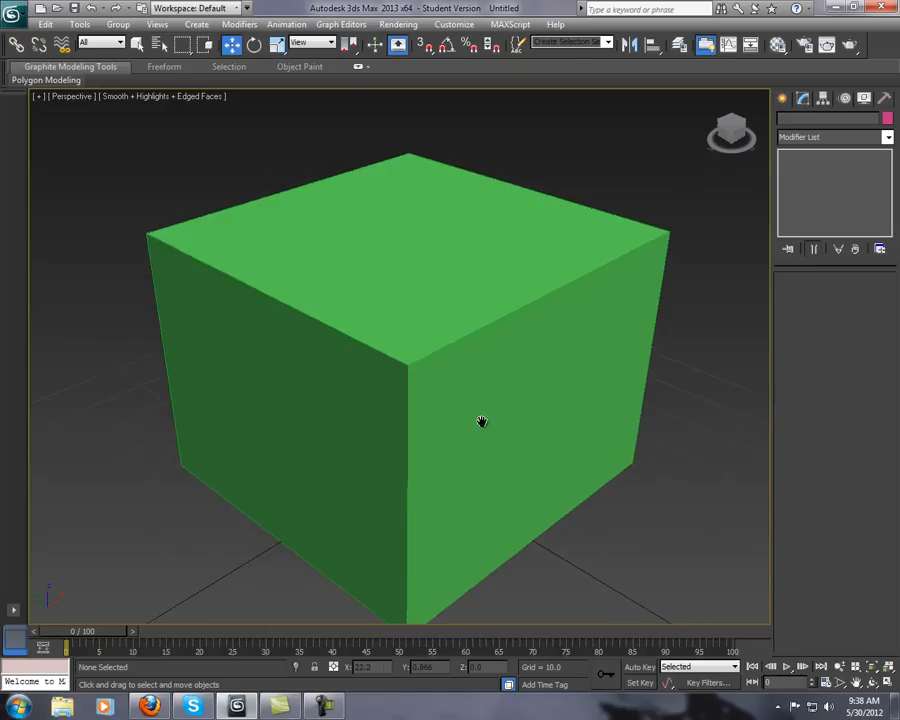
click(484, 418)
key(z)
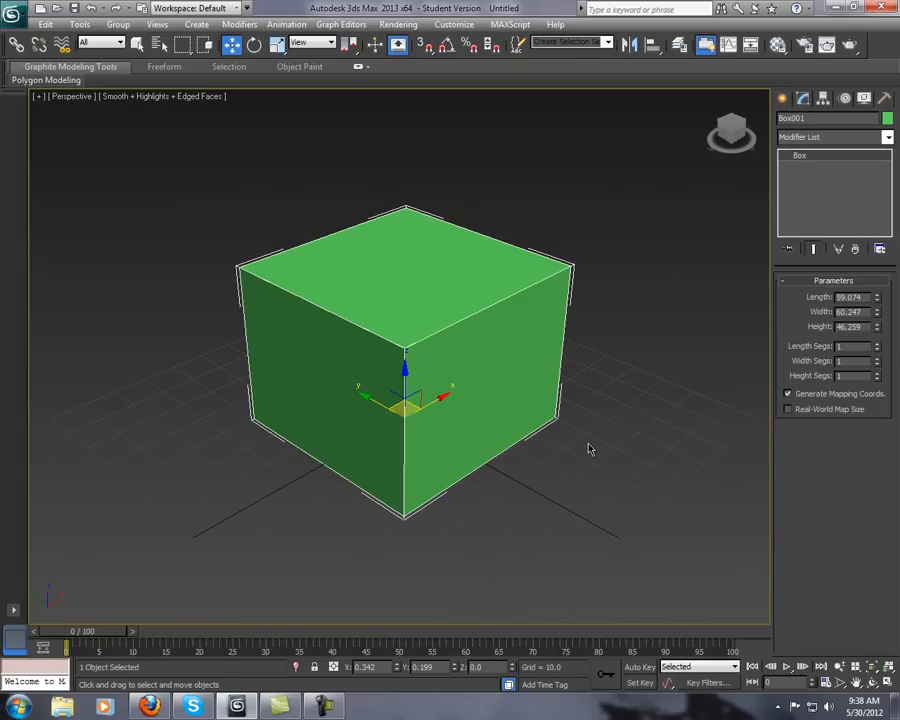
Set the box's length, width and height segments to 2 each
click(877, 348)
click(877, 359)
click(877, 373)
middle_drag(555, 369, 527, 379)
scroll(555, 394, up, 3)
scroll(555, 394, down, 3)
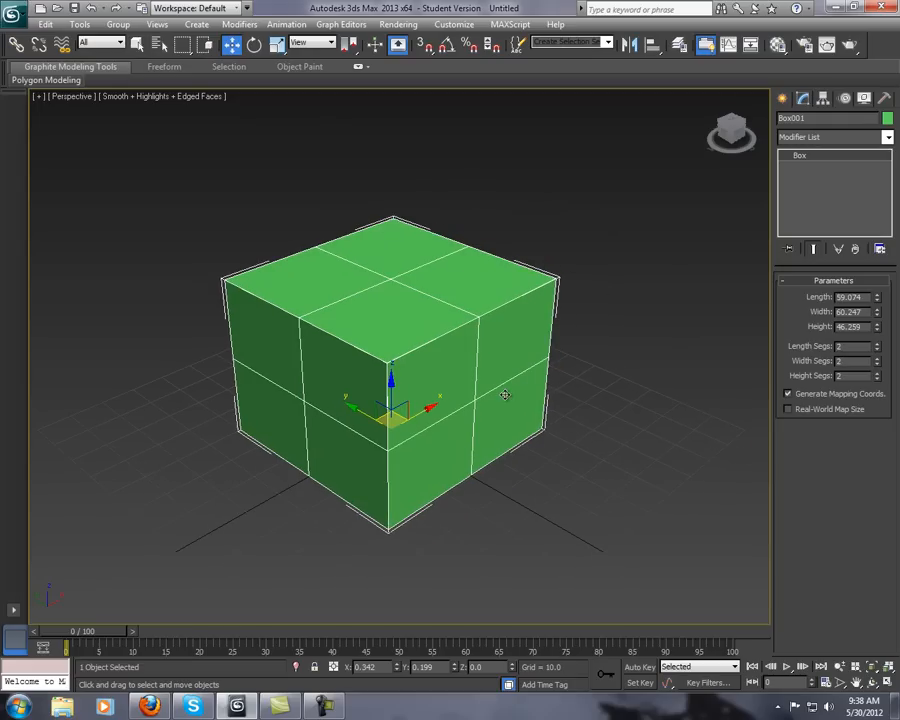
Clear the selection in the viewport and select the box again
click(601, 391)
drag(624, 445, 178, 201)
click(178, 201)
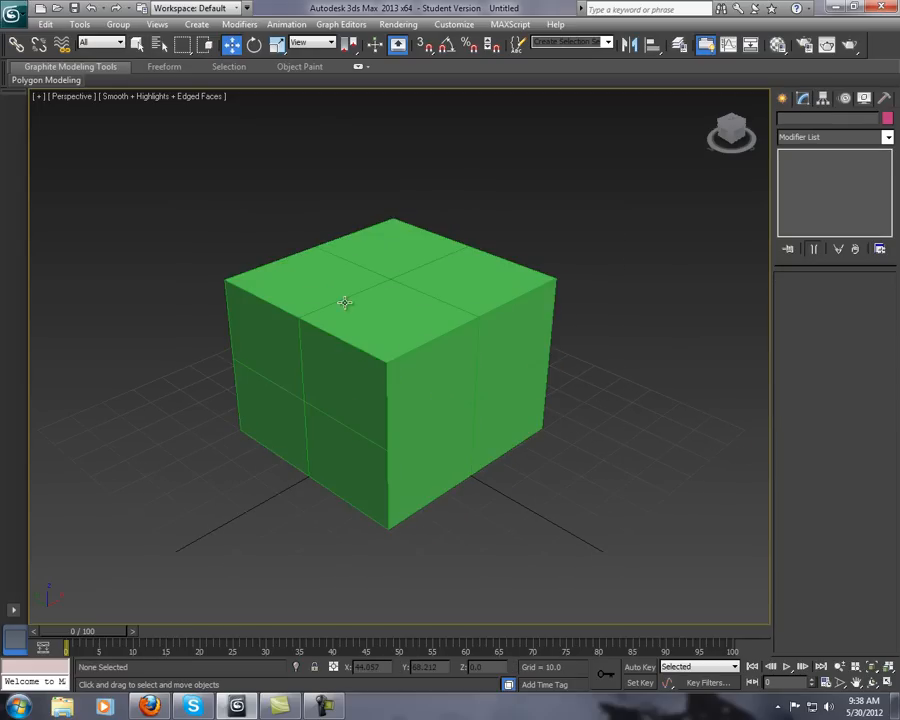
click(360, 311)
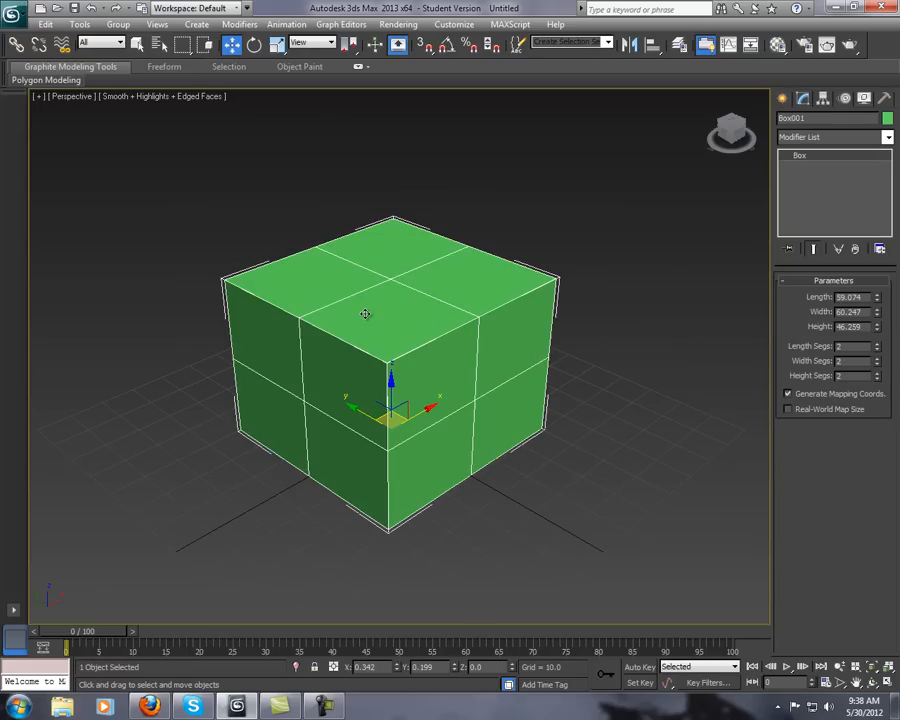
Convert the selected box to an Editable Poly
right_click(418, 317)
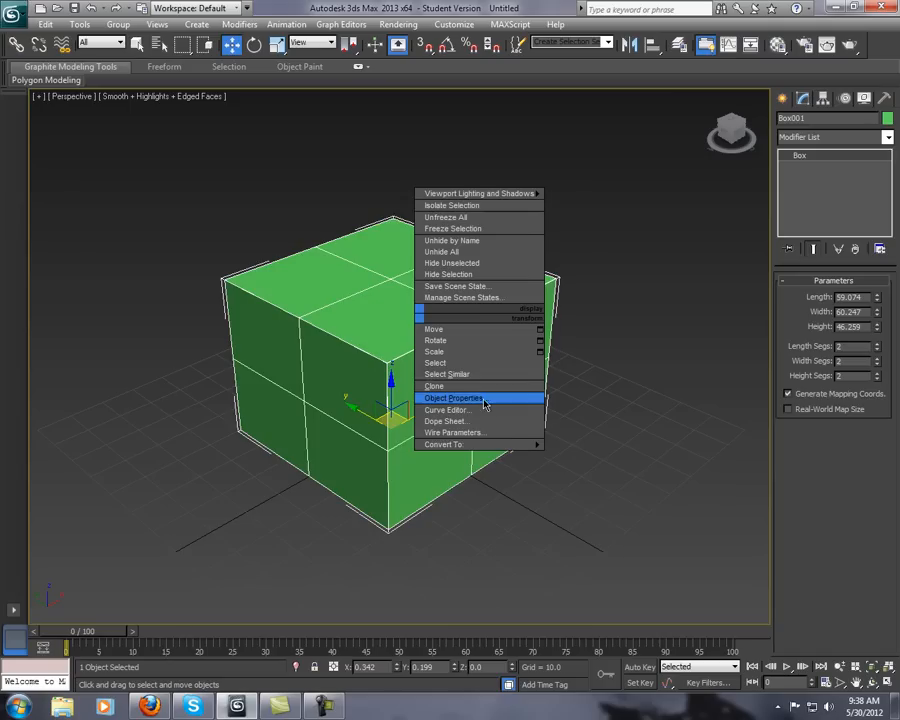
mouse_move(519, 446)
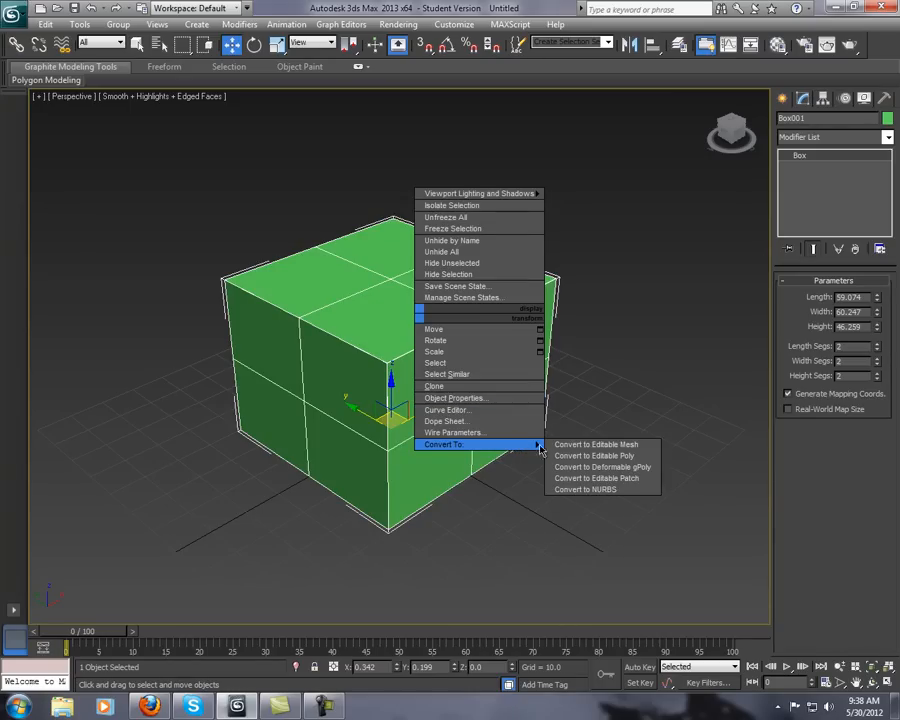
click(601, 456)
mouse_move(536, 404)
middle_down()
mouse_move(557, 416)
mouse_move(533, 420)
middle_up()
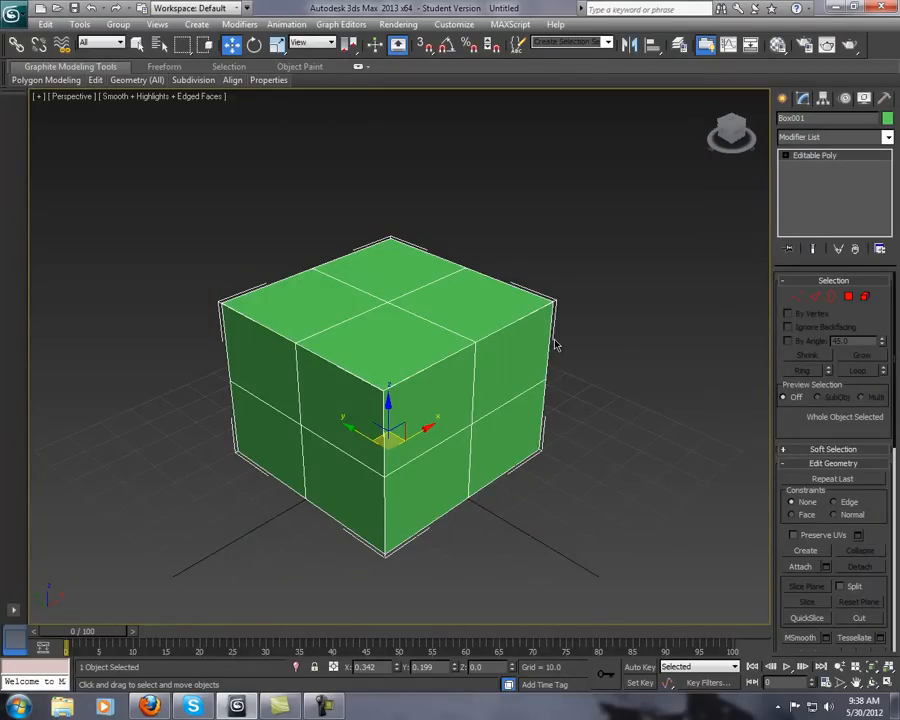
scroll(585, 360, up, 5)
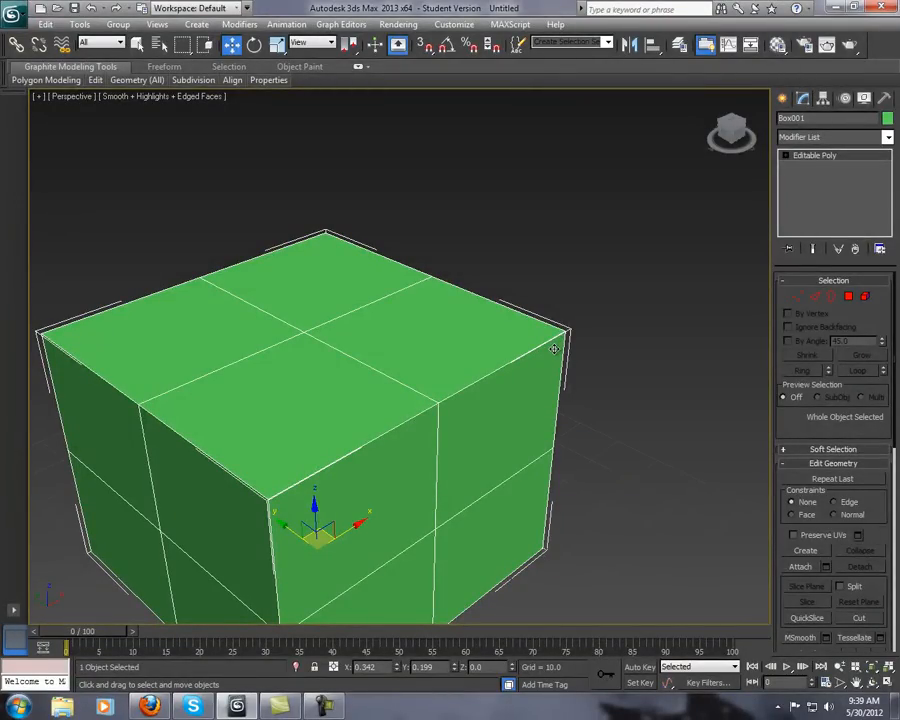
Enter the Vertex sub-object level and window-select single vertices on the box's top, ending with the far corner vertex
key(1)
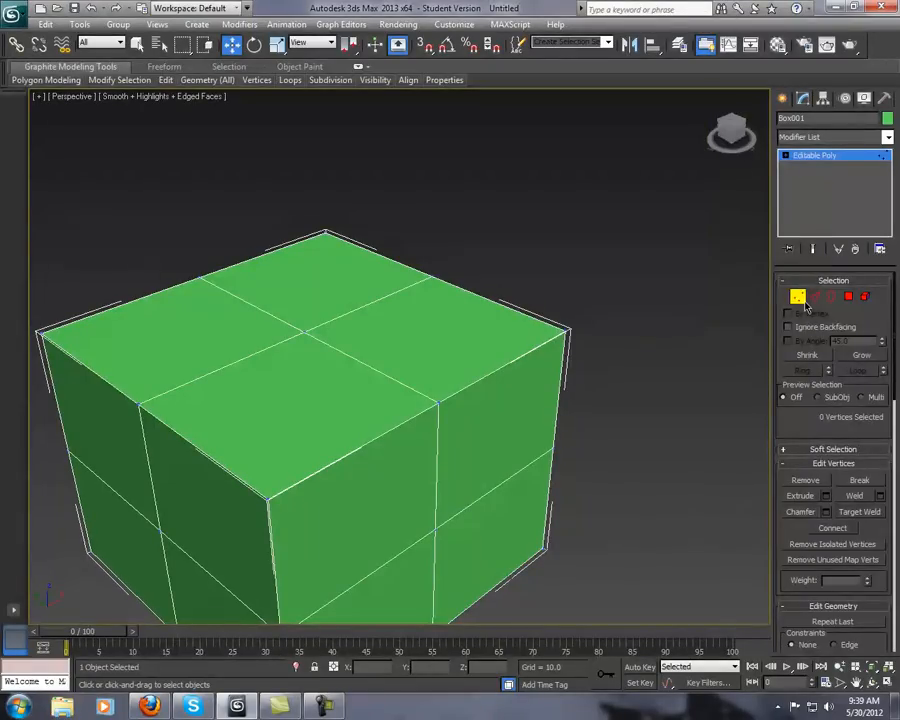
click(799, 299)
click(798, 298)
scroll(595, 374, up, 5)
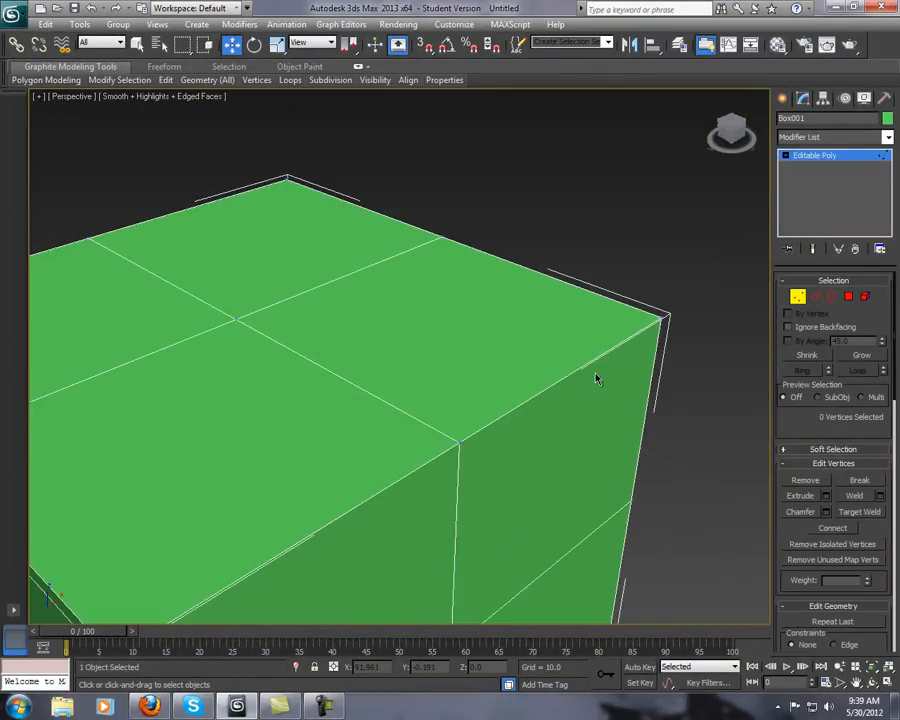
middle_drag(491, 358, 635, 359)
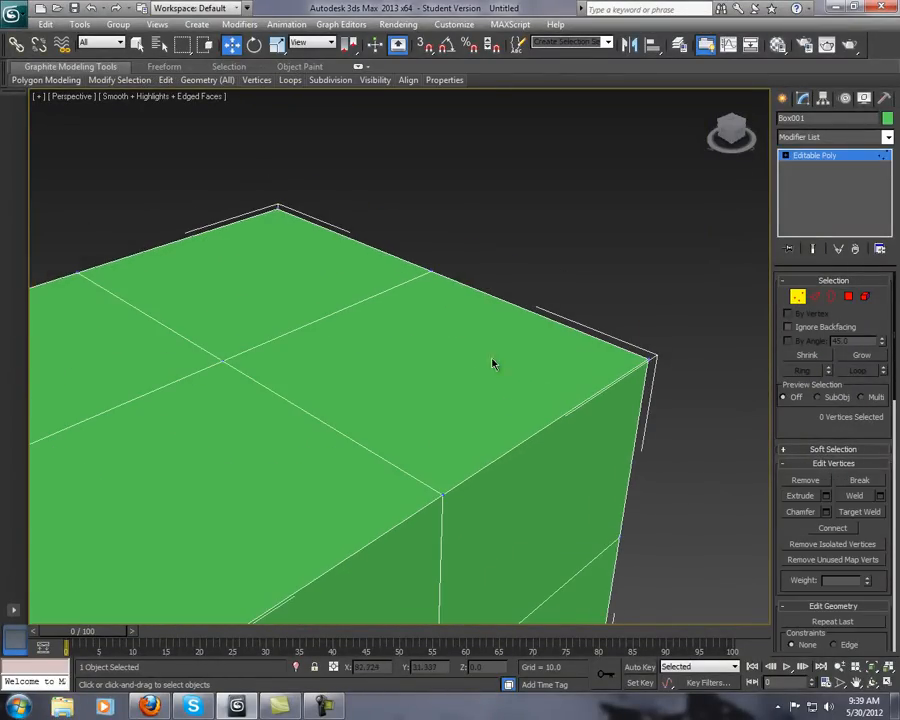
drag(389, 249, 465, 301)
drag(255, 169, 310, 222)
scroll(310, 222, down, 5)
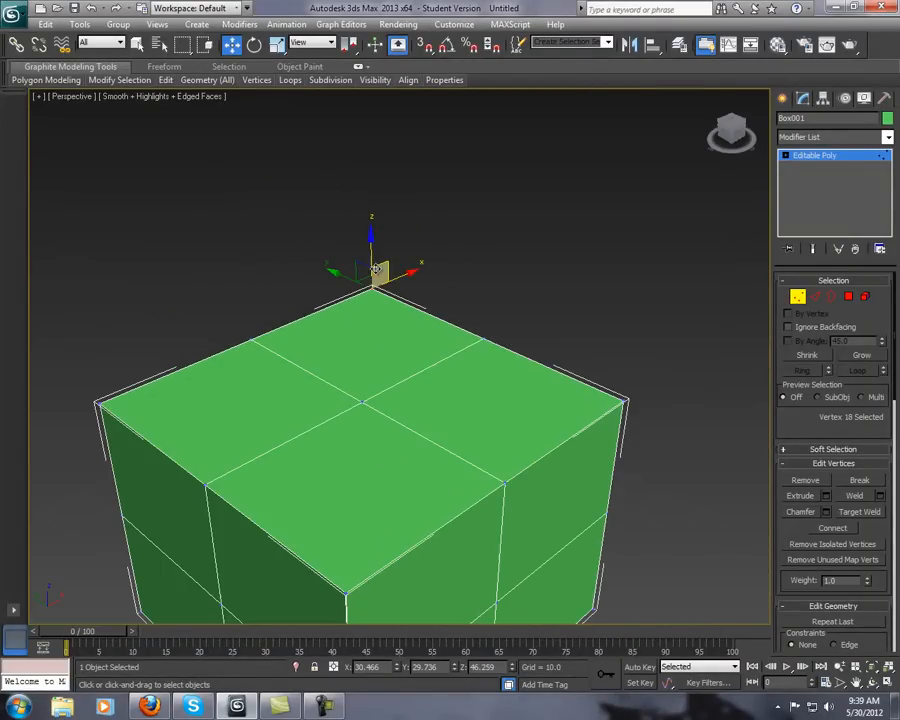
Try to move the far corner vertex, and window-select the three vertices along the same top edge
drag(368, 248, 347, 284)
middle_drag(382, 311, 430, 233)
drag(310, 219, 694, 270)
alt+middle_drag(610, 248, 488, 235)
Try the Rotate and Scale tools on the three selected top vertices
click(254, 45)
drag(488, 235, 546, 335)
click(277, 44)
right_click(540, 345)
alt+middle_drag(526, 361, 738, 248)
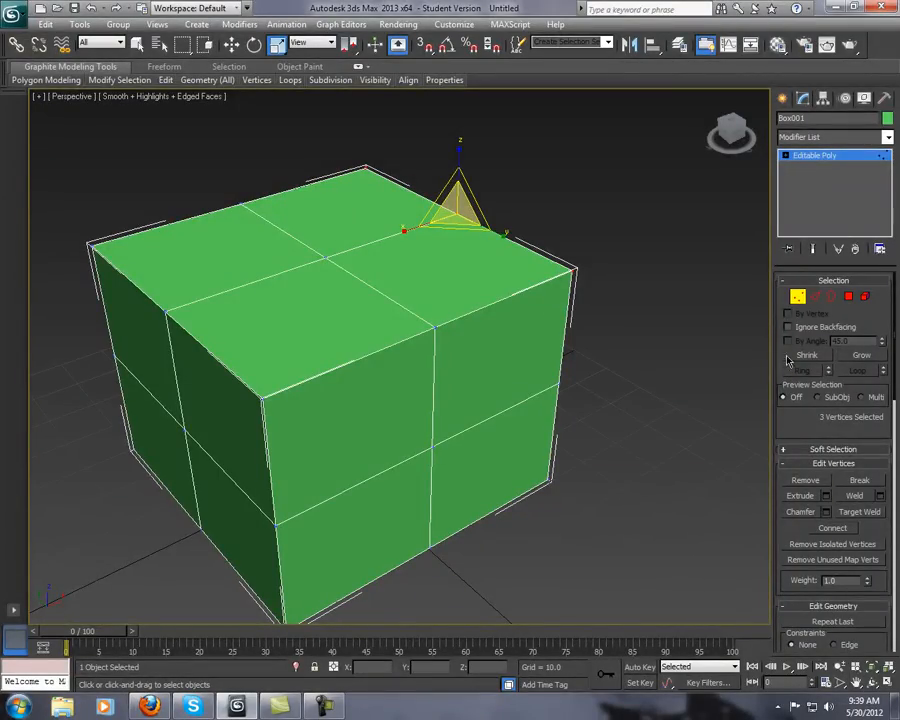
Select an inner edge on the box's top at the Edge level and move it up about 5.9 units along Z
click(816, 298)
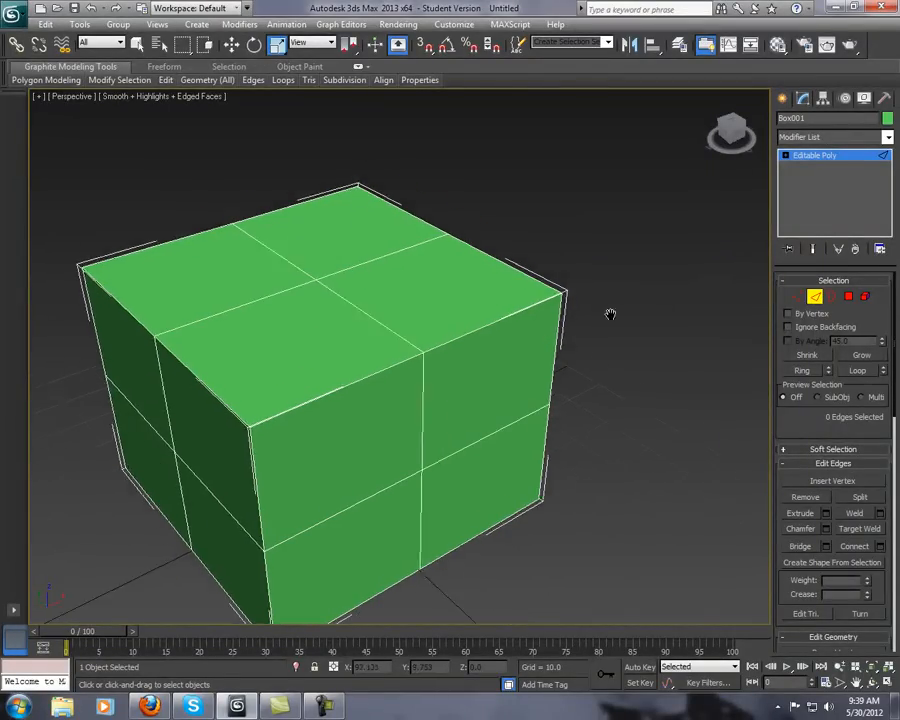
scroll(610, 313, up, 6)
click(446, 284)
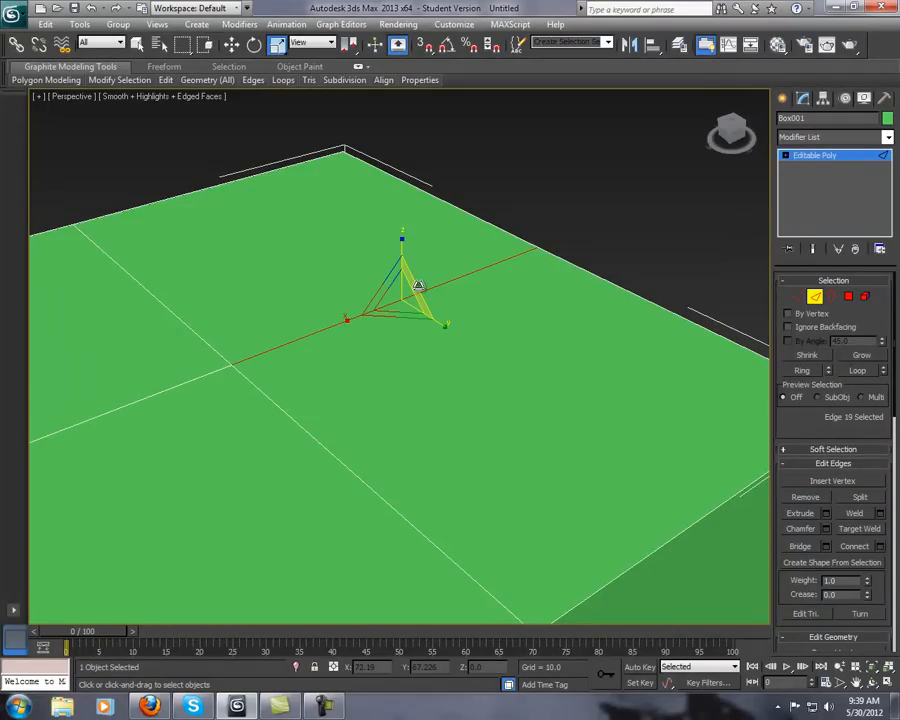
key(w)
drag(400, 262, 394, 195)
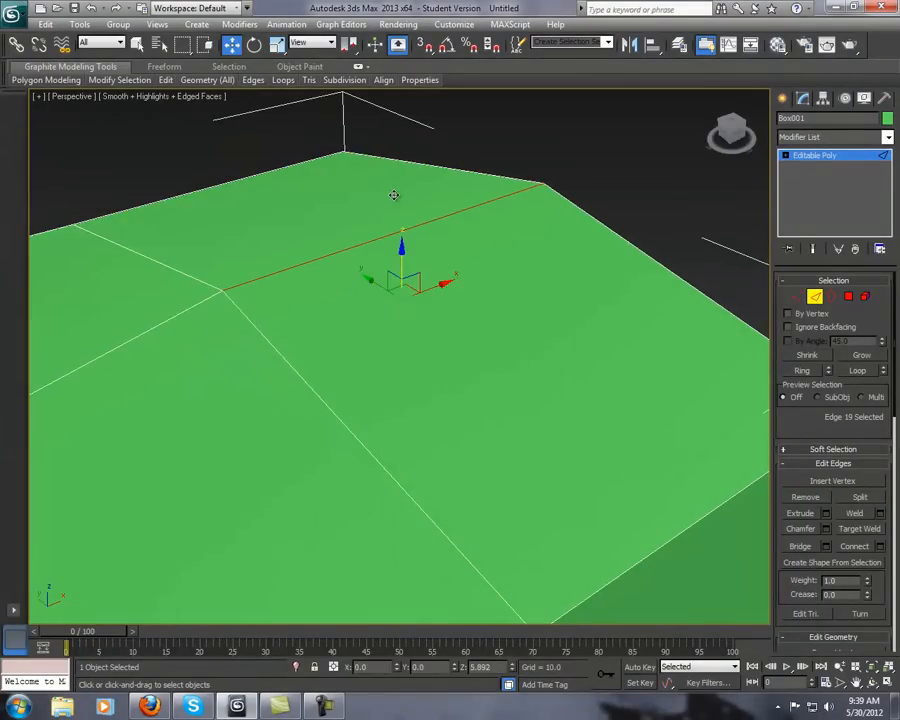
Try to rotate the raised edge, switch to Scale, and undo the edge transforms
key(e)
mouse_move(414, 261)
mouse_down()
mouse_move(370, 257)
mouse_move(448, 297)
mouse_move(407, 250)
mouse_up()
key(ctrl+z)
key(r)
key(ctrl+z)
key(ctrl+z)
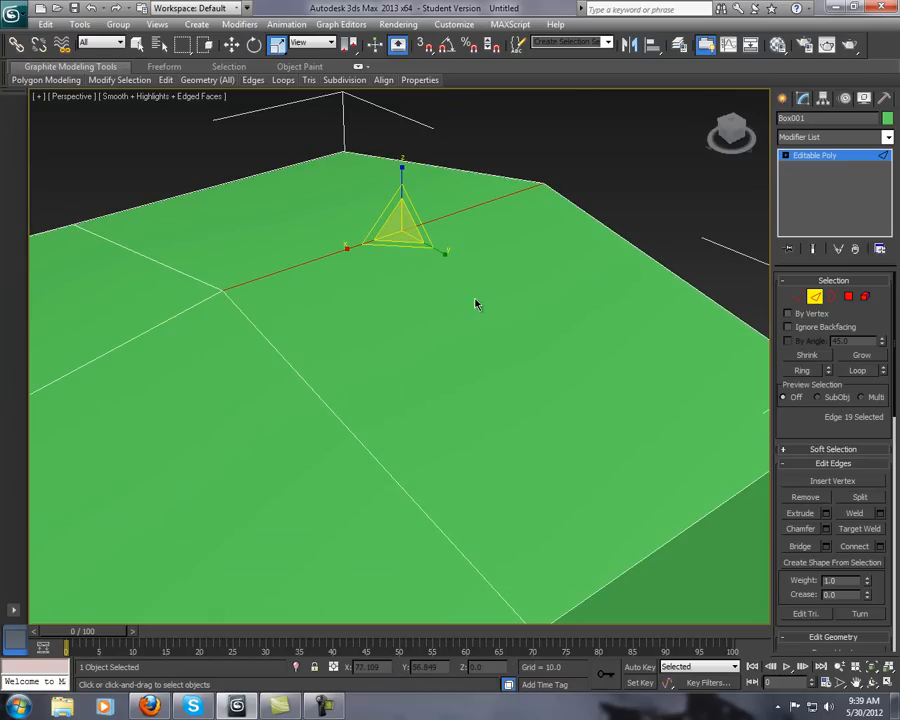
key(ctrl+z)
Deselect the edge and leave the Edge sub-object level
click(529, 281)
alt+middle_drag(529, 281, 466, 342)
scroll(467, 325, down, 3)
scroll(466, 342, up, 2)
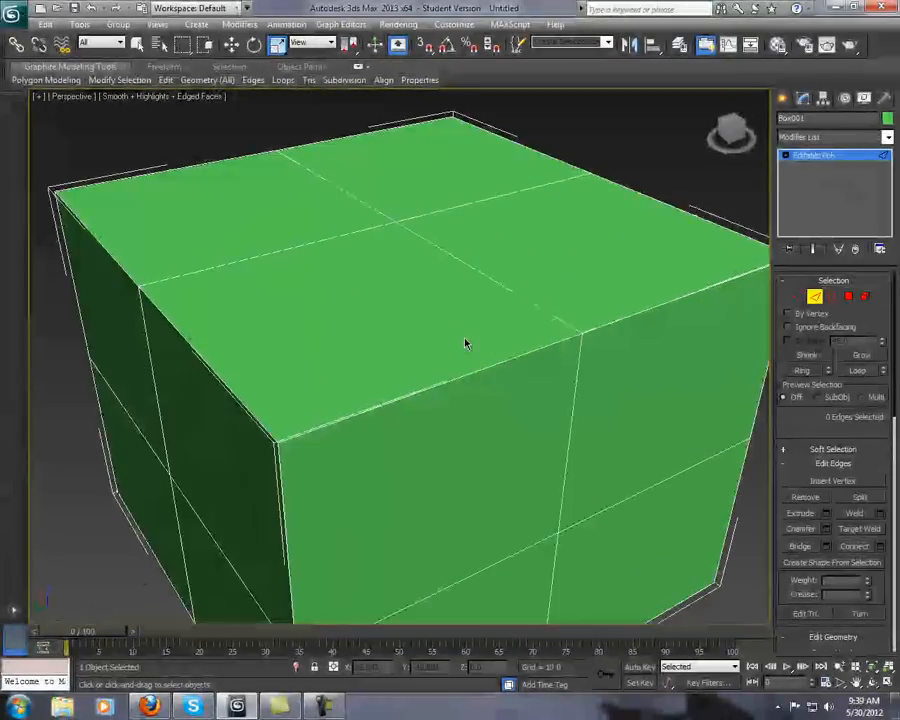
scroll(481, 347, down, 4)
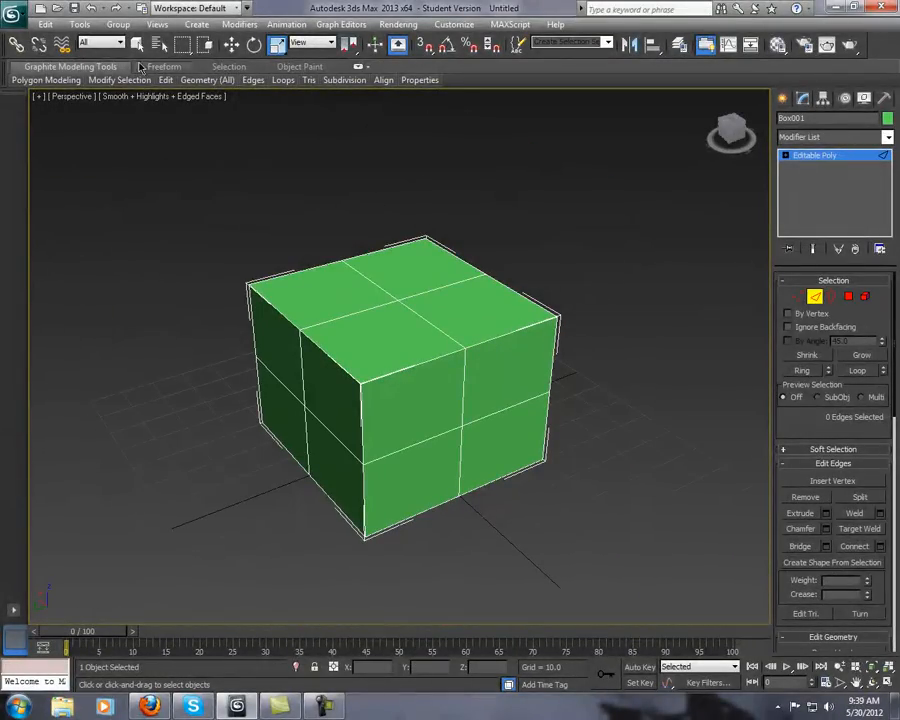
click(47, 27)
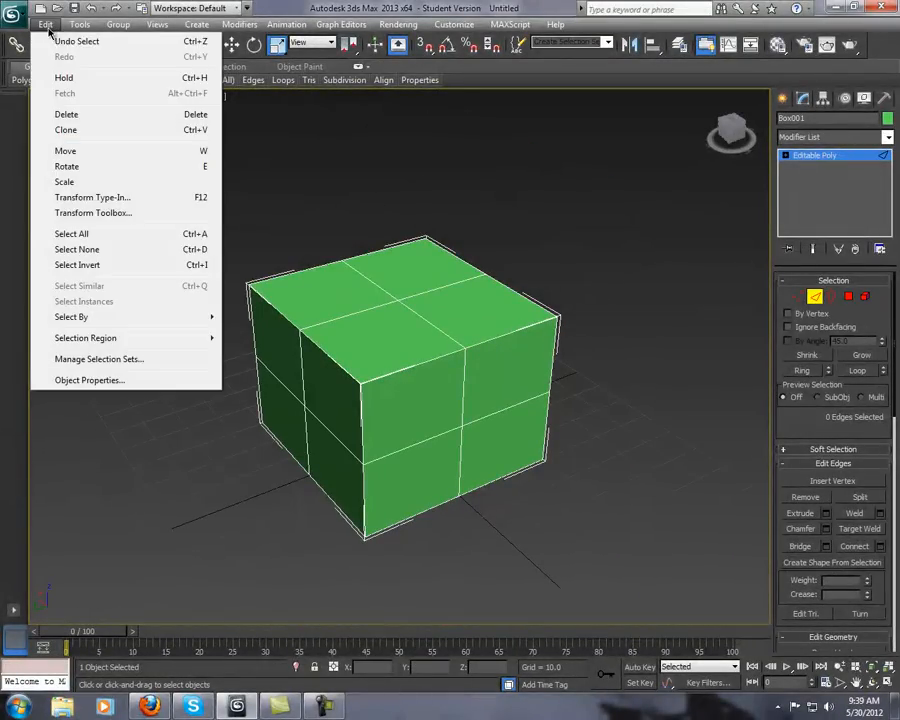
click(350, 162)
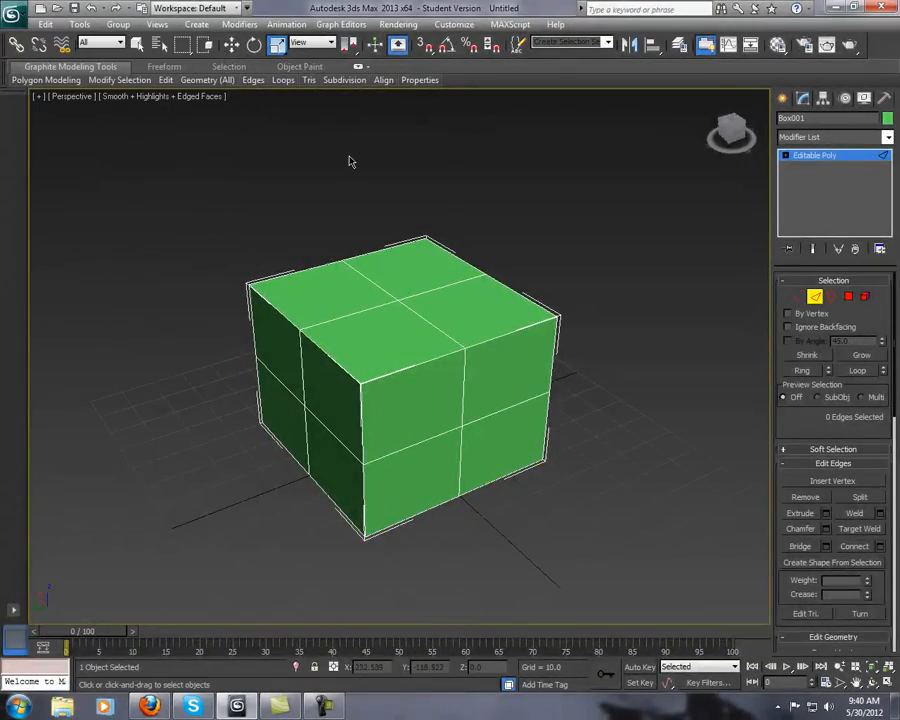
click(838, 157)
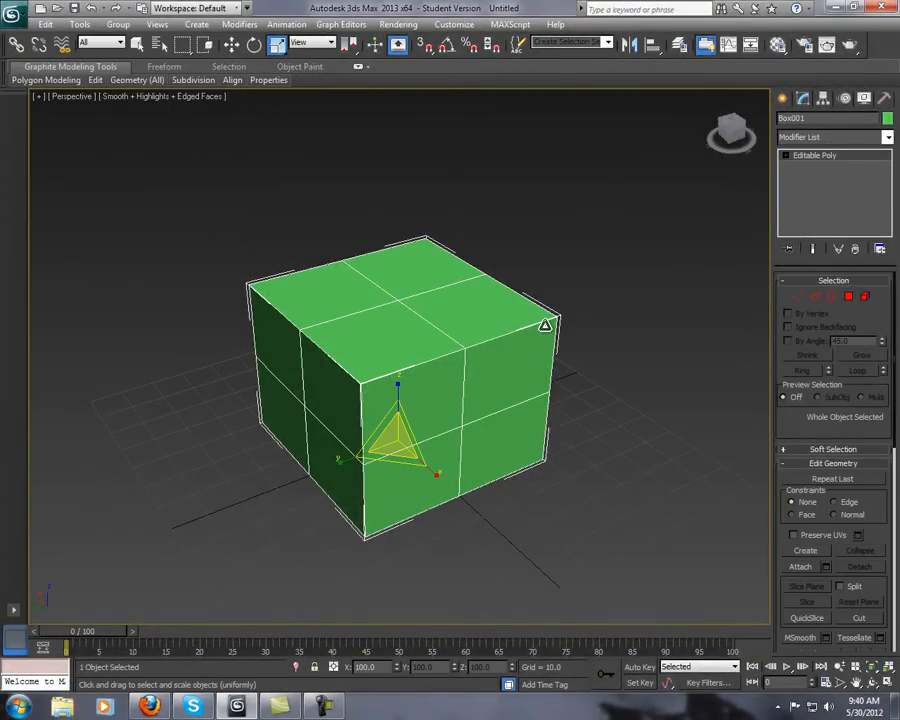
Select the rear corner polygon on the box's top at the Polygon level and try to move it along Z
scroll(516, 353, up, 3)
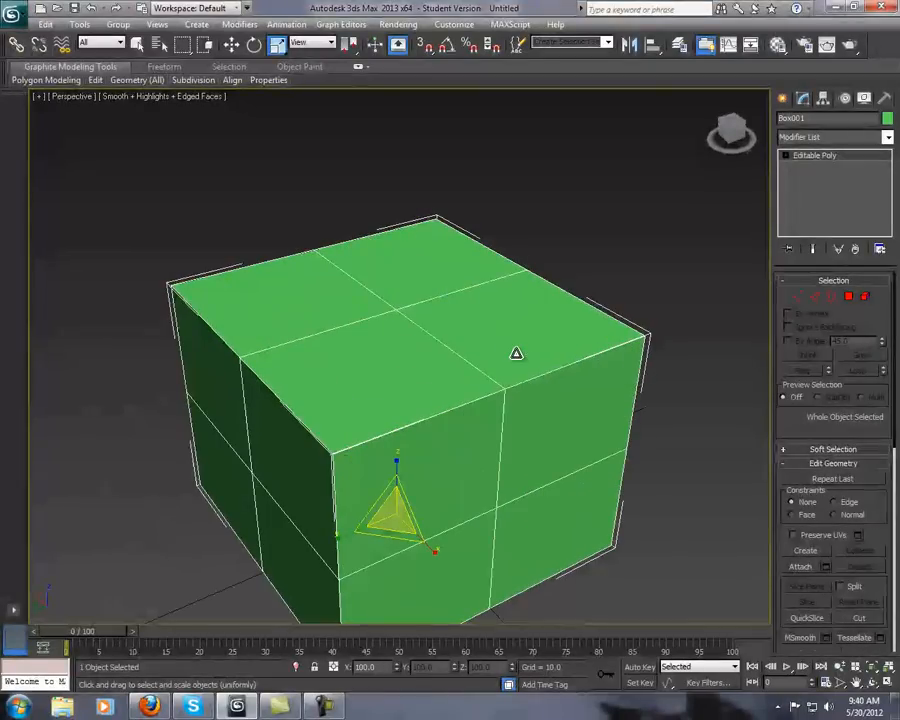
key(4)
alt+middle_drag(514, 352, 500, 354)
click(416, 282)
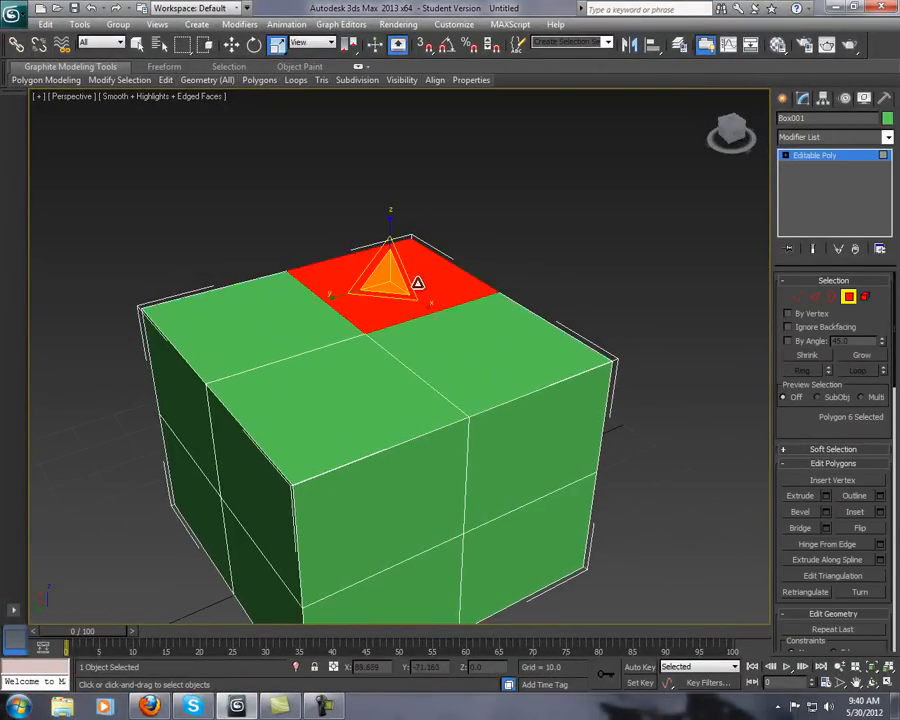
alt+middle_drag(416, 297, 494, 301)
key(w)
drag(390, 237, 402, 193)
right_click(402, 193)
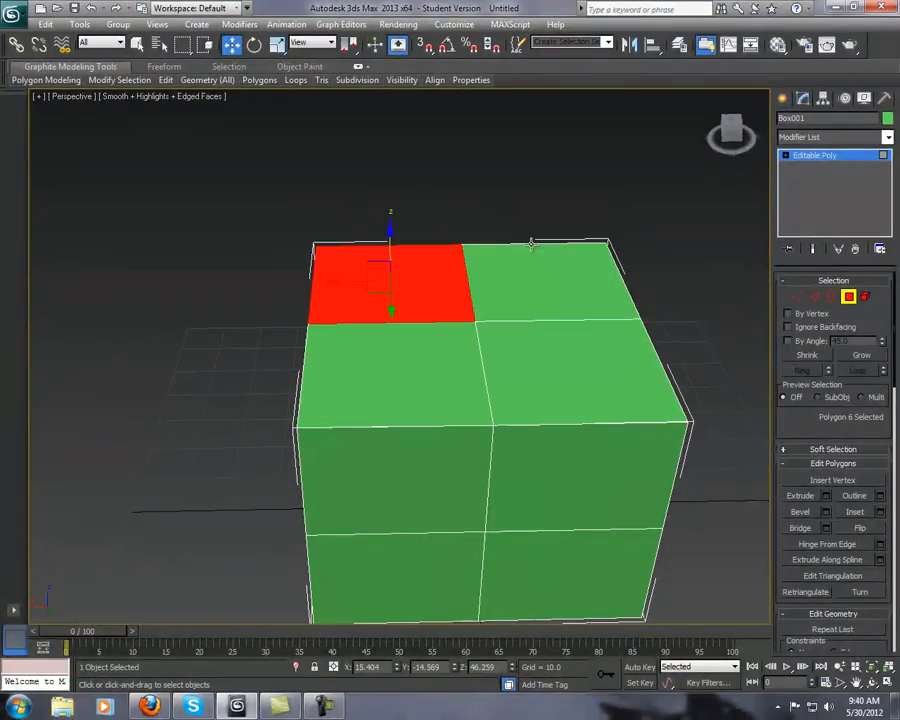
Deselect the top polygon and leave the Polygon sub-object level
click(630, 207)
alt+middle_drag(630, 207, 627, 295)
click(836, 155)
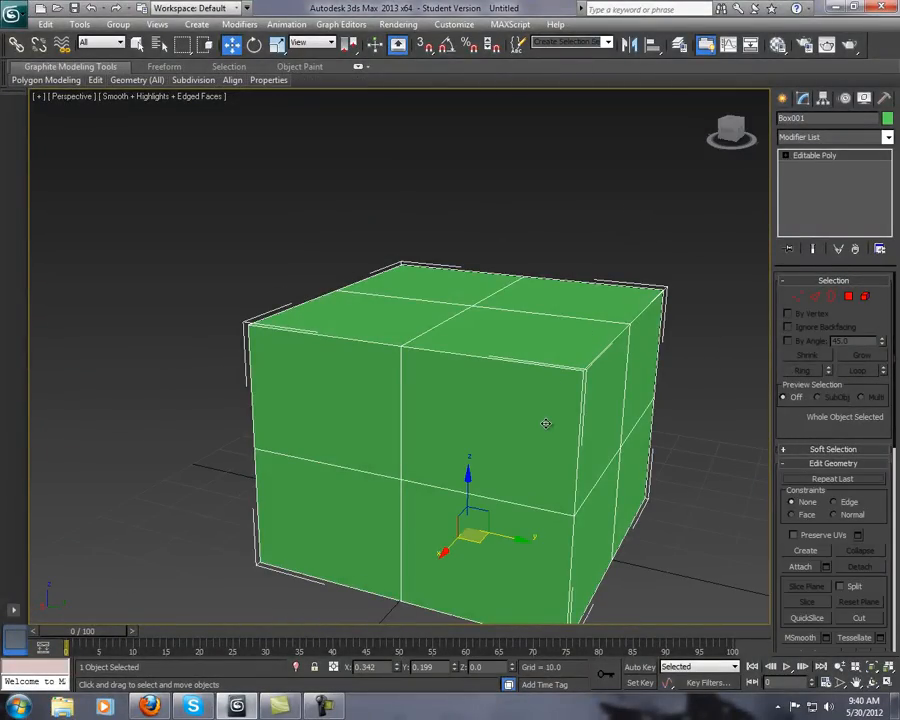
scroll(545, 423, down, 3)
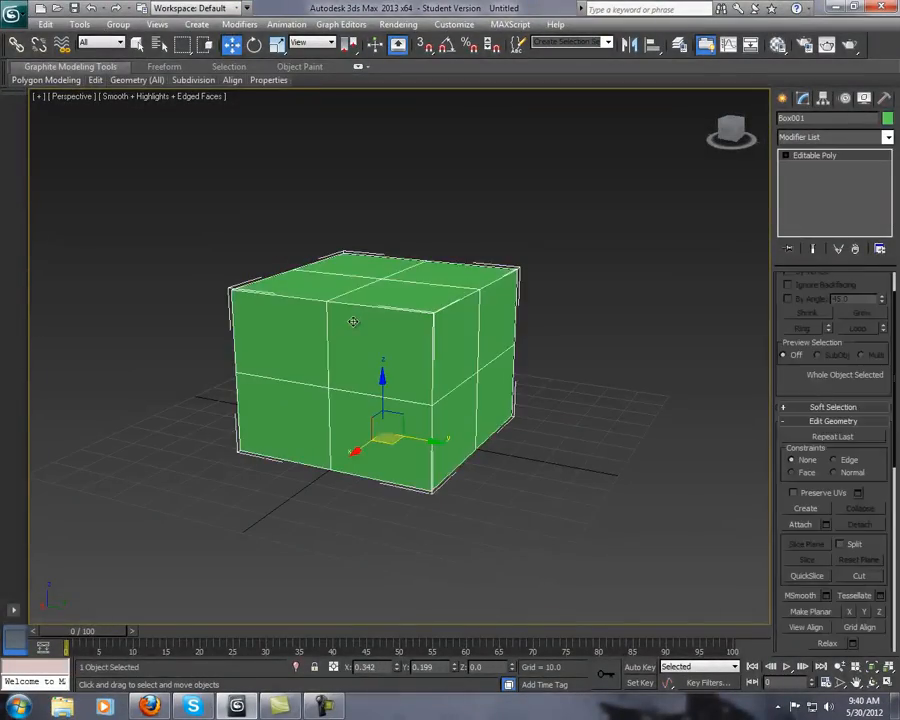
alt+middle_drag(249, 226, 450, 340)
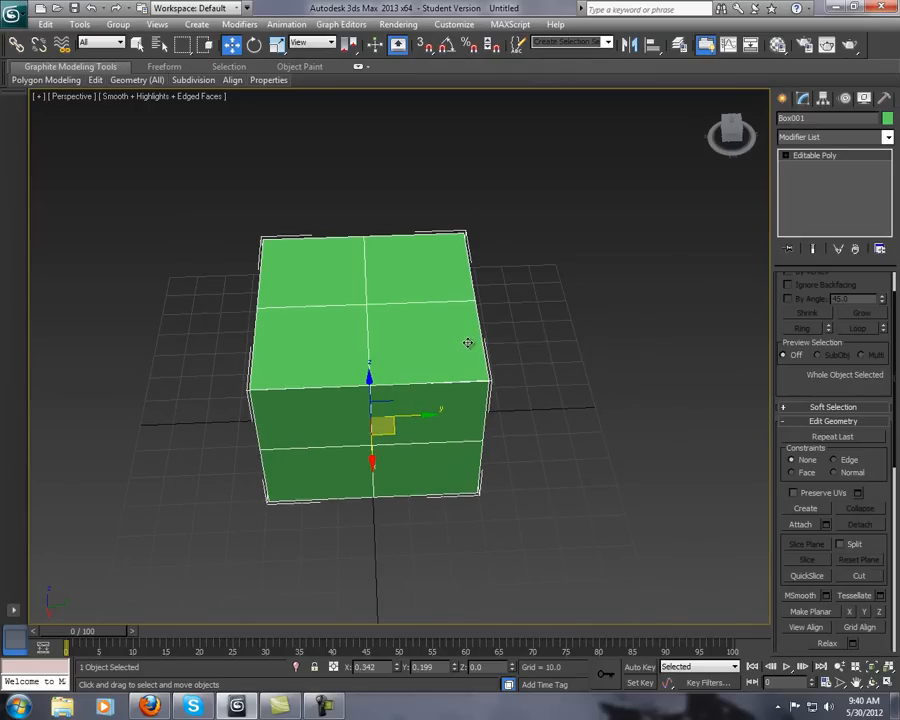
scroll(468, 343, up, 3)
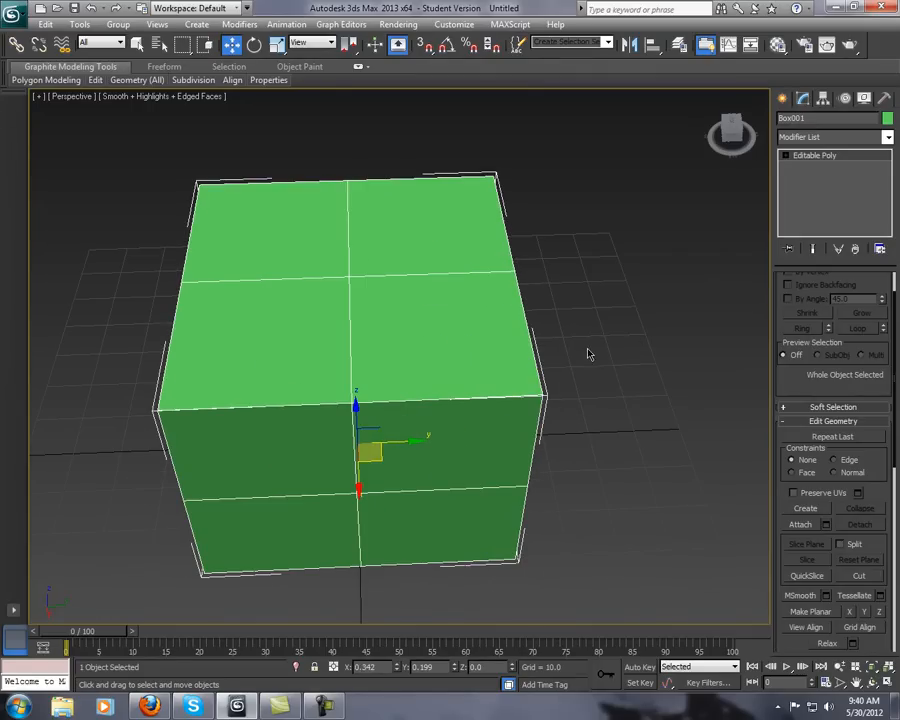
scroll(508, 332, down, 3)
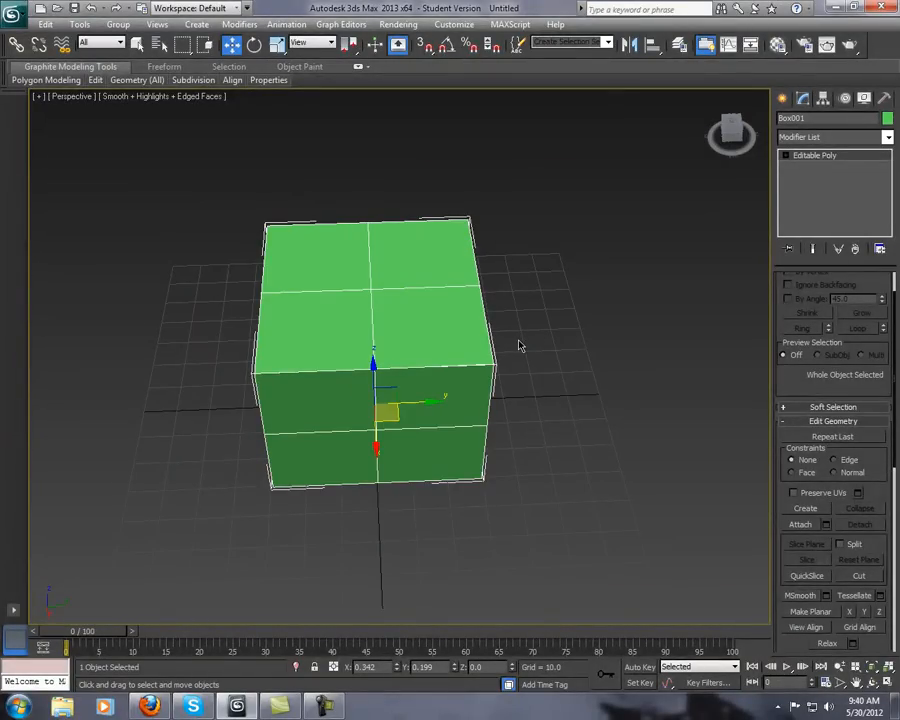
mouse_move(892, 359)
mouse_down()
mouse_move(889, 452)
mouse_move(890, 360)
mouse_up()
drag(892, 415, 873, 391)
middle_drag(467, 408, 478, 422)
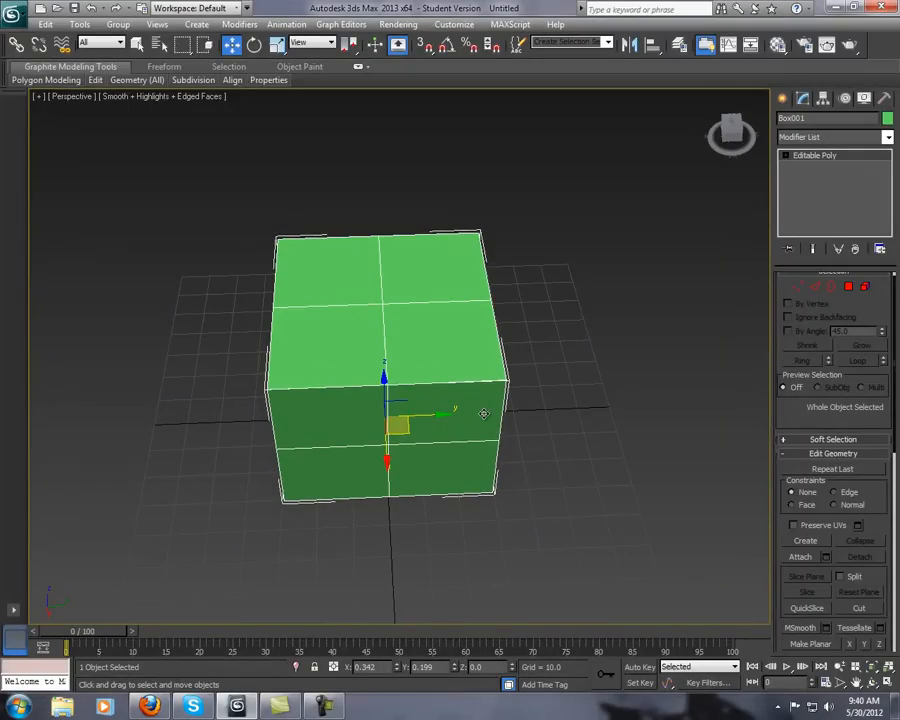
Enter the Polygon sub-object level and select one far corner polygon on the box's top face
key(4)
click(460, 349)
alt+middle_drag(548, 434, 570, 424)
click(570, 424)
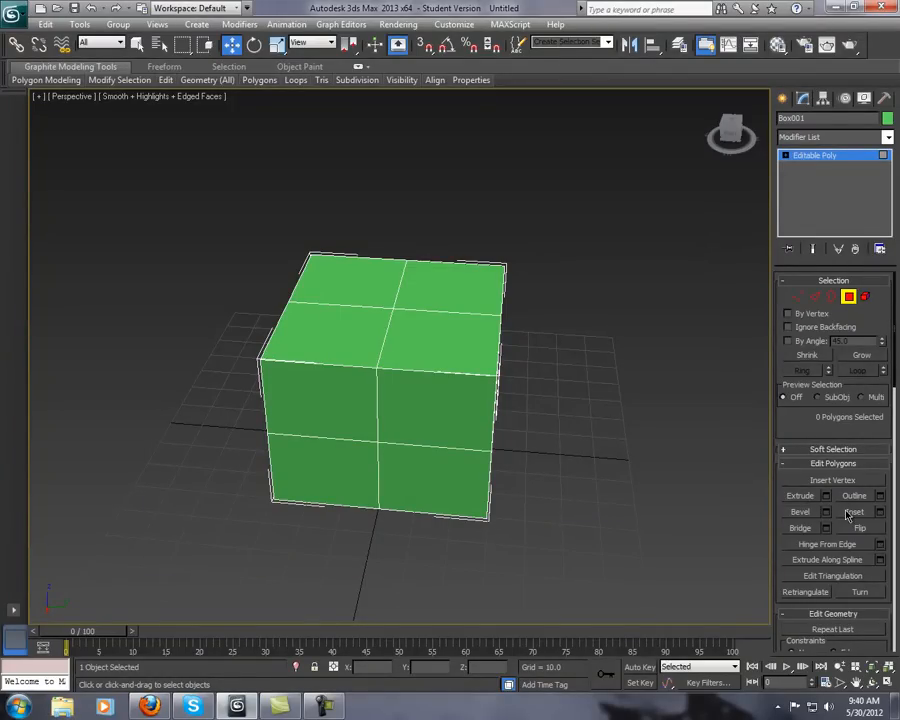
click(458, 290)
middle_drag(567, 350, 516, 456)
scroll(475, 447, up, 2)
scroll(469, 446, down, 1)
middle_drag(460, 456, 487, 402)
scroll(503, 393, up, 2)
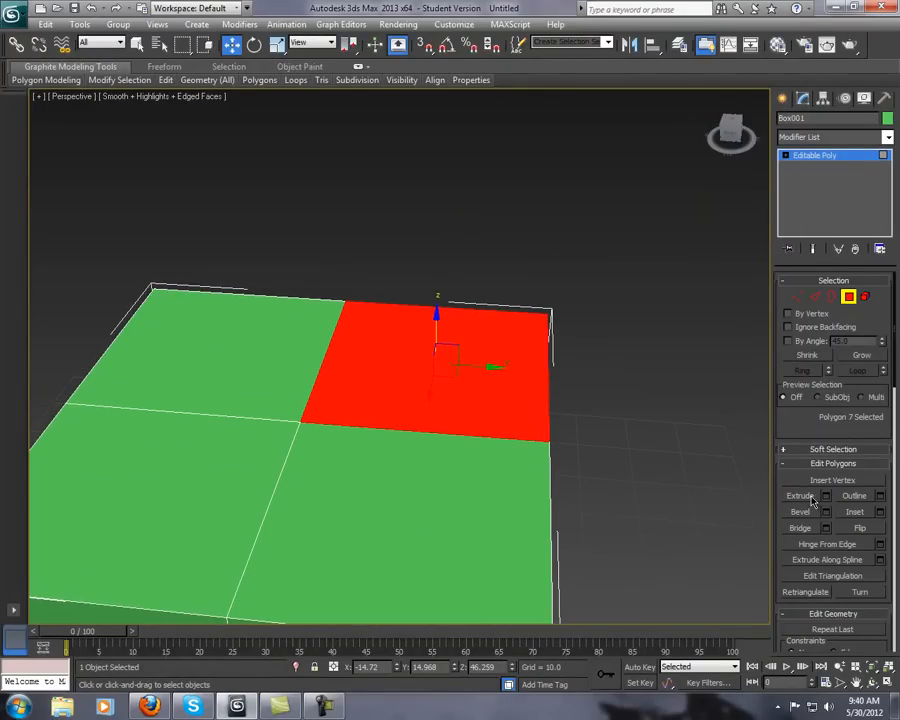
Extrude the selected top corner polygon upward into a raised block
right_click(478, 352)
click(451, 382)
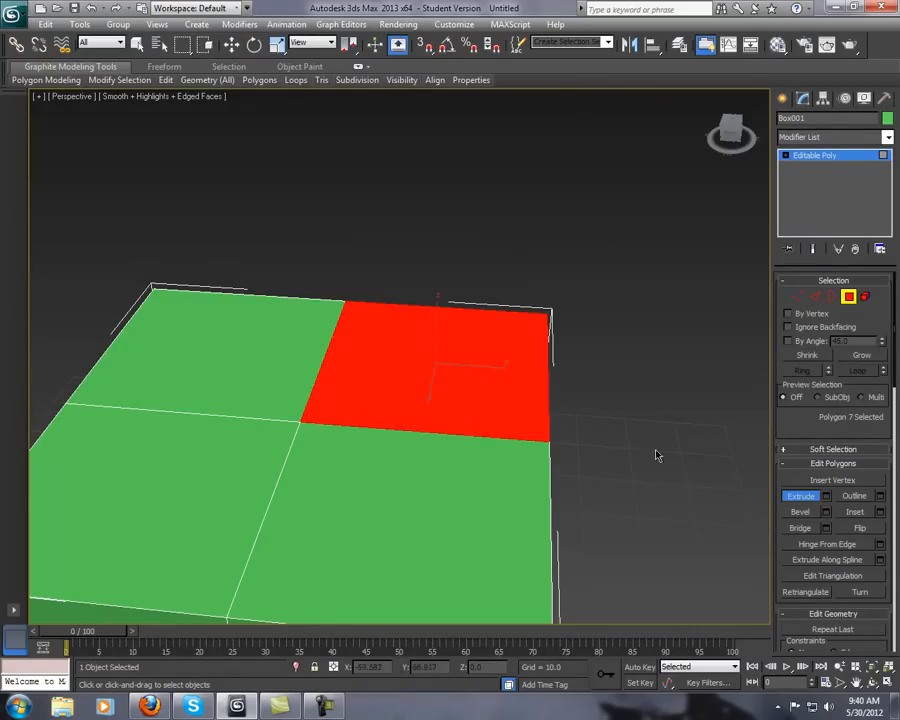
drag(486, 381, 455, 275)
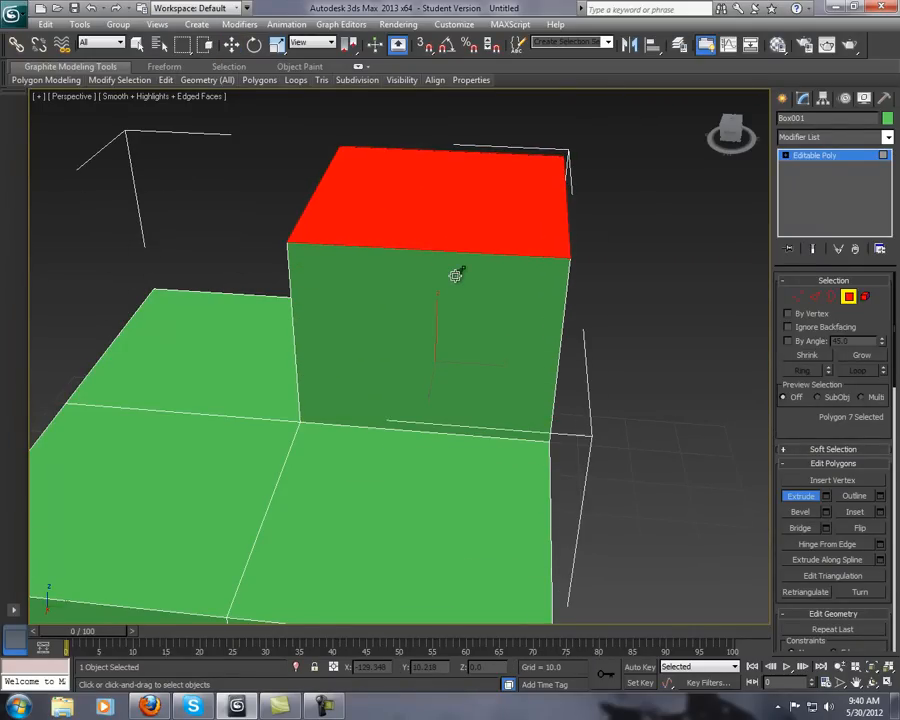
Extrude the adjacent top polygon upward in several stages to form a taller tower beside the raised block
alt+middle_drag(455, 275, 541, 414)
scroll(611, 412, down, 5)
drag(540, 413, 506, 260)
alt+middle_drag(518, 286, 587, 430)
scroll(585, 372, down, 5)
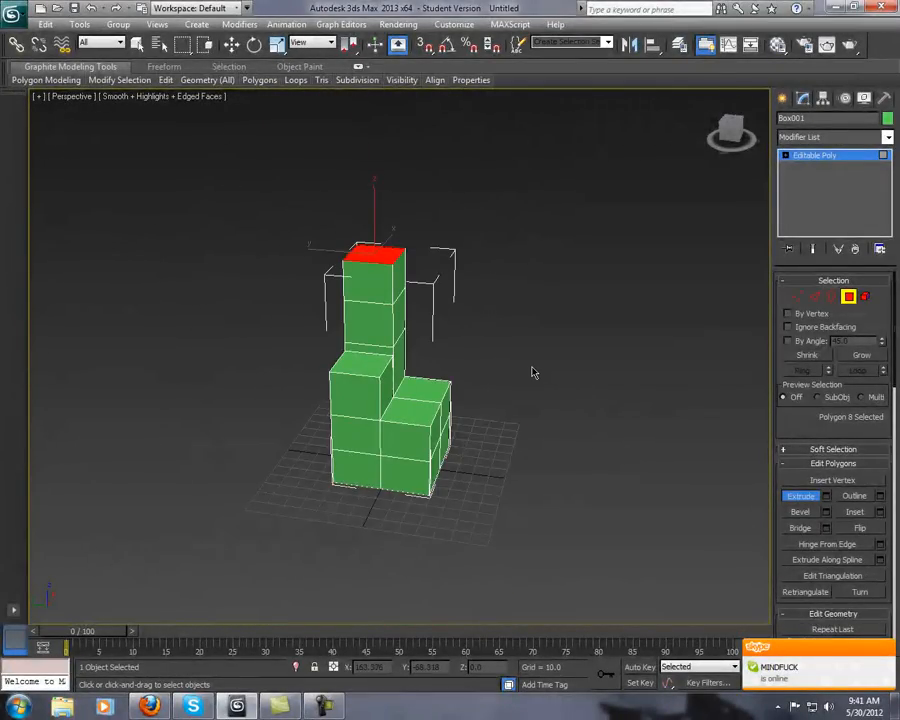
Undo the raised block and tower extrusions on the box and enter the Vertex sub-object level
key(ctrl+z)
key(ctrl+z)
key(1)
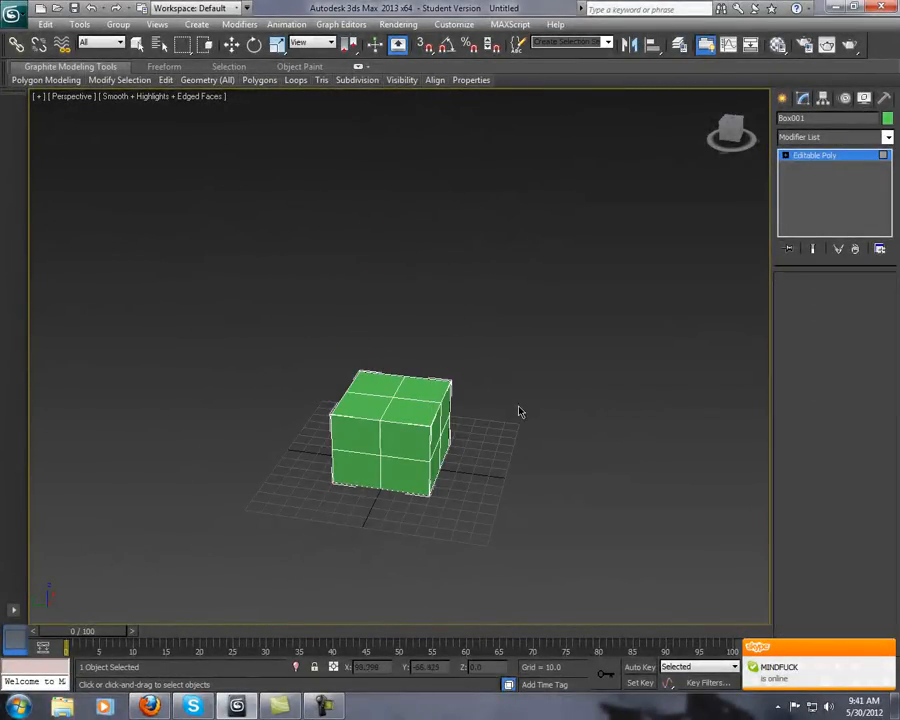
Clear the vertex selection, activate Select and Move, and select the centre vertex of the box's top face
scroll(506, 412, up, 4)
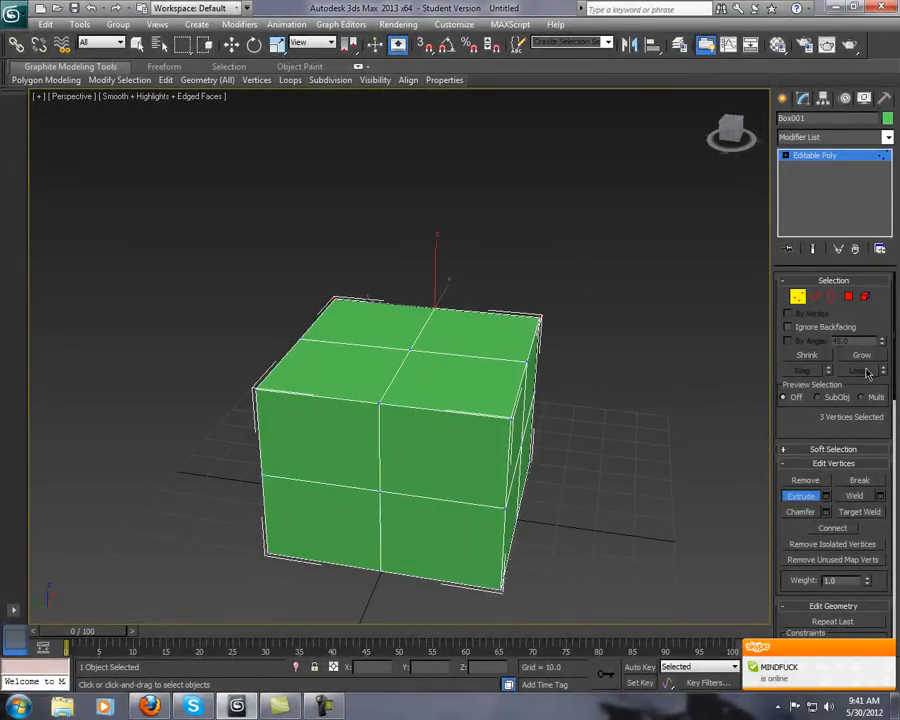
scroll(886, 390, down, 3)
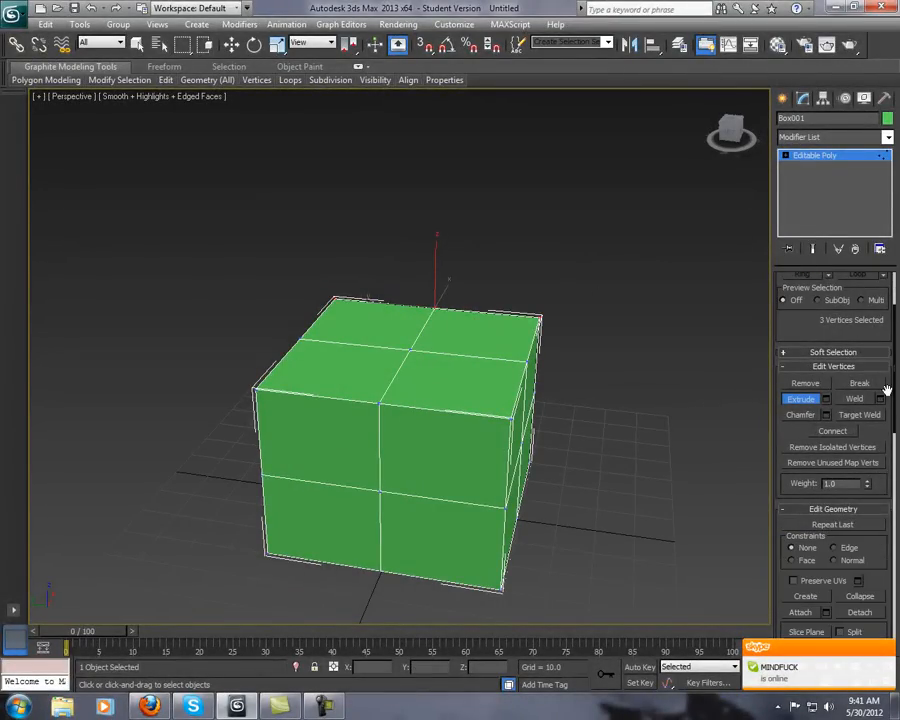
click(497, 356)
alt+middle_drag(588, 362, 580, 352)
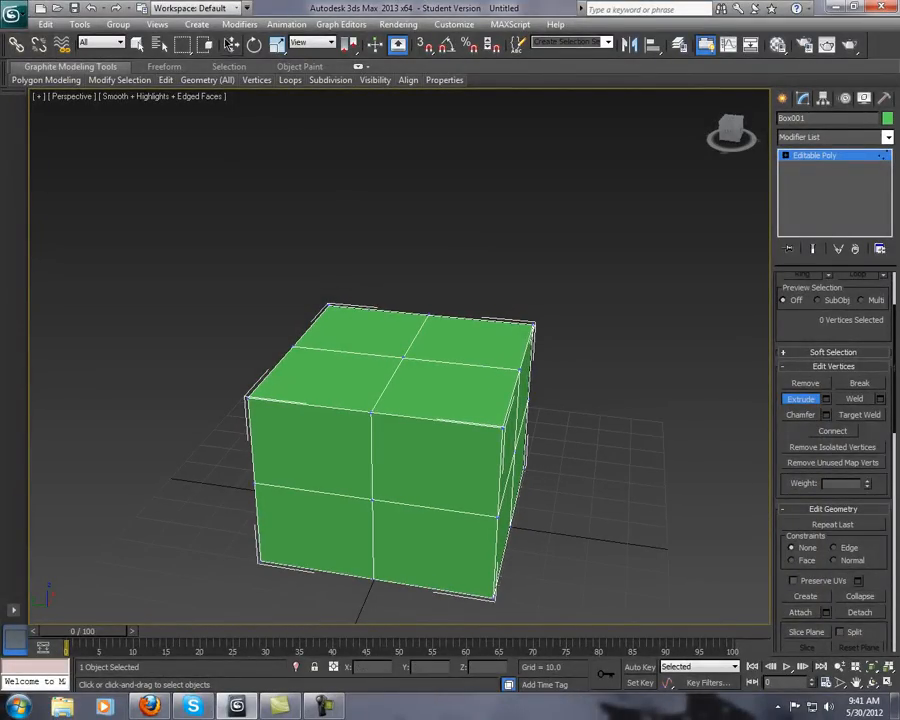
click(231, 44)
scroll(520, 304, up, 4)
alt+middle_drag(600, 370, 597, 403)
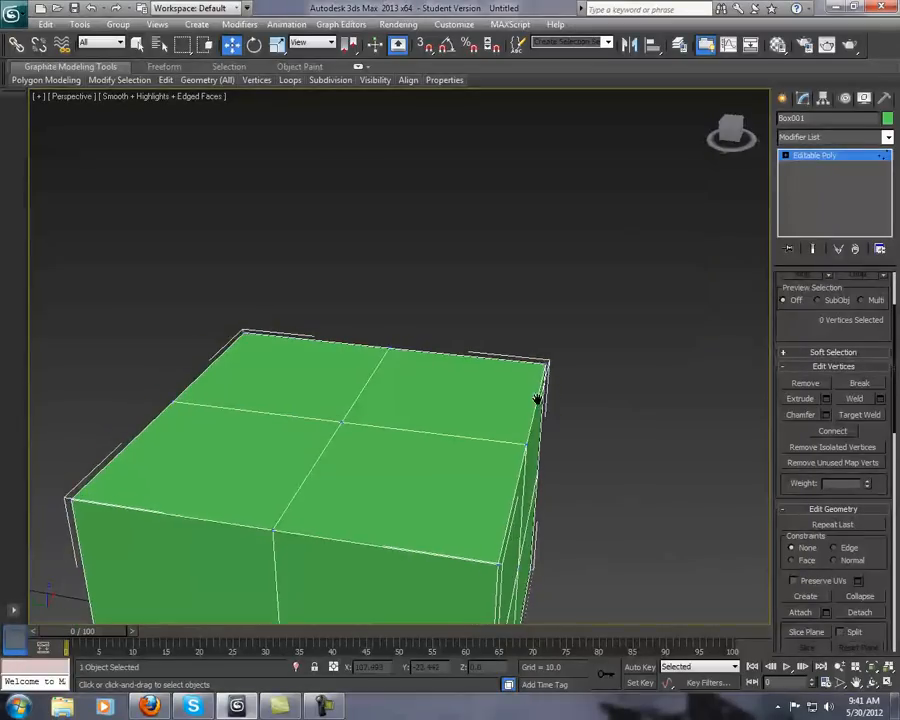
scroll(560, 410, up, 4)
alt+middle_drag(419, 486, 419, 522)
scroll(419, 522, down, 3)
click(392, 430)
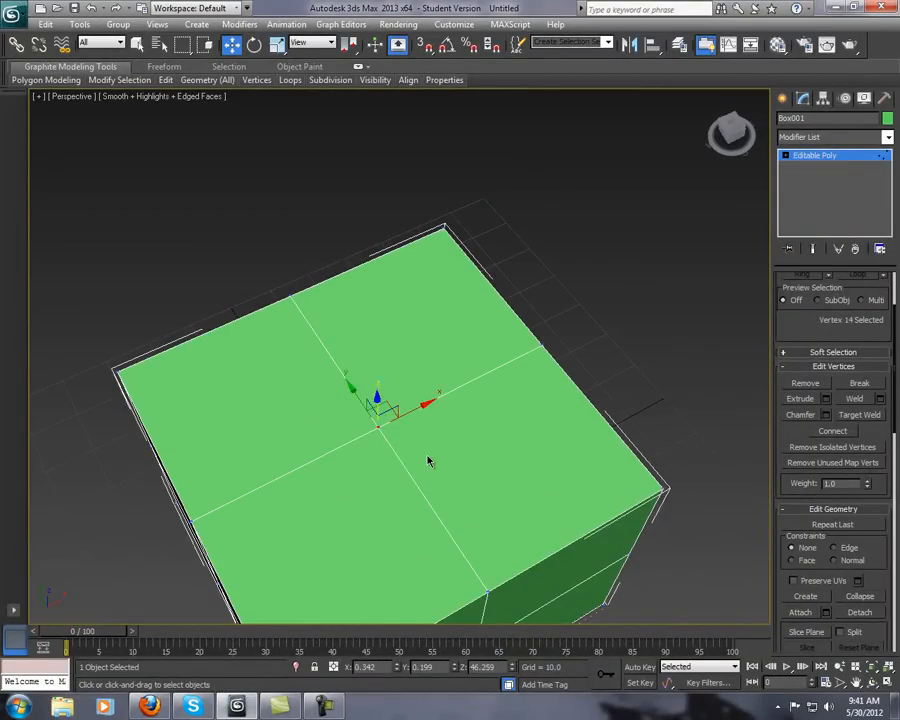
Try Target Weld from the top centre vertex onto the neighbouring edge-midpoint vertices, undoing each weld
scroll(458, 444, up, 3)
alt+middle_drag(434, 472, 463, 414)
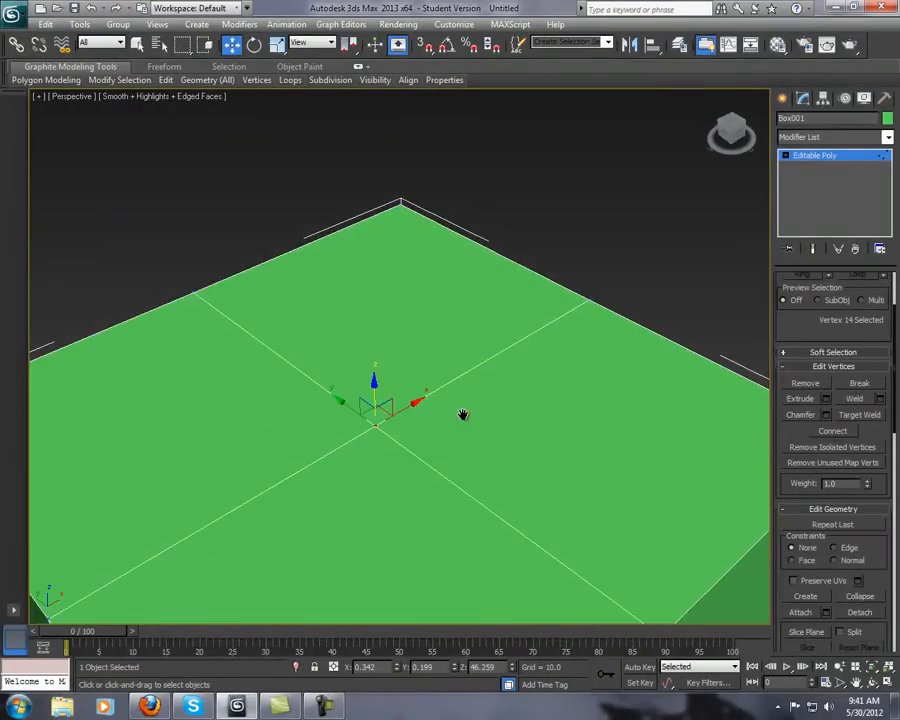
scroll(464, 410, down, 3)
click(856, 416)
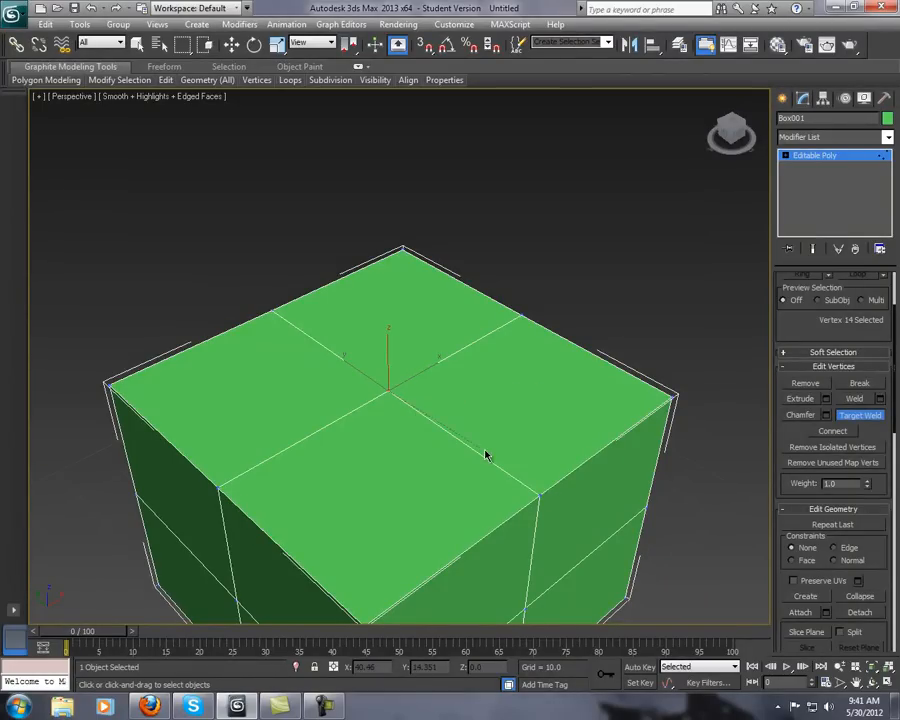
click(538, 493)
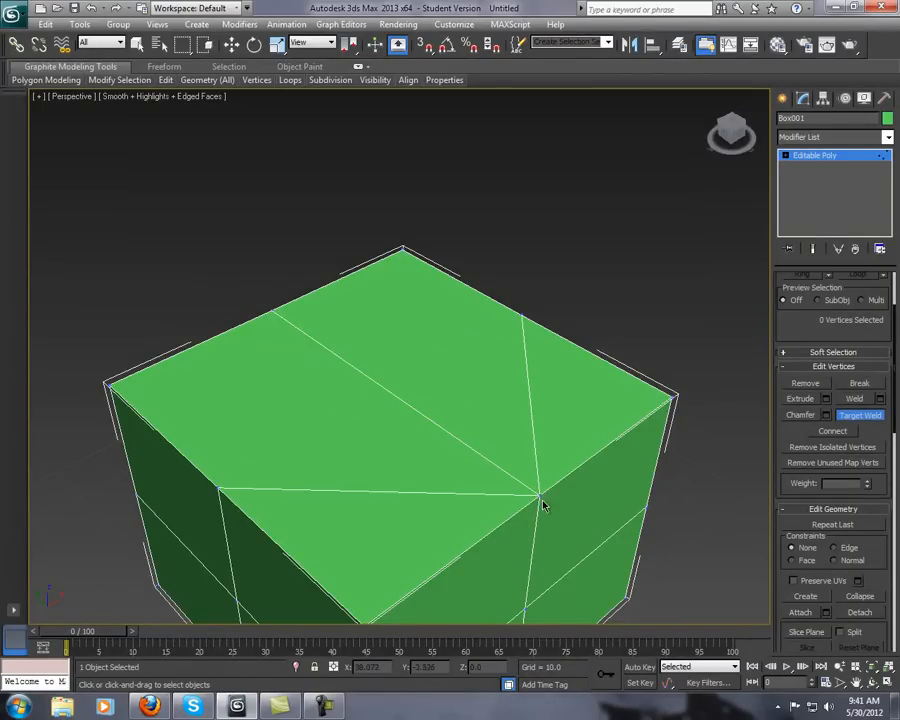
key(ctrl+z)
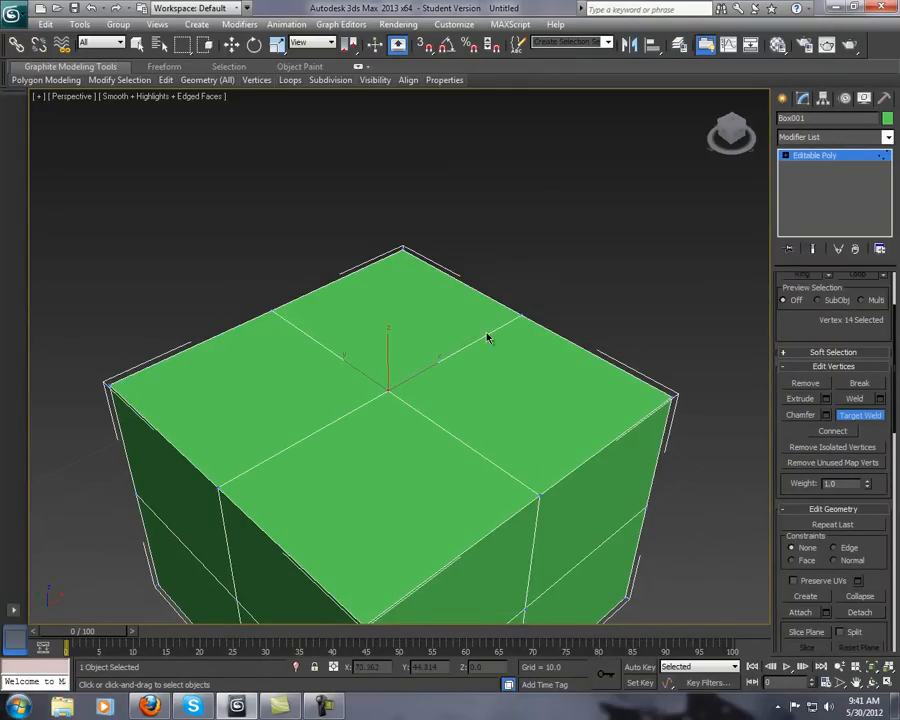
click(521, 316)
key(ctrl+z)
click(222, 486)
key(ctrl+z)
Leave the Vertex sub-object level and move the whole box along Y to about 9.8
alt+middle_drag(414, 456, 533, 393)
scroll(535, 393, down, 3)
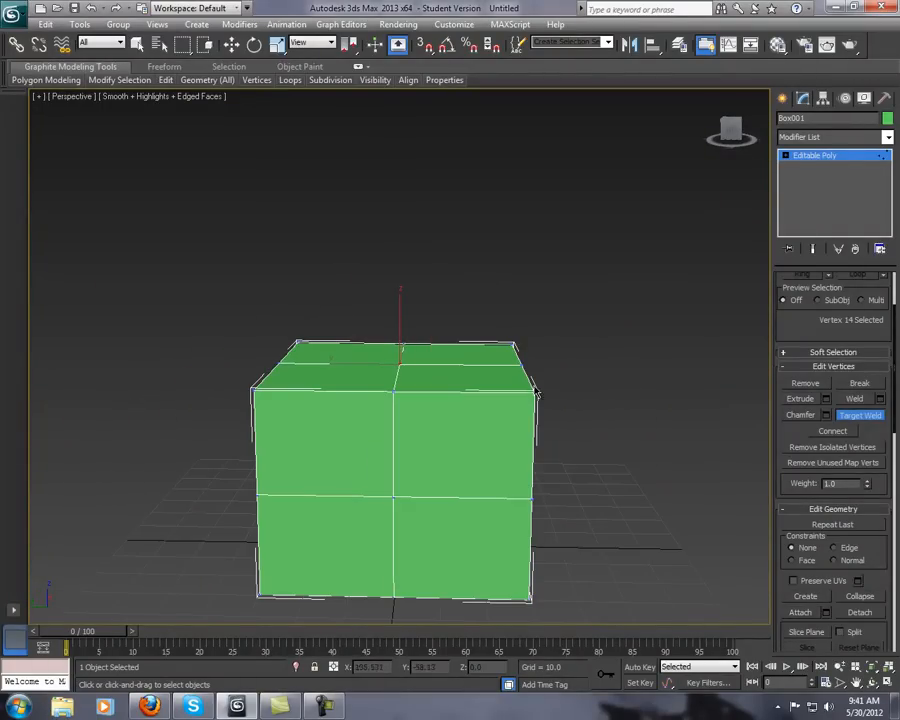
click(812, 162)
middle_drag(600, 431, 558, 370)
drag(316, 490, 276, 481)
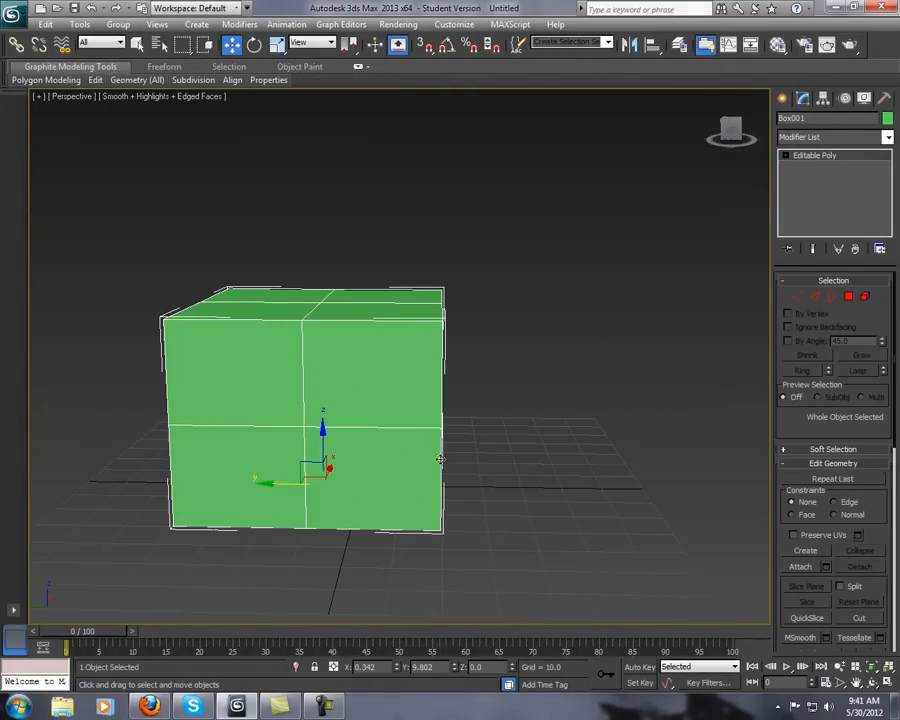
Select the four polygons of one side face of the box and delete them to open that side
alt+middle_drag(440, 460, 394, 482)
key(4)
alt+middle_drag(450, 618, 392, 584)
click(320, 362)
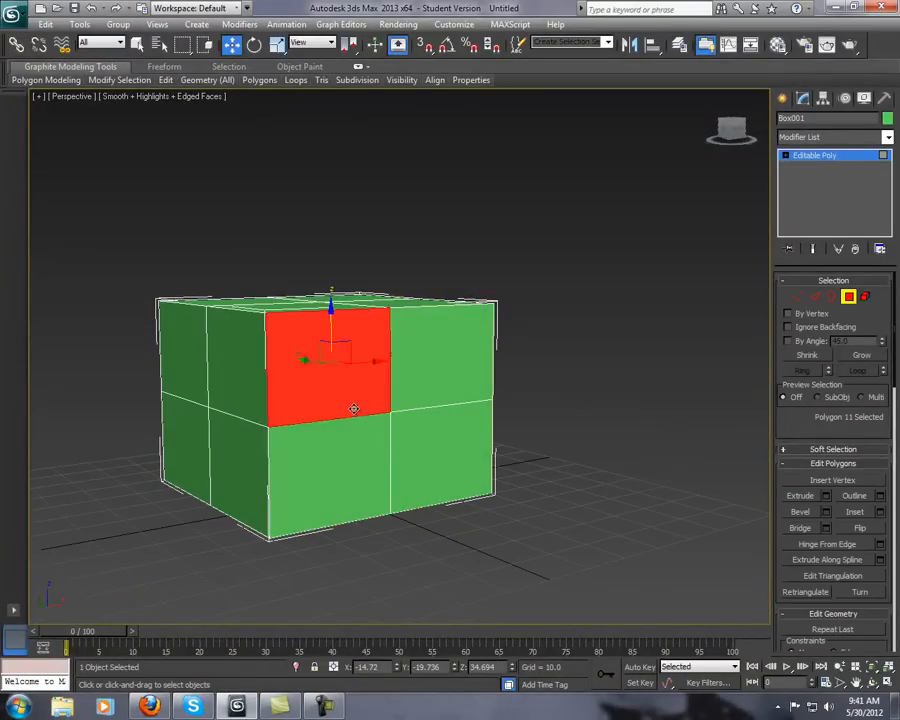
ctrl+click(440, 360)
ctrl+click(418, 432)
ctrl+click(342, 458)
key(Delete)
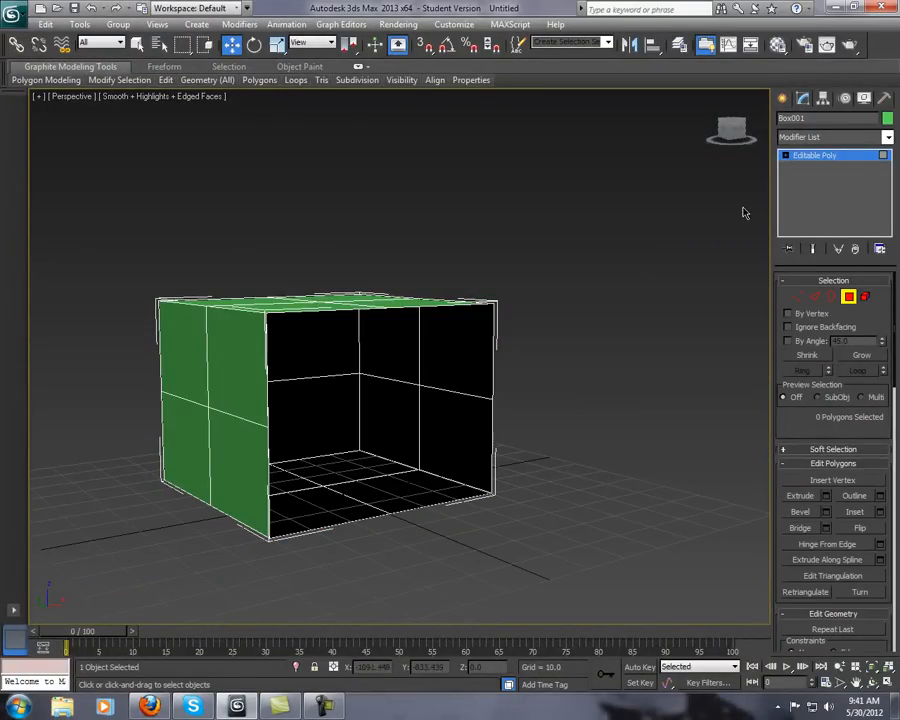
Leave the Polygon sub-object level and move the opened box along Y to about 28.4
click(818, 161)
alt+middle_drag(468, 396, 528, 418)
drag(288, 472, 216, 465)
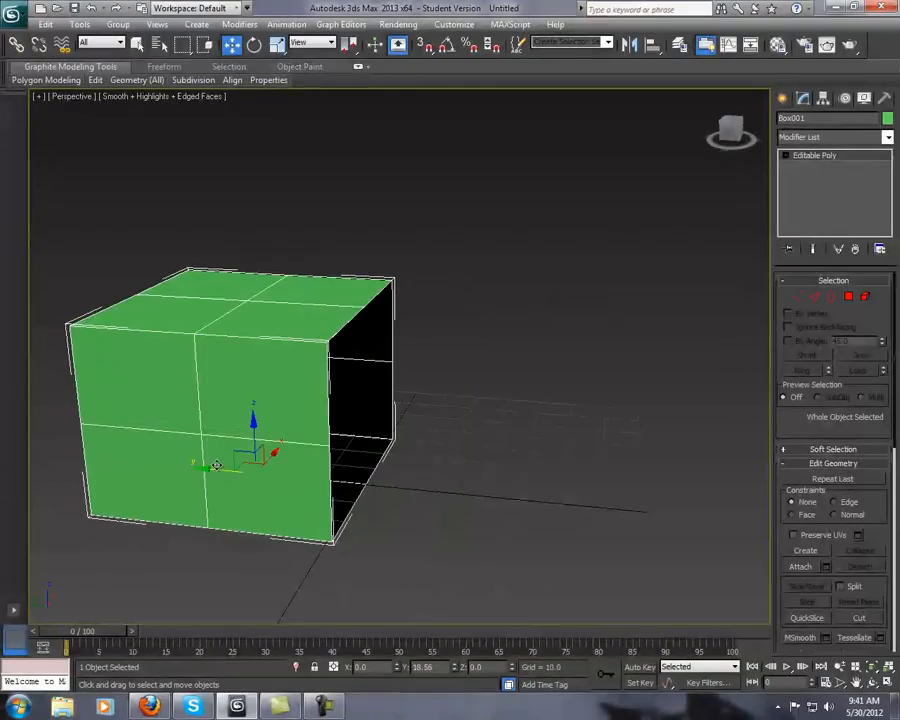
alt+middle_drag(320, 442, 350, 461)
scroll(347, 458, down, 3)
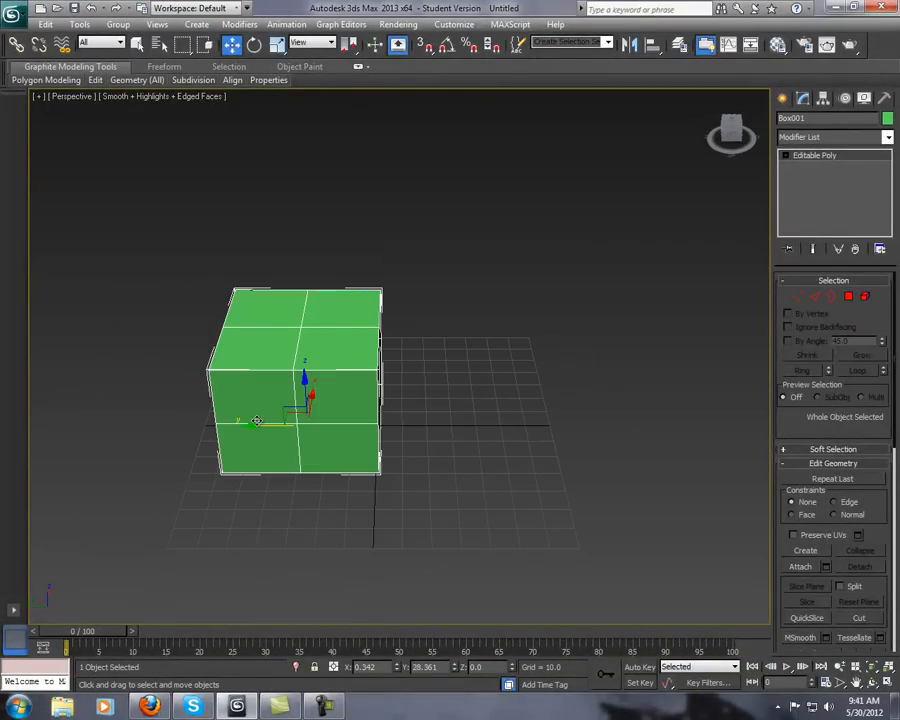
Clone the opened box along the Y axis, leaving a wide space between original and copy
mouse_move(256, 421)
shift+mouse_down()
mouse_move(447, 408)
mouse_move(603, 420)
shift+mouse_up()
click(466, 412)
alt+middle_drag(507, 420, 506, 390)
Try to rotate the copied box freely around its vertical axis, then undo the rotation
key(e)
alt+middle_drag(566, 387, 519, 415)
drag(519, 415, 830, 326)
key(ctrl+z)
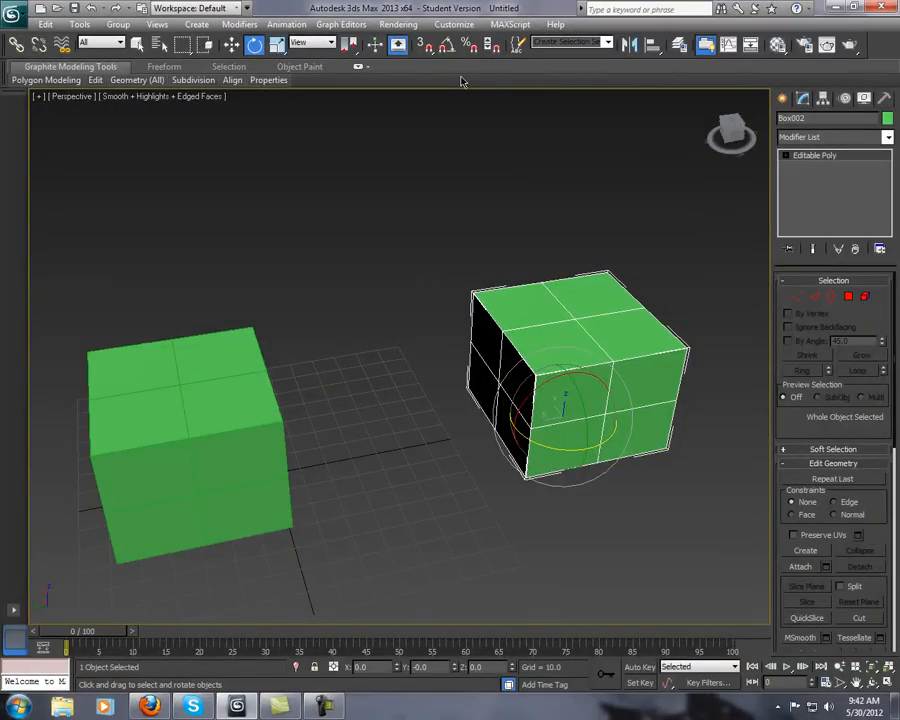
Turn on Angle Snap and rotate the copied box 180 degrees around the Z axis
click(447, 46)
drag(544, 446, 656, 395)
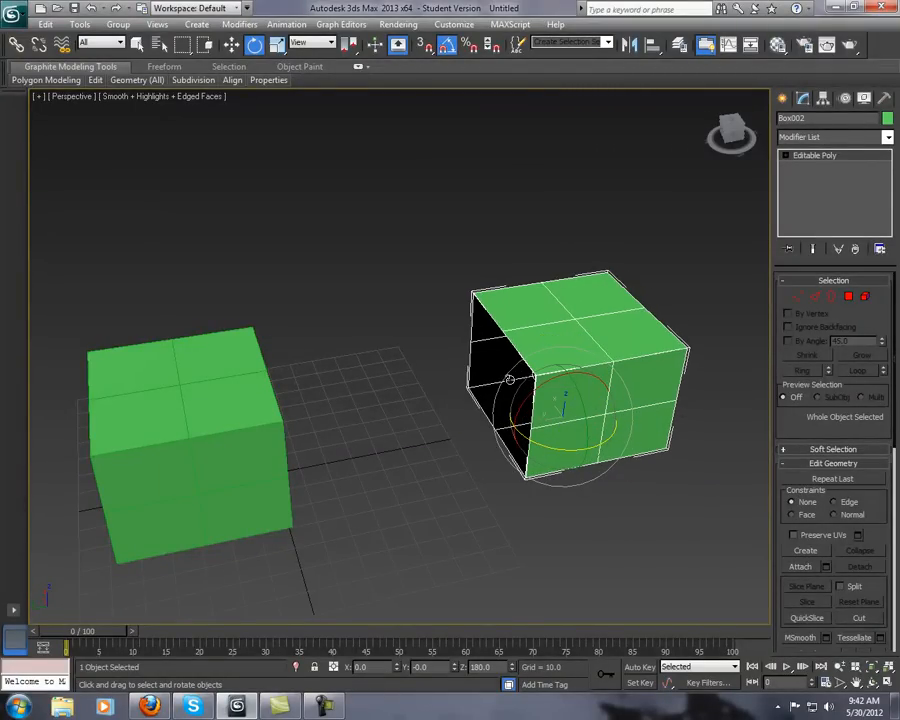
alt+middle_drag(505, 382, 446, 361)
Move the copied box along Y until only a narrow gap separates its open side from the original's
key(w)
alt+middle_drag(522, 412, 542, 404)
drag(532, 431, 330, 428)
alt+middle_drag(330, 428, 478, 430)
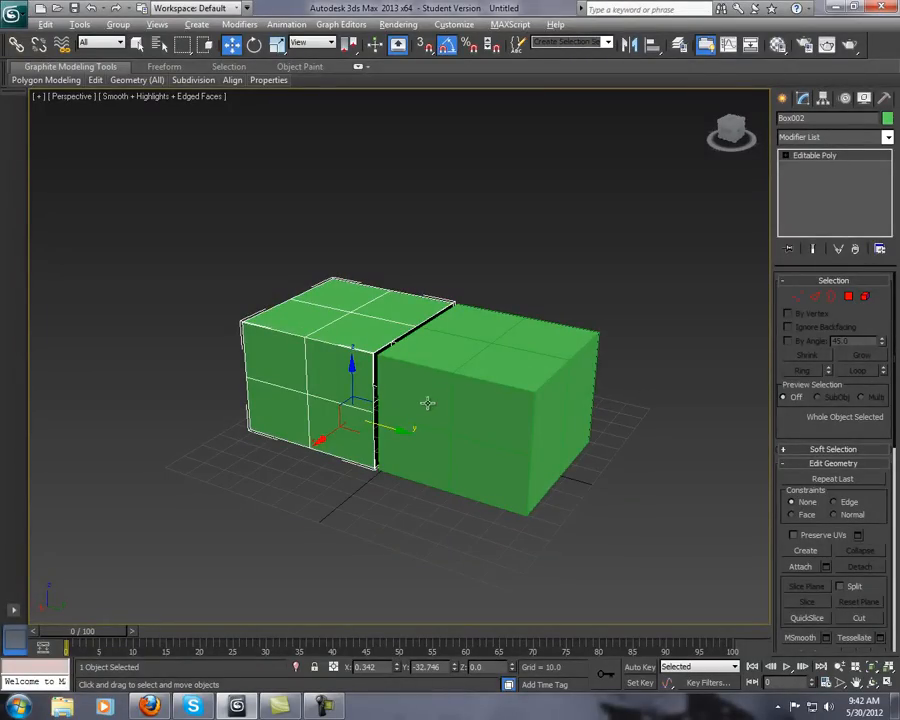
alt+middle_drag(427, 403, 452, 396)
scroll(452, 396, up, 6)
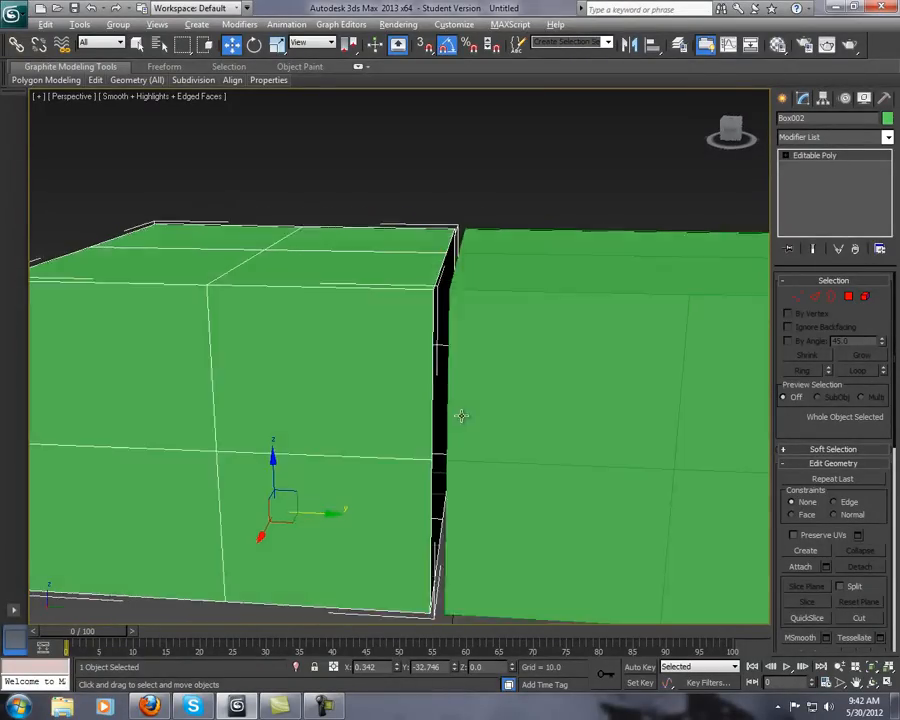
scroll(461, 416, down, 5)
scroll(403, 450, up, 3)
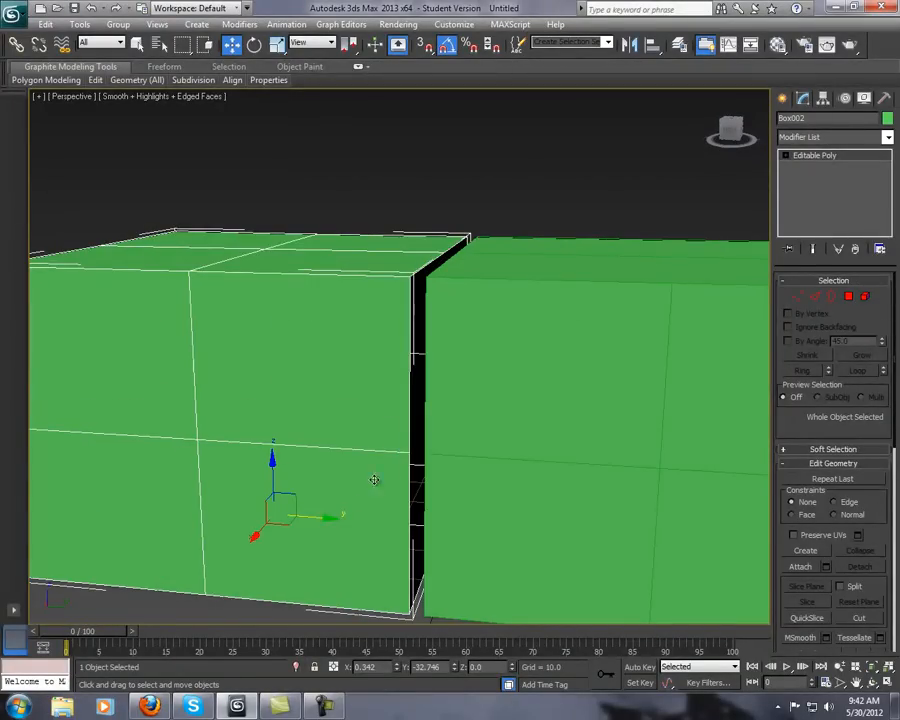
drag(330, 520, 337, 522)
alt+middle_drag(338, 522, 502, 402)
Select the two boxes alternately to examine them as separate objects, ending on the original box
click(552, 407)
scroll(502, 402, down, 5)
click(500, 521)
alt+middle_drag(500, 521, 486, 482)
click(452, 434)
click(324, 376)
click(447, 432)
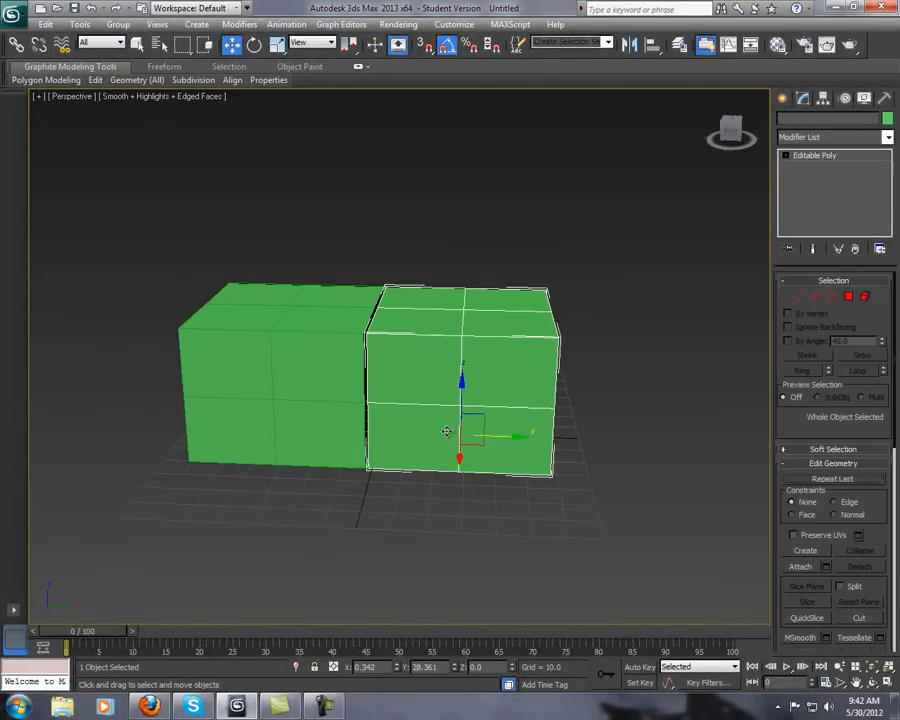
click(327, 392)
click(404, 398)
click(329, 384)
click(450, 411)
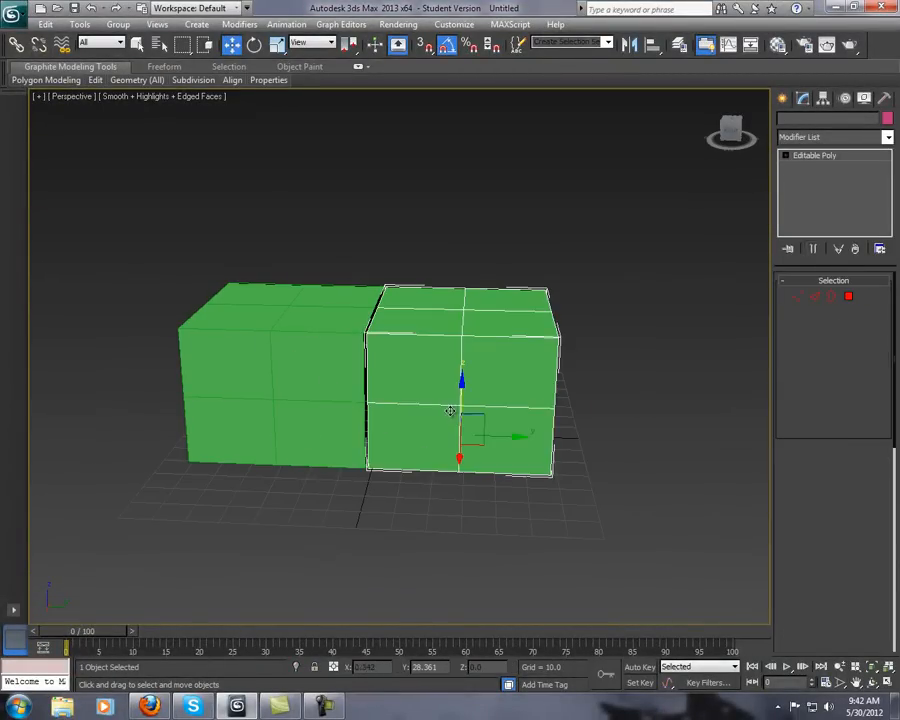
Attach the copied box to the selected original box and leave the Attach mode
scroll(522, 422, up, 4)
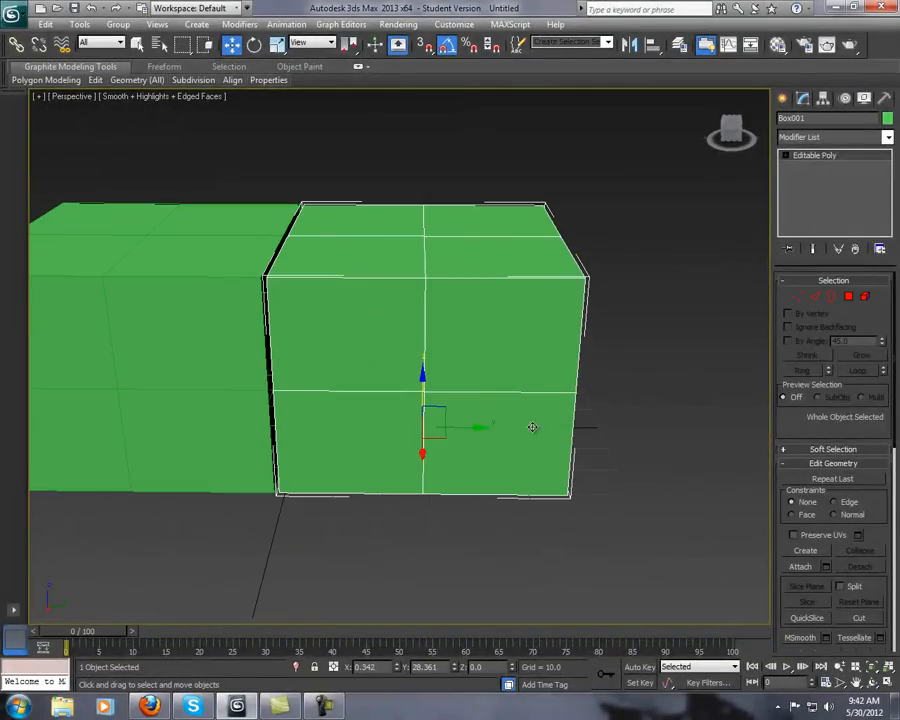
click(800, 567)
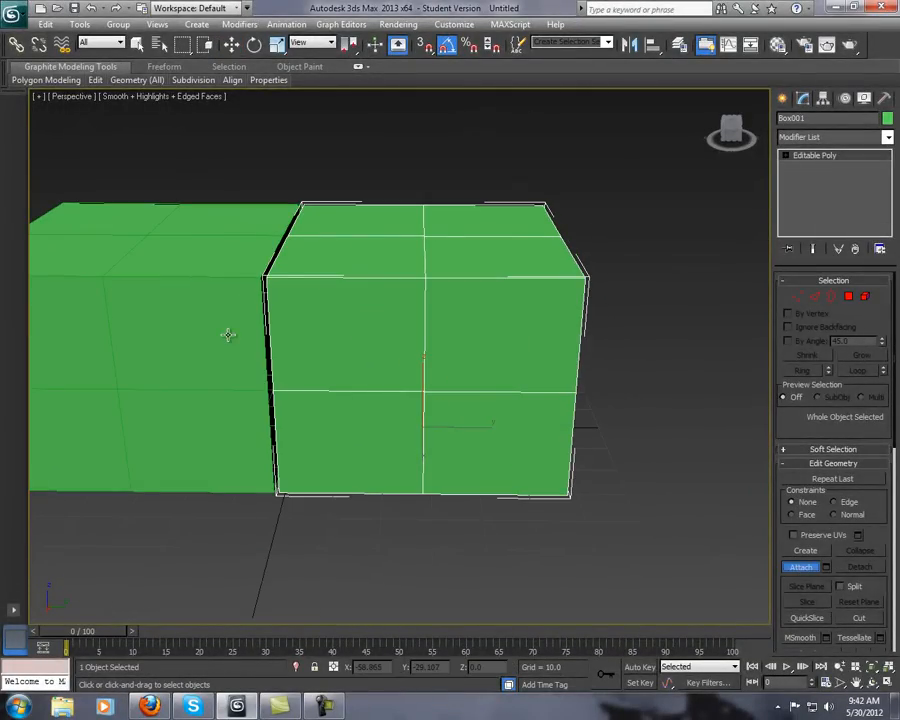
click(208, 298)
click(323, 157)
click(322, 255)
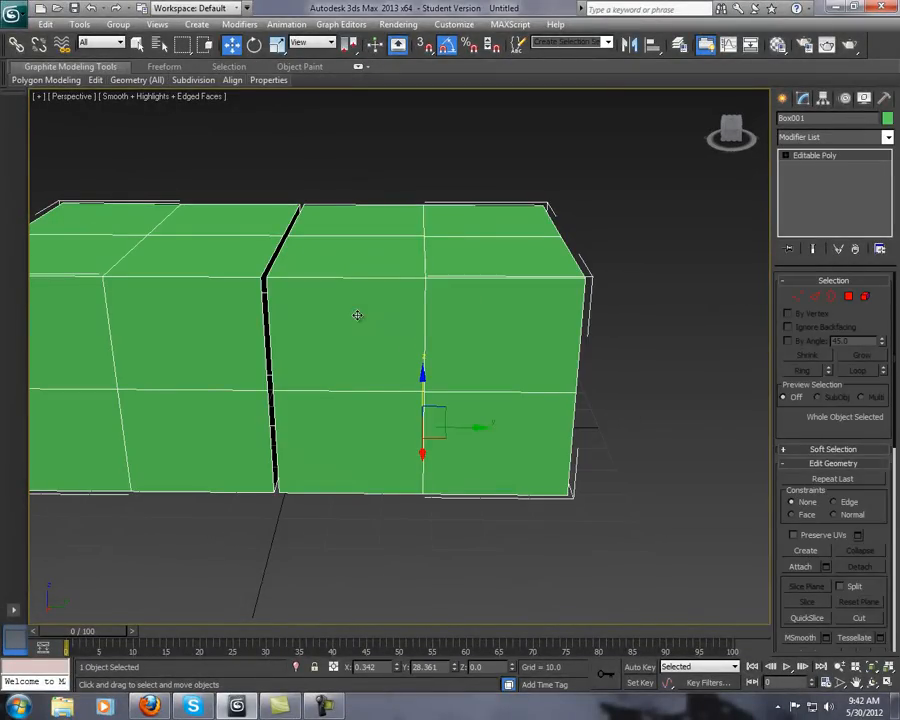
Enter the Vertex sub-object level of the combined object and select all vertices on both sides of the gap
drag(390, 178, 398, 197)
click(640, 323)
alt+middle_drag(250, 322, 341, 305)
scroll(351, 324, up, 5)
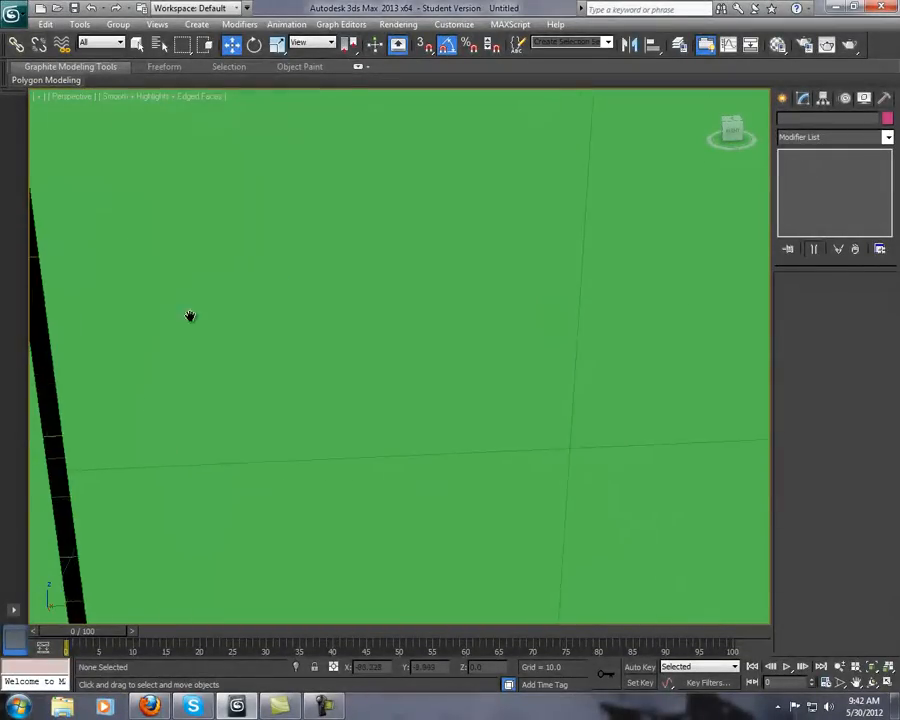
scroll(190, 316, down, 6)
click(424, 362)
key(1)
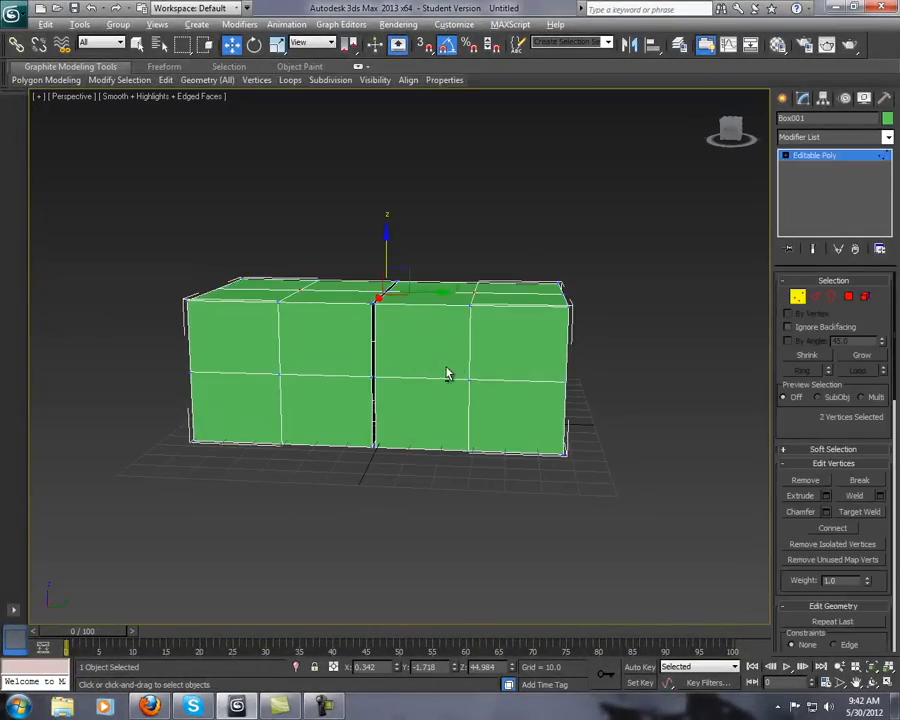
alt+middle_drag(447, 374, 460, 370)
scroll(460, 370, up, 3)
scroll(452, 360, down, 6)
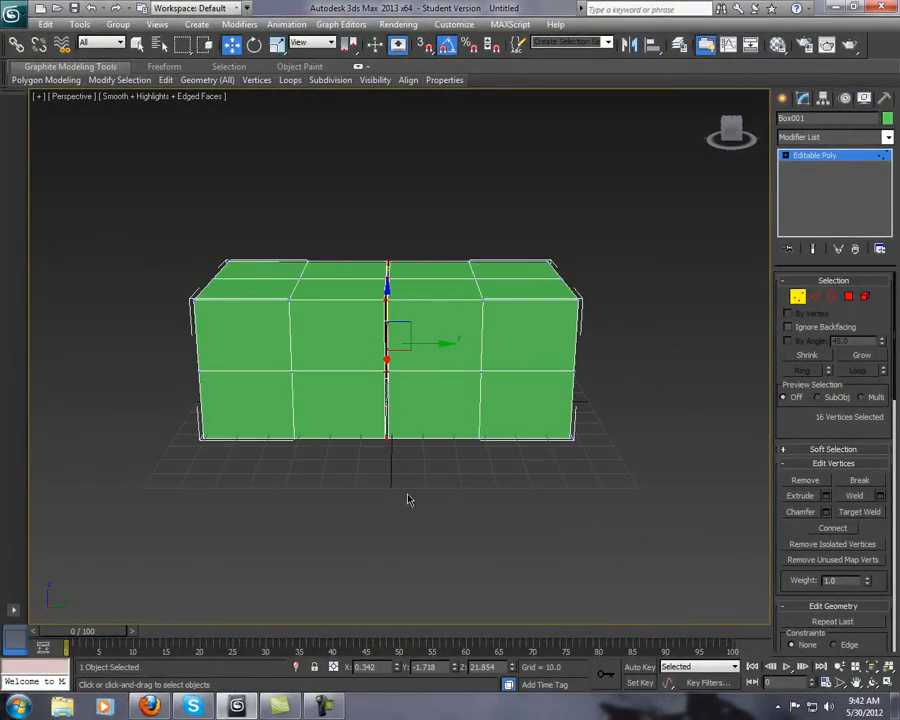
Weld the selected vertices across the gap, raising the Weld Threshold until the facing pairs merge
alt+middle_drag(418, 516, 667, 398)
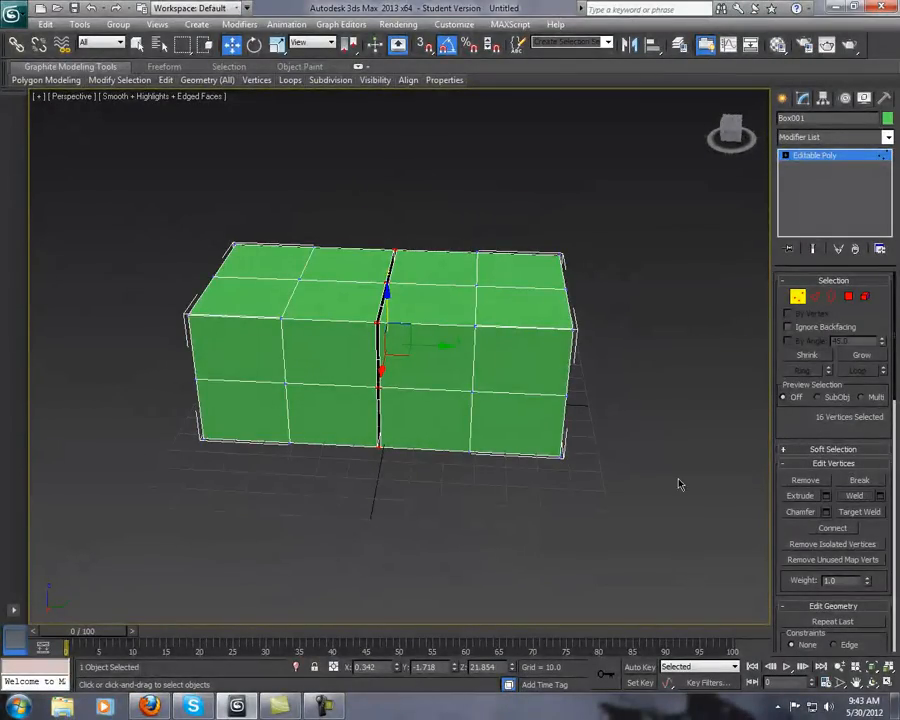
scroll(492, 414, up, 6)
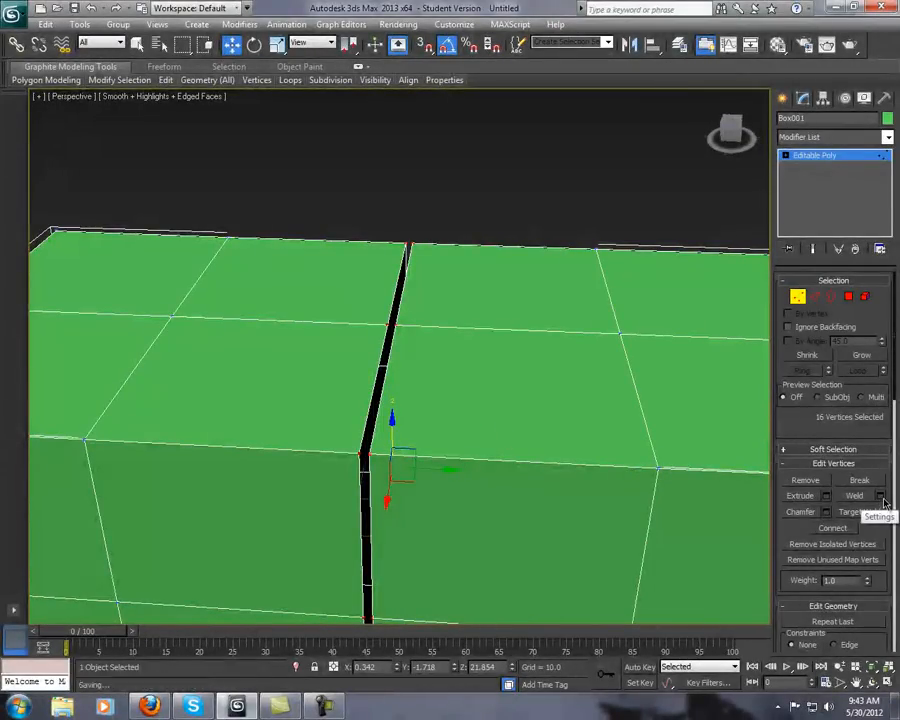
click(881, 497)
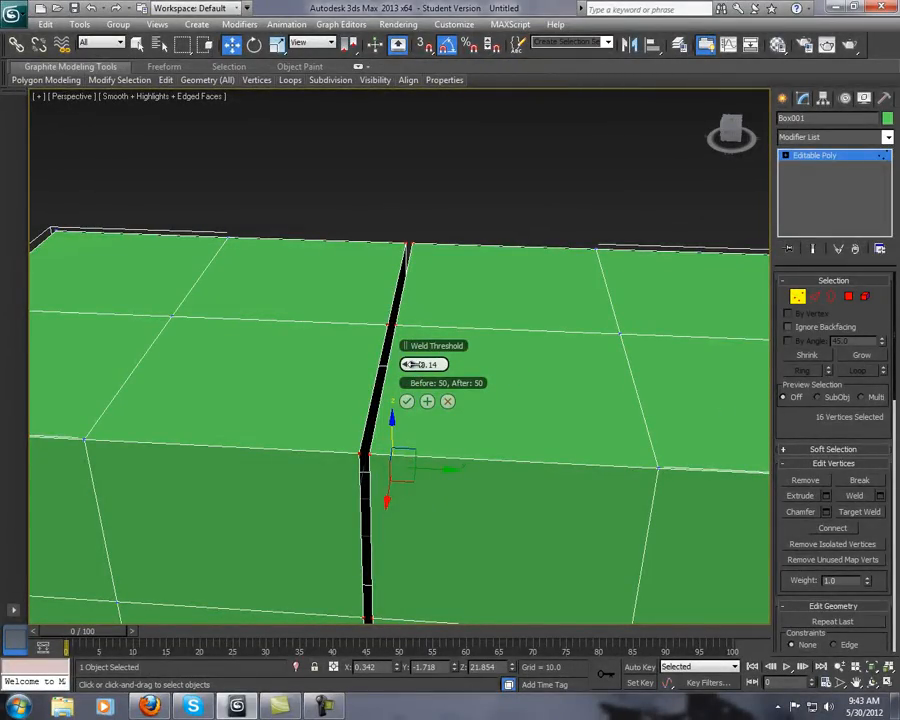
drag(417, 369, 414, 364)
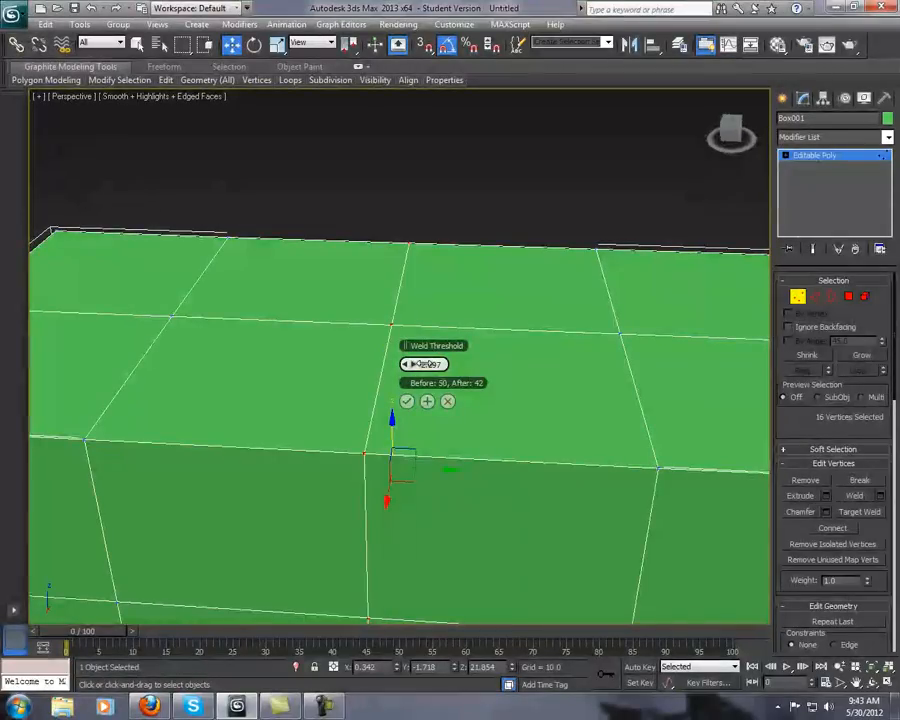
click(407, 401)
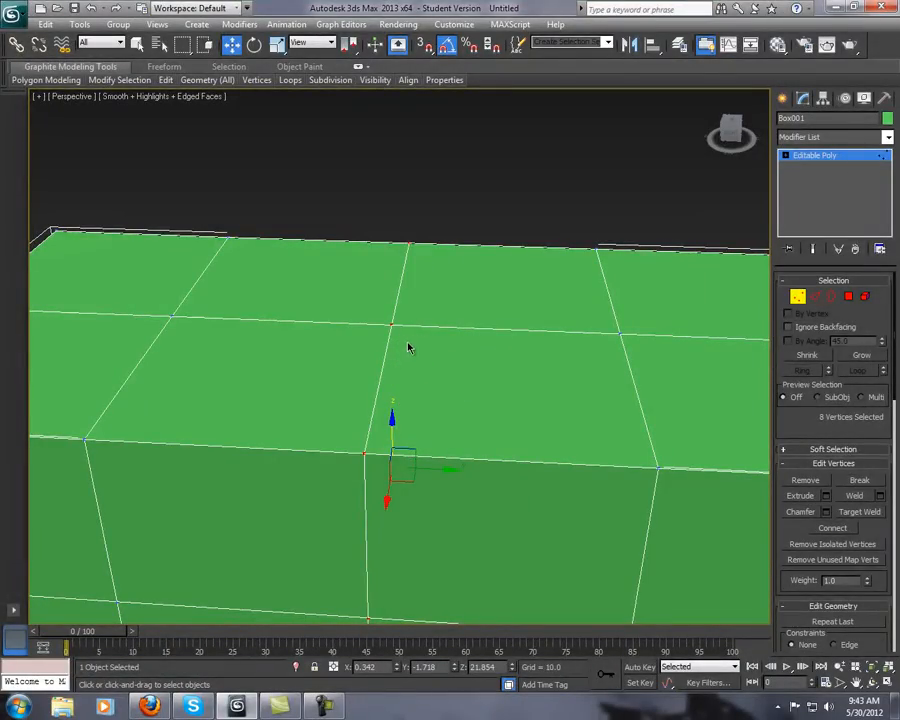
Try moving the welded centre vertex on the top seam, then undo the move
alt+middle_drag(408, 346, 432, 354)
click(387, 313)
drag(408, 314, 500, 324)
key(ctrl+z)
Undo the weld of the gap vertices and enter the Border sub-object level
alt+middle_drag(420, 364, 408, 394)
key(ctrl+z)
key(ctrl+z)
key(3)
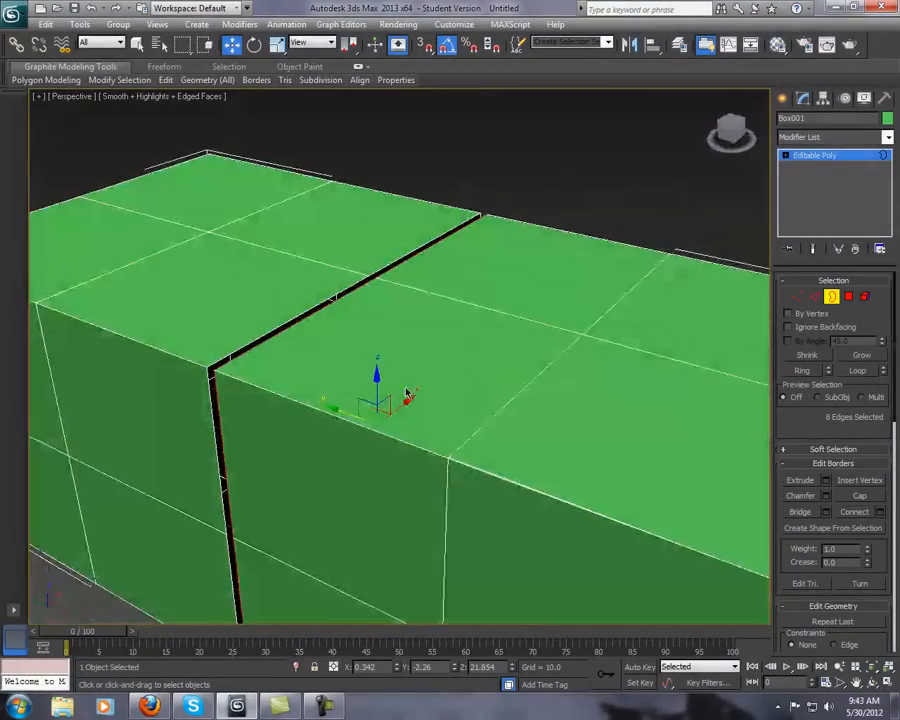
Select both open borders facing each other across the gap, bridge them and clear the border selection
ctrl+click(290, 320)
alt+middle_drag(321, 377, 555, 403)
click(805, 512)
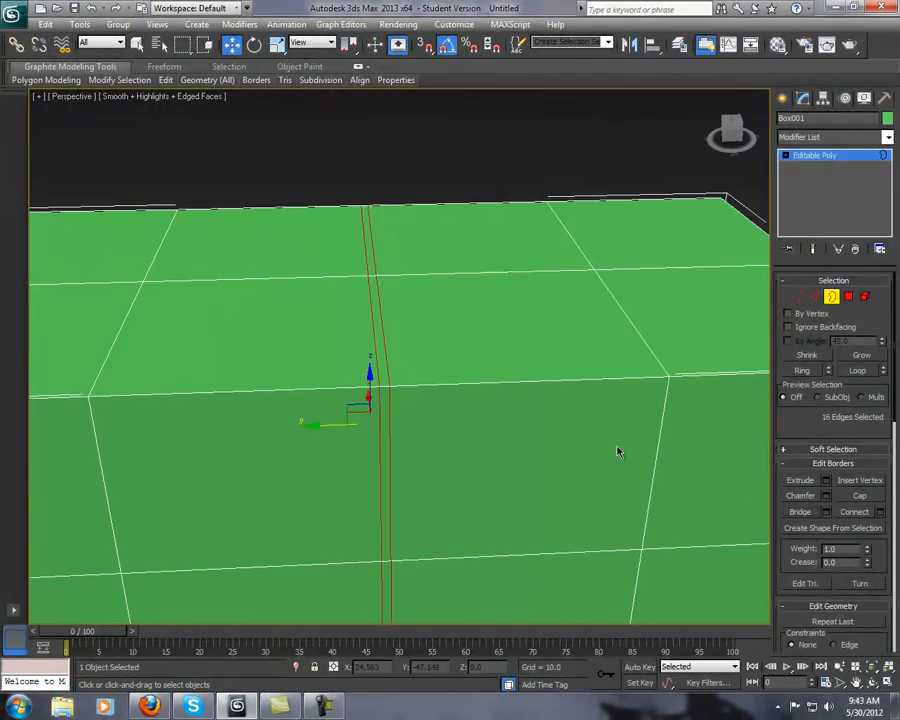
alt+middle_drag(619, 450, 568, 404)
click(498, 382)
alt+middle_drag(498, 382, 587, 404)
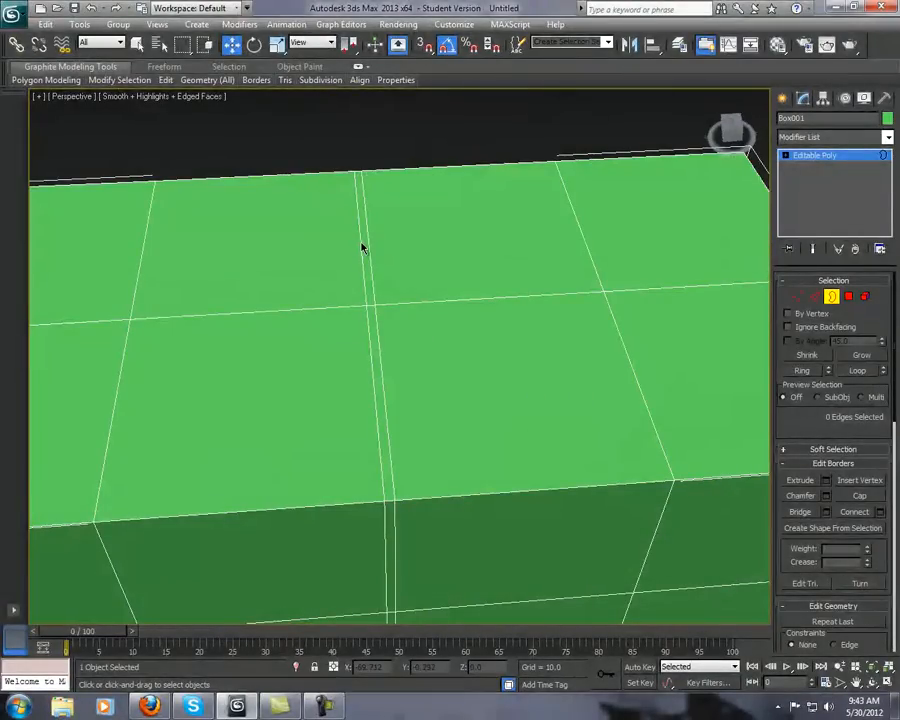
Leave the Border sub-object level and return to the Editable Poly object level
alt+middle_drag(386, 418, 590, 395)
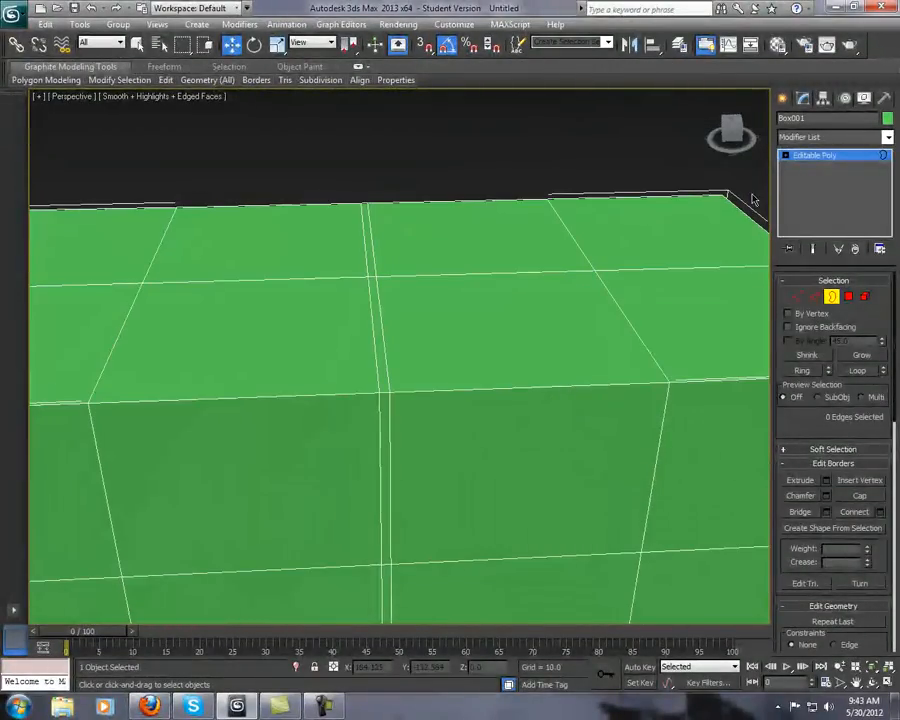
alt+middle_drag(588, 266, 588, 240)
click(857, 158)
scroll(581, 303, down, 4)
drag(615, 475, 552, 472)
scroll(558, 478, down, 2)
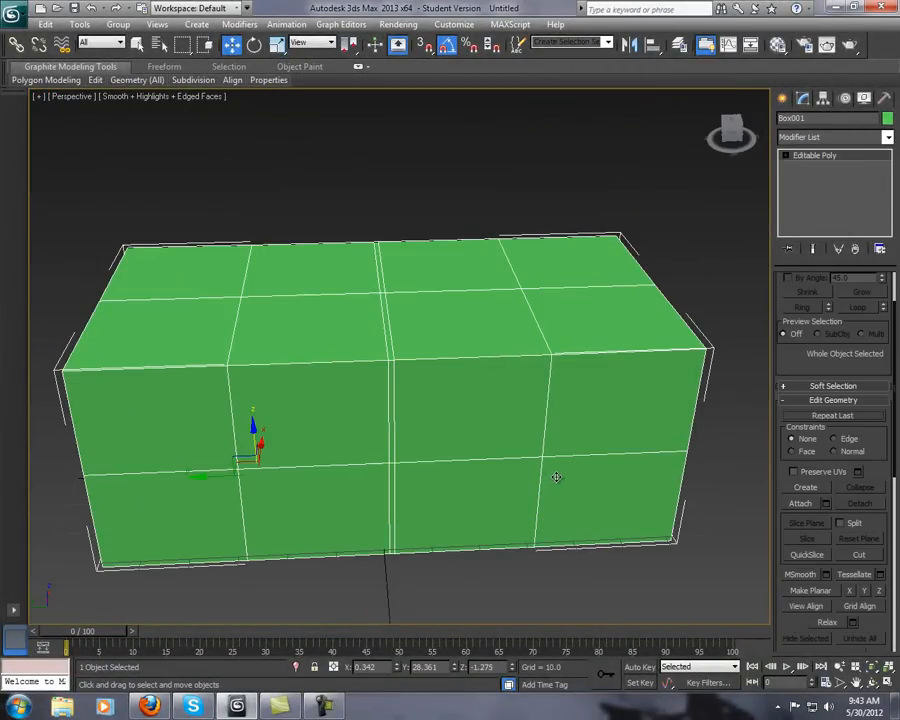
scroll(603, 505, down, 5)
Examine the bridged box and its seam from several sides
click(600, 505)
alt+middle_drag(590, 502, 497, 372)
click(491, 351)
click(617, 418)
scroll(621, 396, up, 6)
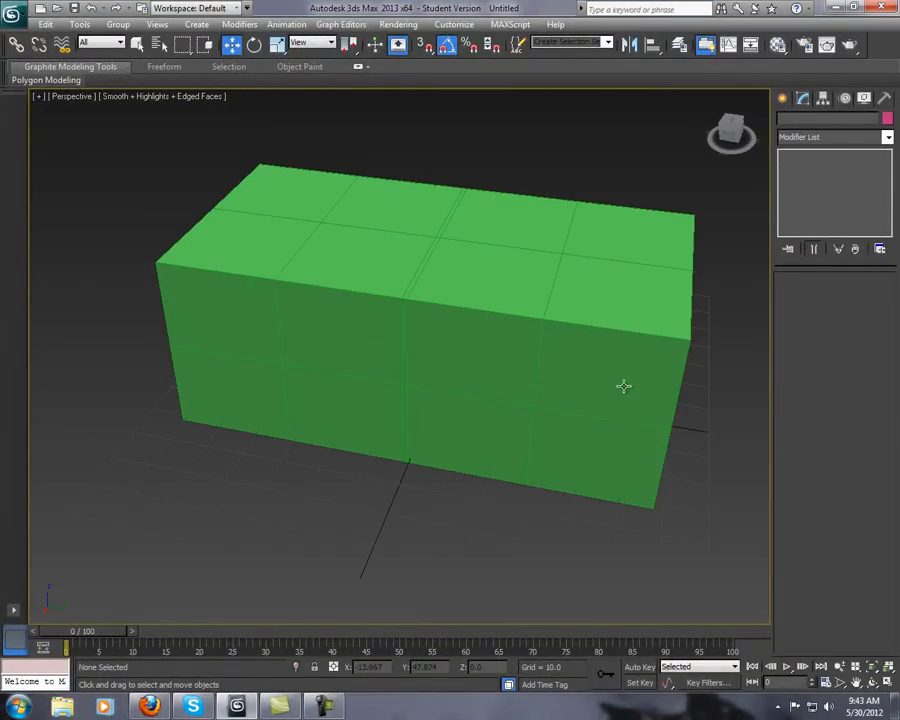
click(540, 420)
scroll(547, 416, down, 4)
scroll(547, 417, down, 4)
alt+middle_drag(548, 417, 474, 368)
scroll(548, 431, up, 4)
scroll(496, 417, up, 3)
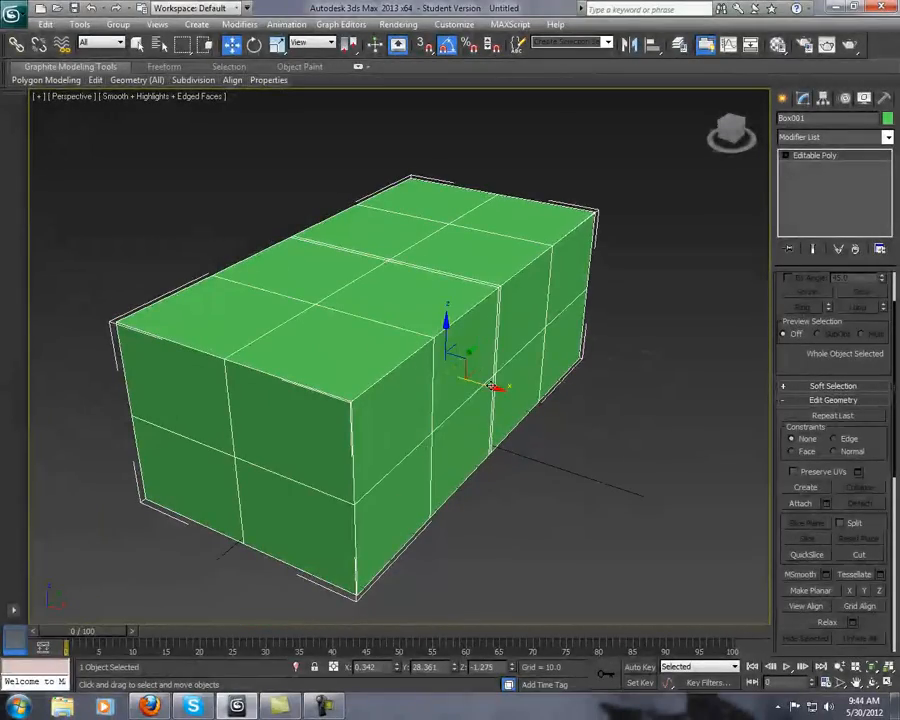
Rotate the combined box about its vertical axis so its long side runs along X, and deselect it
alt+middle_drag(524, 391, 460, 326)
mouse_move(490, 352)
mouse_down()
mouse_move(484, 386)
mouse_move(498, 408)
mouse_move(490, 342)
mouse_up()
drag(480, 414, 527, 488)
click(527, 488)
click(254, 44)
click(426, 358)
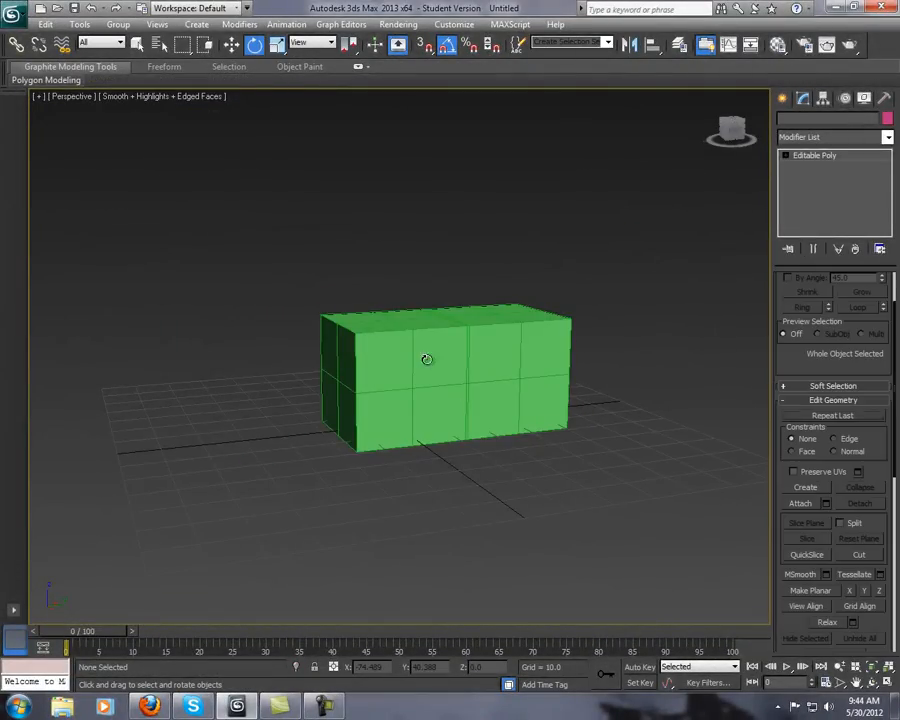
mouse_move(480, 412)
mouse_down()
mouse_move(532, 434)
mouse_move(386, 423)
mouse_move(562, 436)
mouse_move(484, 416)
mouse_move(444, 344)
mouse_move(493, 432)
mouse_move(484, 410)
mouse_move(478, 440)
mouse_move(490, 405)
mouse_move(513, 397)
mouse_move(528, 456)
mouse_move(506, 408)
mouse_move(458, 398)
mouse_move(467, 383)
mouse_up()
right_click(467, 383)
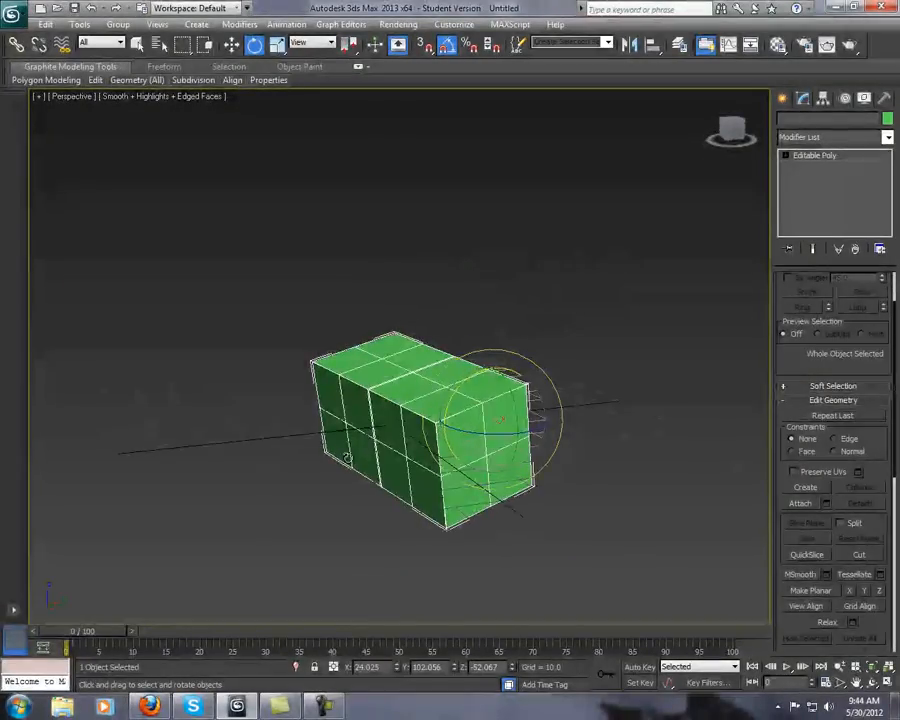
alt+middle_drag(538, 425, 484, 456)
click(589, 484)
alt+middle_drag(589, 484, 475, 455)
click(343, 421)
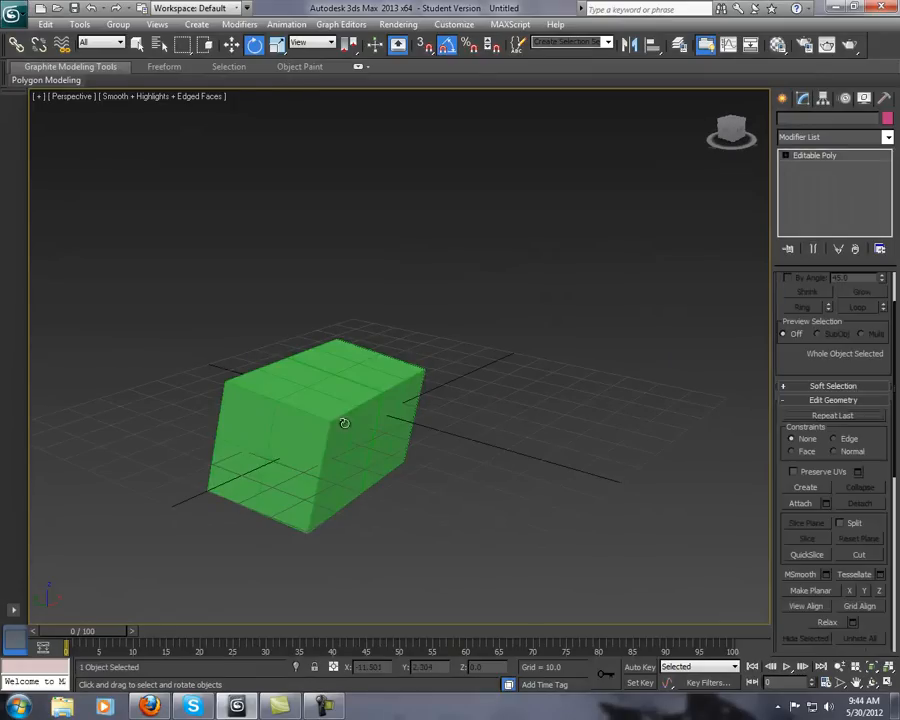
Move the combined box up along Z to about 13.1 and deselect it
key(w)
drag(302, 346, 303, 296)
click(515, 370)
alt+middle_drag(515, 370, 419, 438)
click(420, 444)
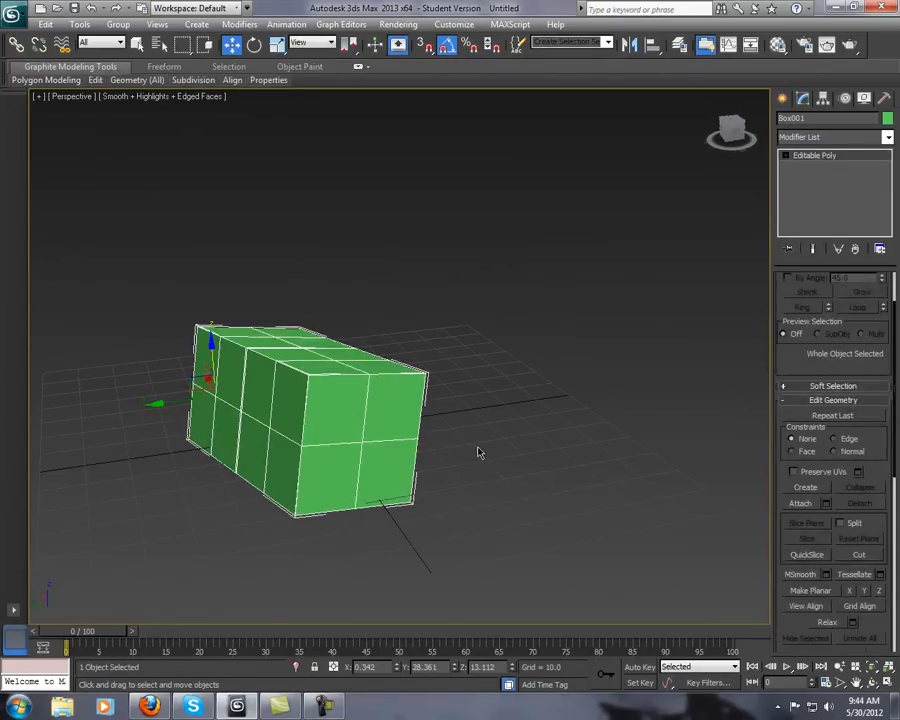
drag(584, 486, 155, 296)
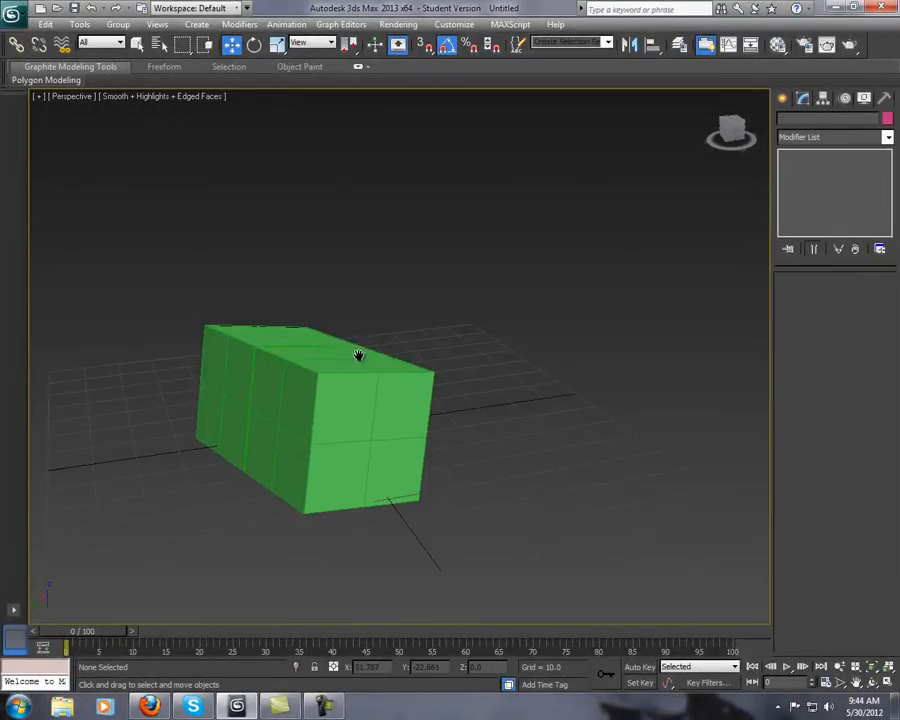
alt+middle_drag(360, 356, 391, 356)
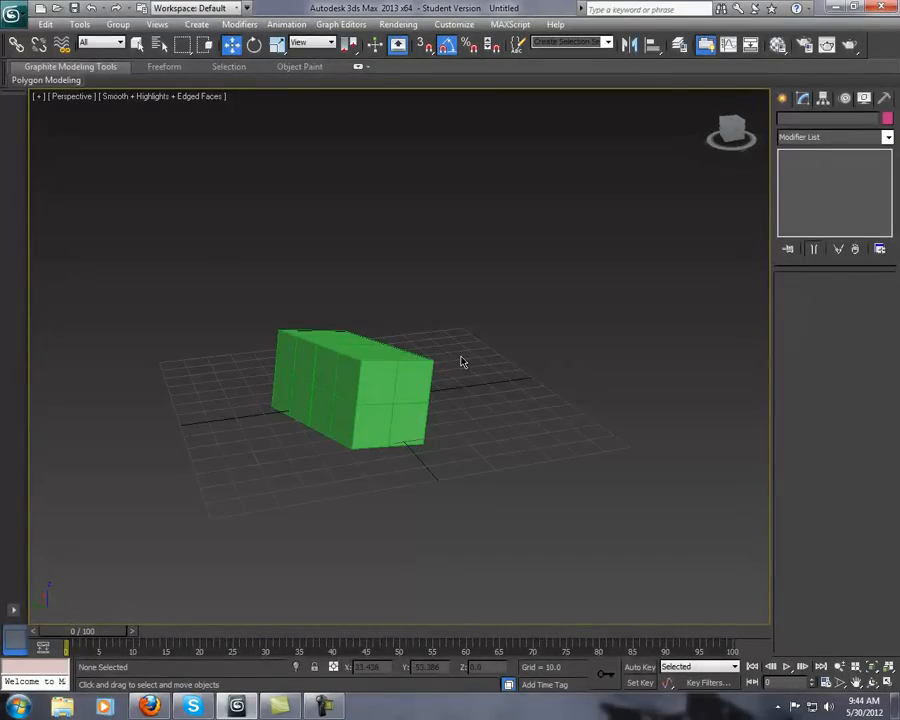
Open the Material Editor and assign the 01 - Default material to the box
key(m)
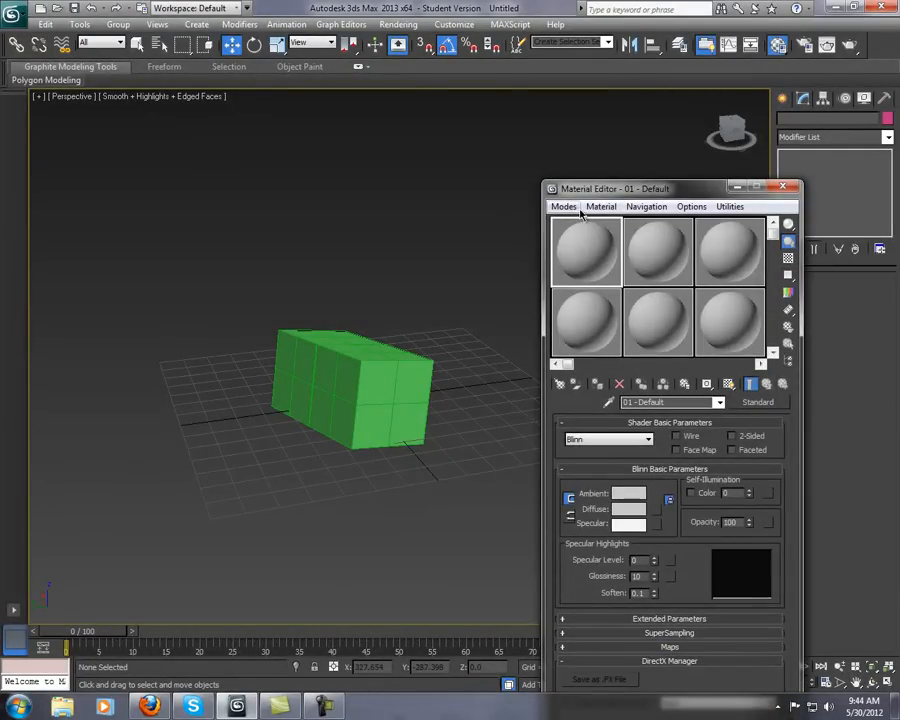
drag(617, 196, 570, 143)
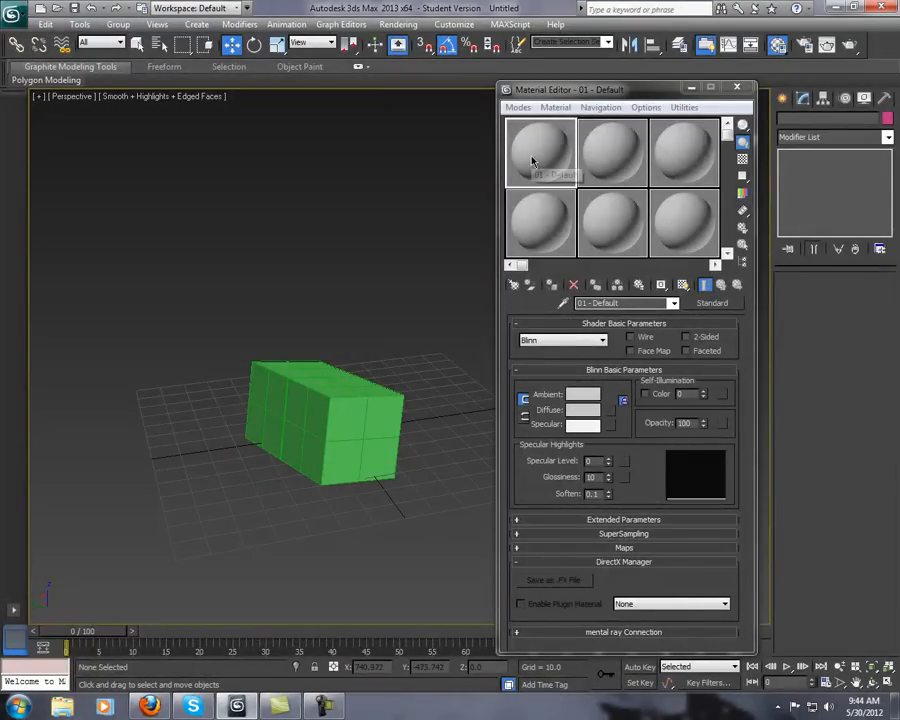
drag(542, 152, 488, 228)
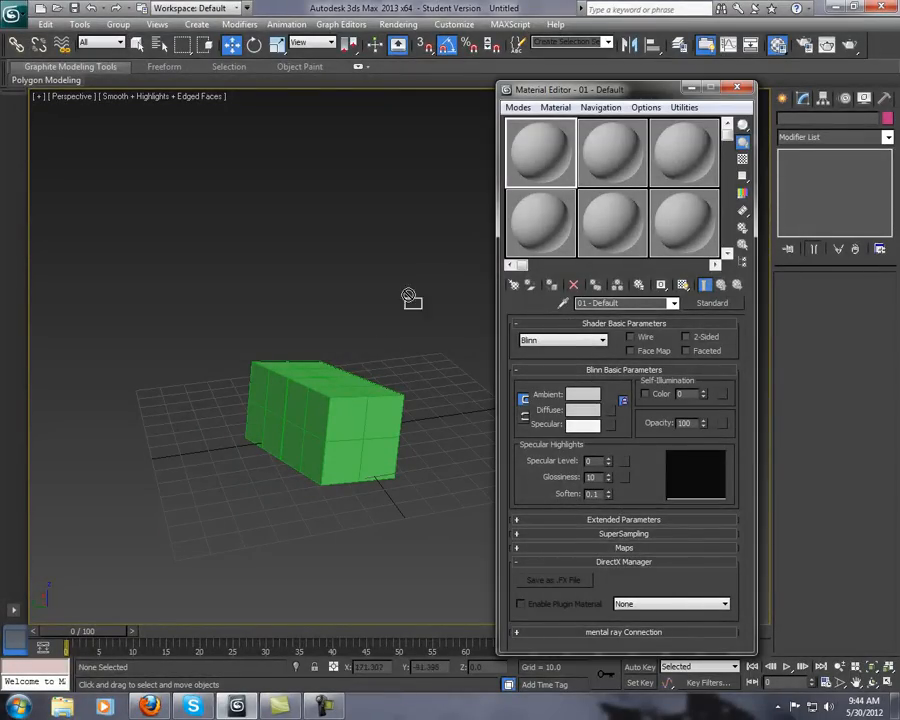
mouse_move(352, 415)
mouse_down()
mouse_move(327, 408)
mouse_move(351, 451)
mouse_move(311, 425)
mouse_move(338, 420)
mouse_up()
scroll(330, 410, up, 5)
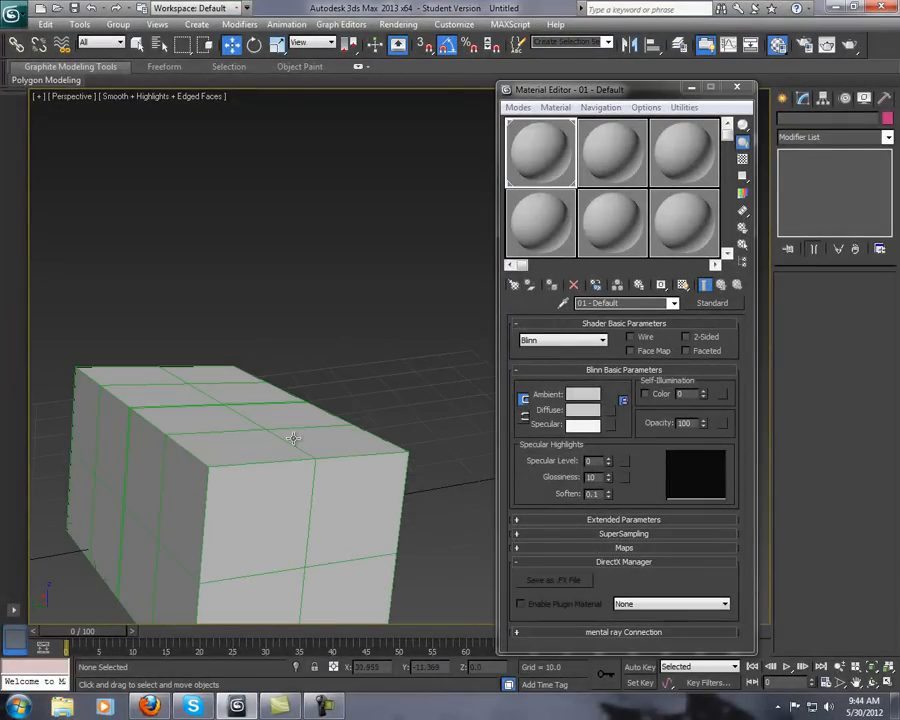
middle_drag(323, 402, 305, 409)
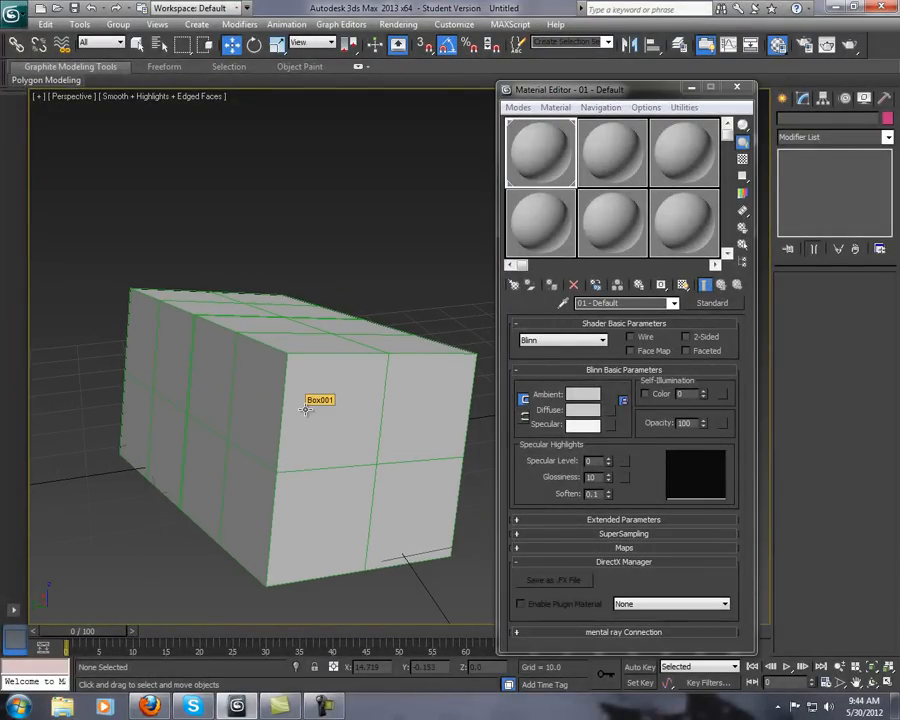
Turn off the Edged Faces display in the perspective view and select the box
key(F4)
alt+middle_drag(310, 420, 289, 458)
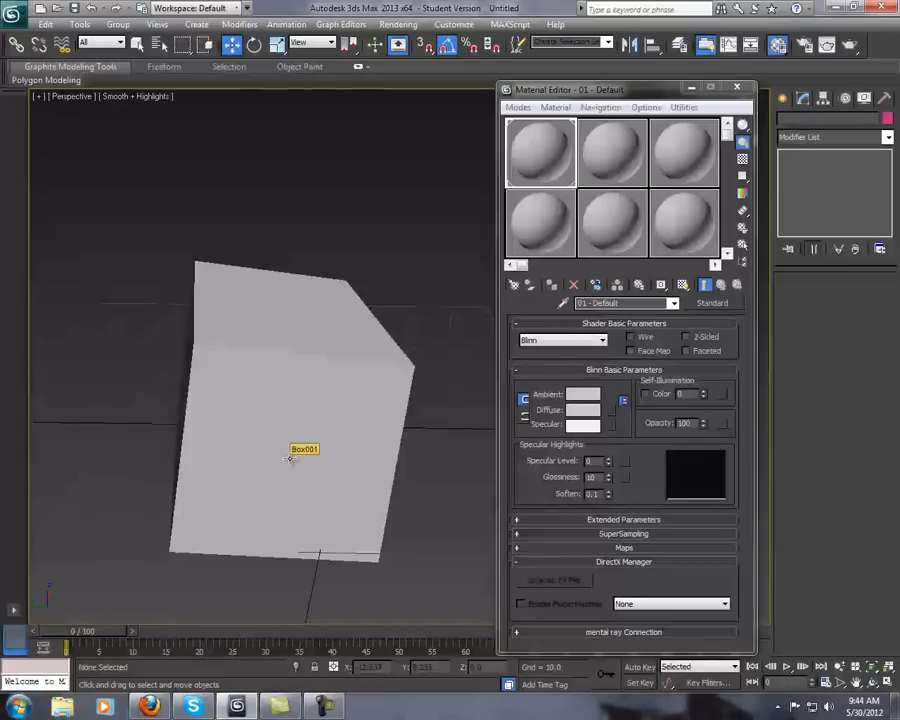
click(346, 412)
click(428, 482)
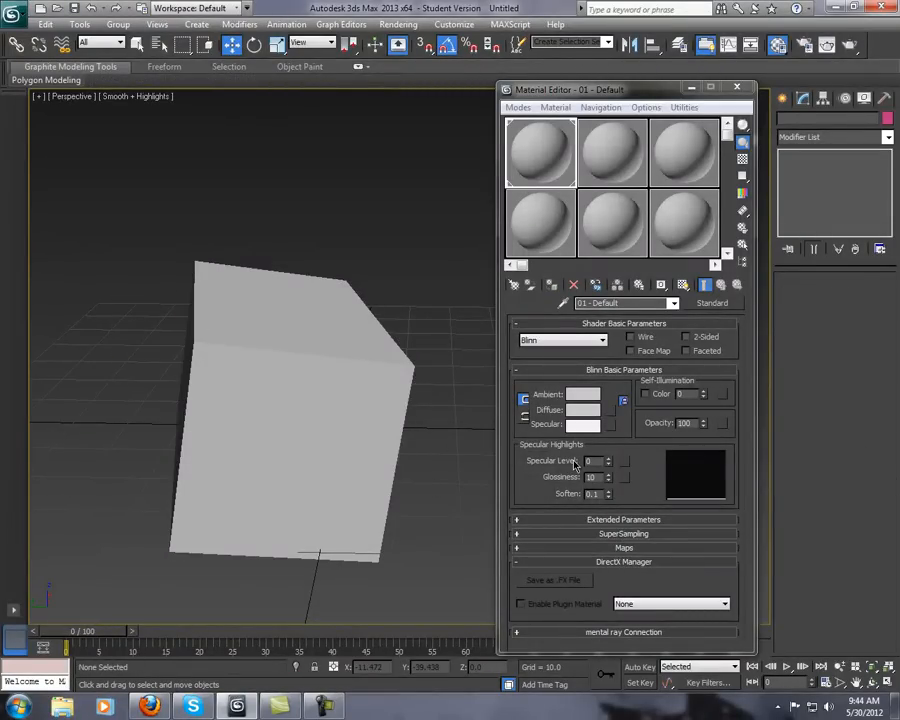
click(367, 411)
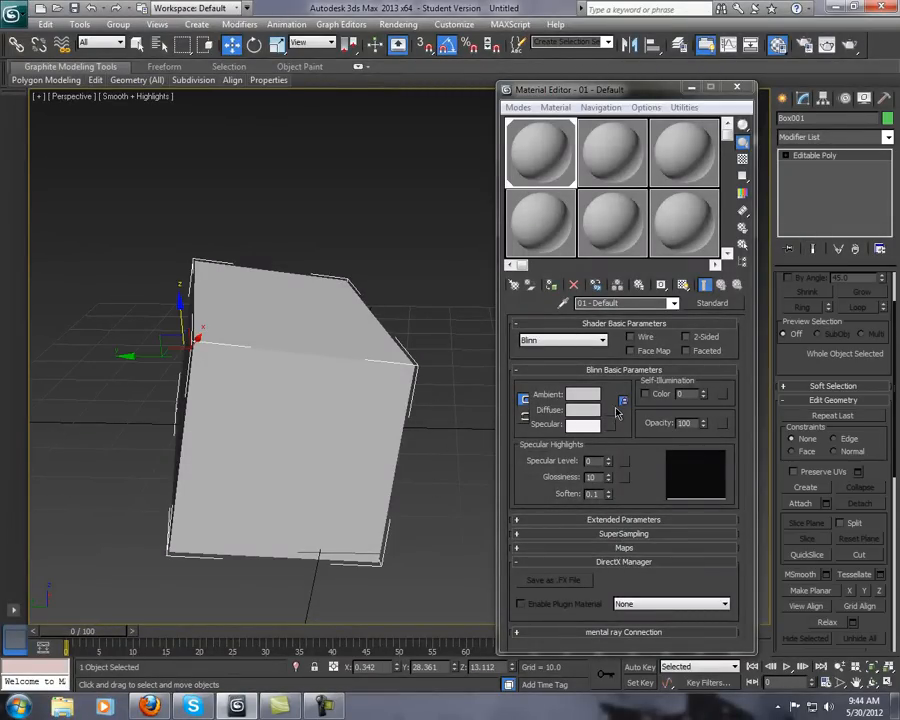
Change the diffuse colour of the 01 - Default material to pink
click(591, 412)
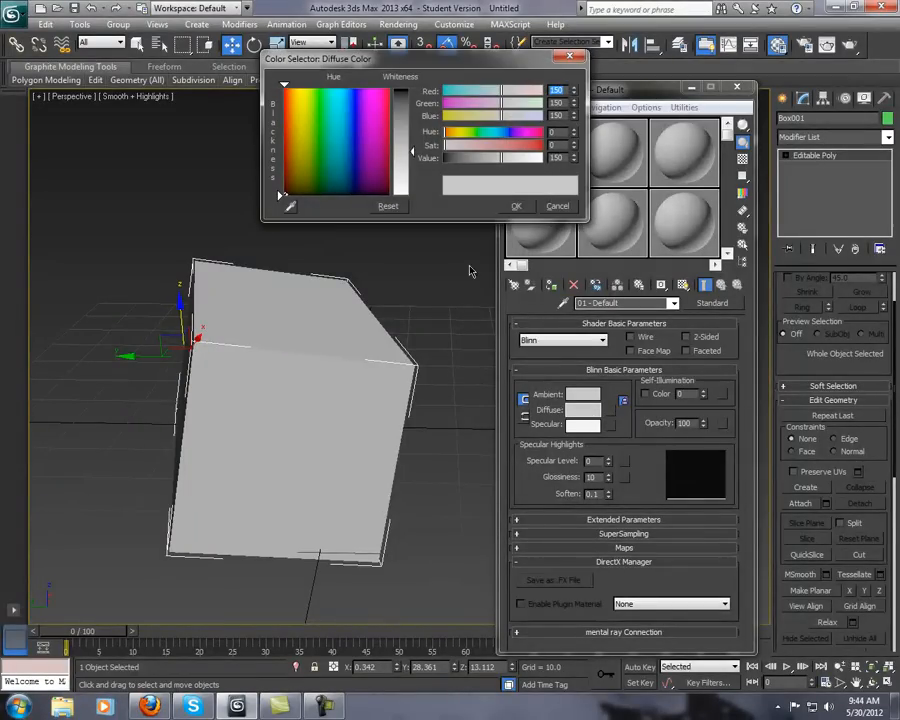
mouse_move(380, 130)
mouse_down()
mouse_move(374, 137)
mouse_move(346, 125)
mouse_move(296, 146)
mouse_move(360, 115)
mouse_move(315, 145)
mouse_move(380, 150)
mouse_up()
click(520, 206)
middle_drag(331, 293, 289, 278)
click(394, 310)
click(326, 370)
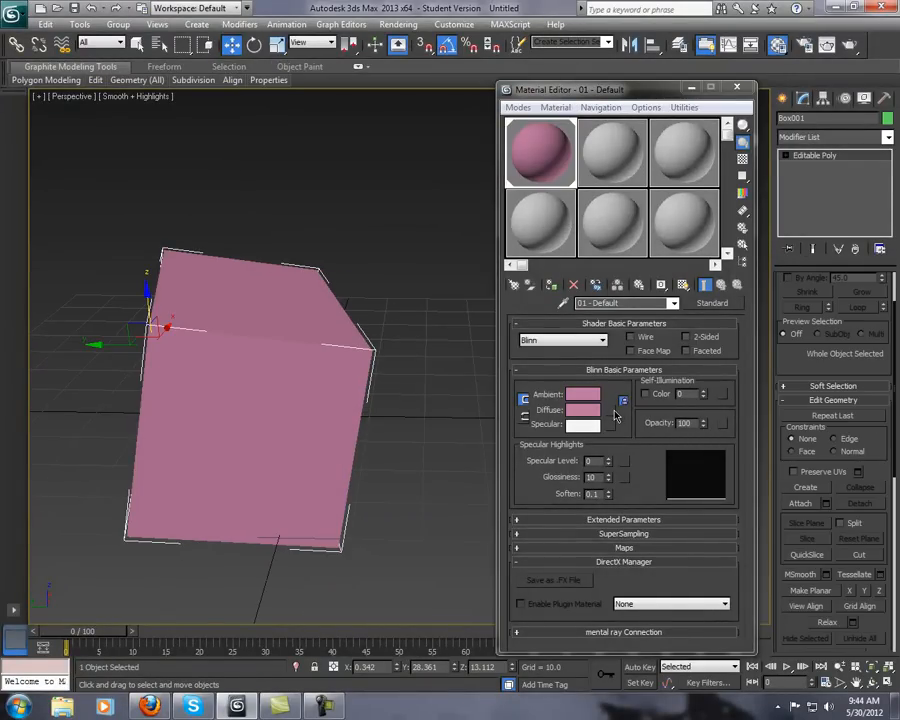
Assign a Bitmap map to the material's diffuse colour, using the image BARK5.jpg
click(610, 413)
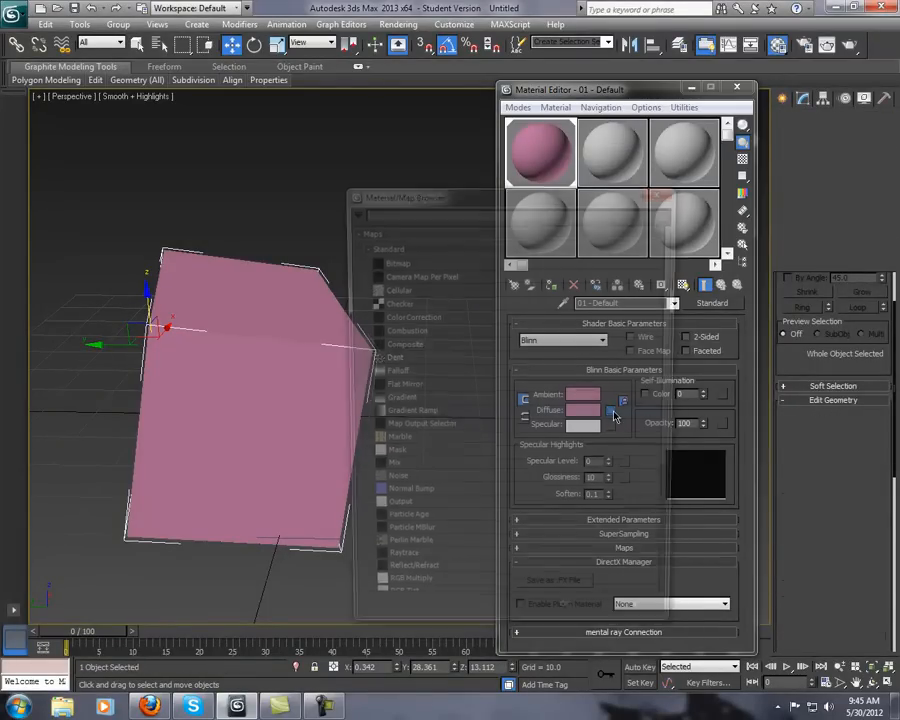
double_click(392, 261)
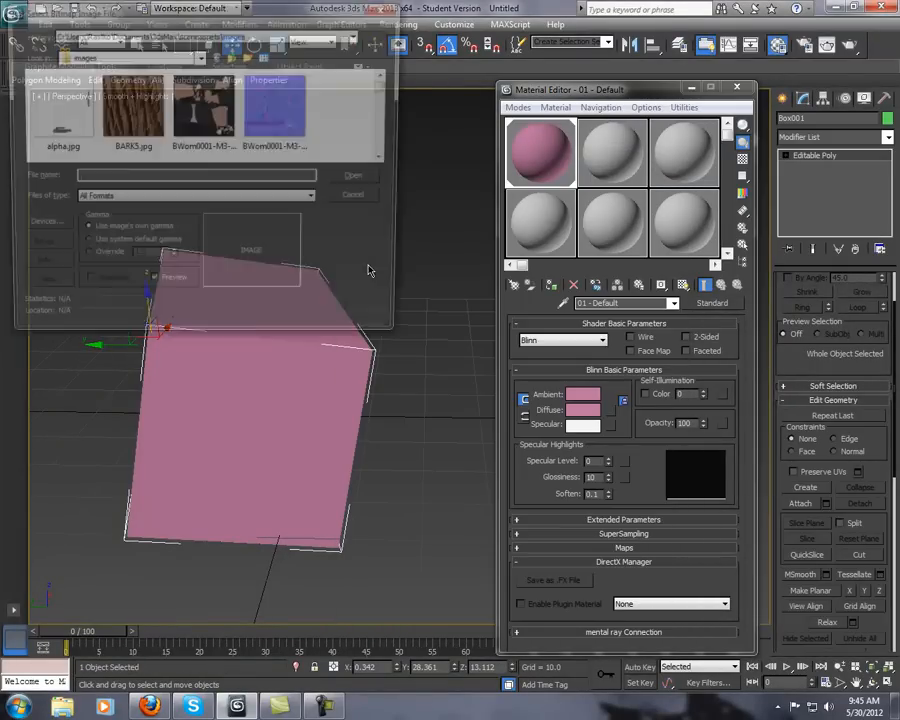
click(130, 115)
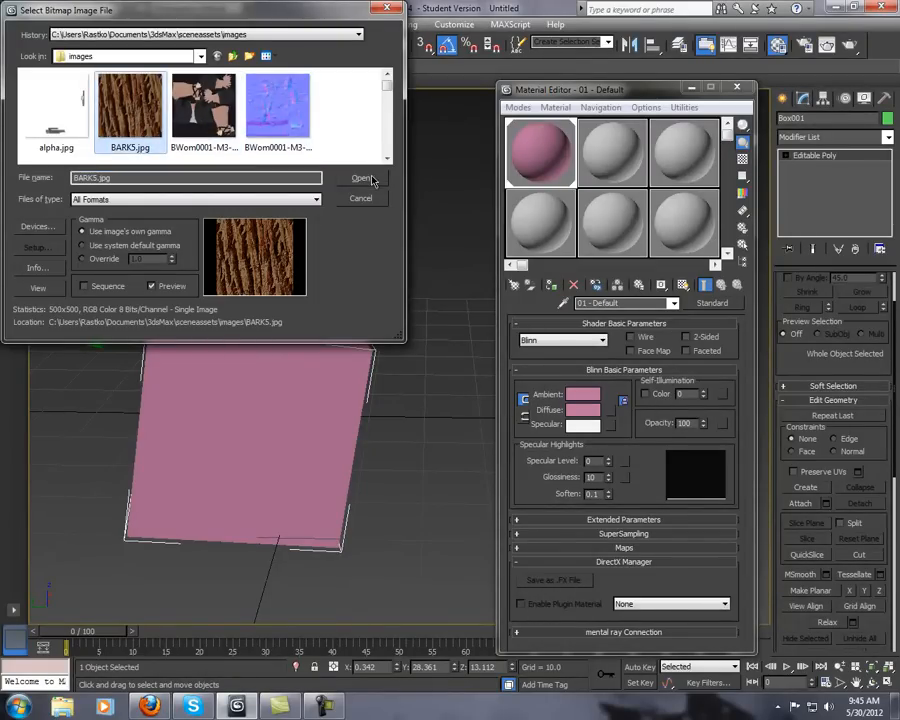
click(362, 178)
Show the bark texture map on the box in the viewport
middle_drag(242, 348, 295, 342)
scroll(307, 360, up, 3)
scroll(307, 360, down, 5)
scroll(391, 347, up, 4)
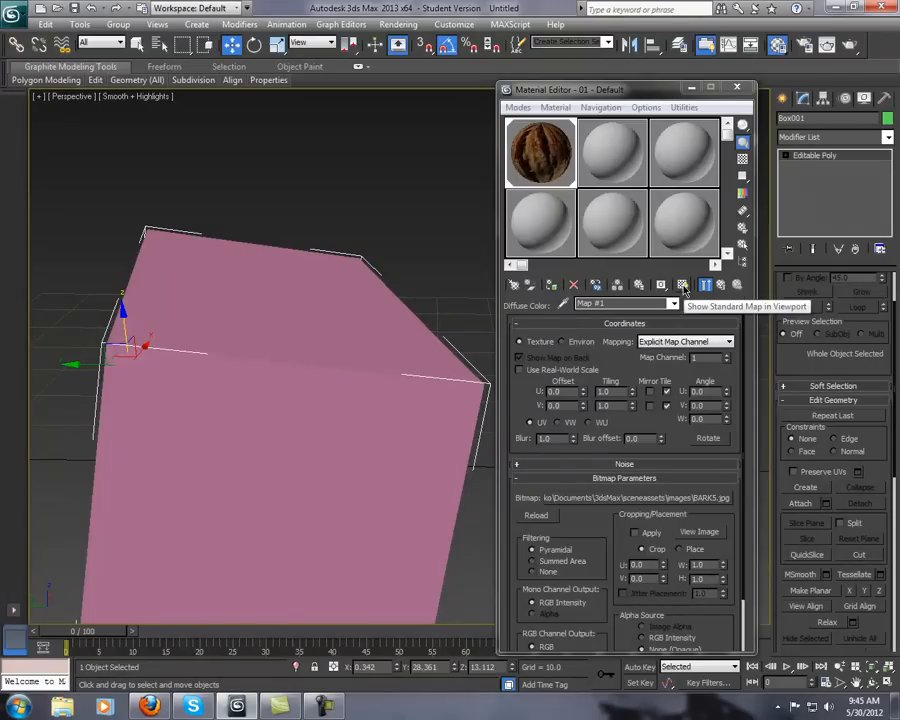
click(683, 285)
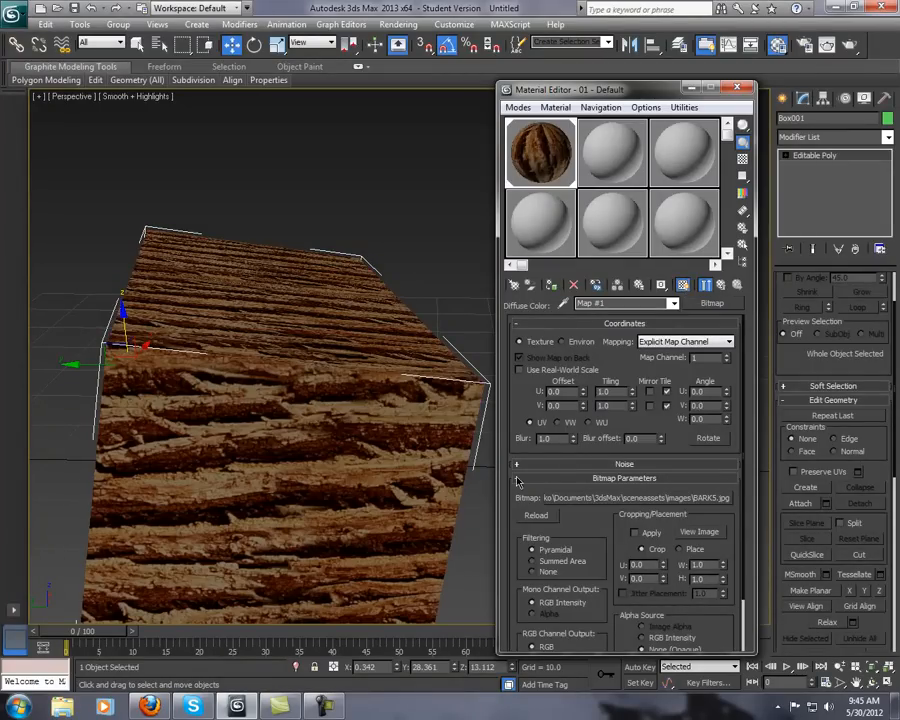
Examine the textured bridge seam at close range and render the perspective view twice, closing each render window
alt+middle_drag(376, 435, 361, 409)
scroll(436, 446, up, 4)
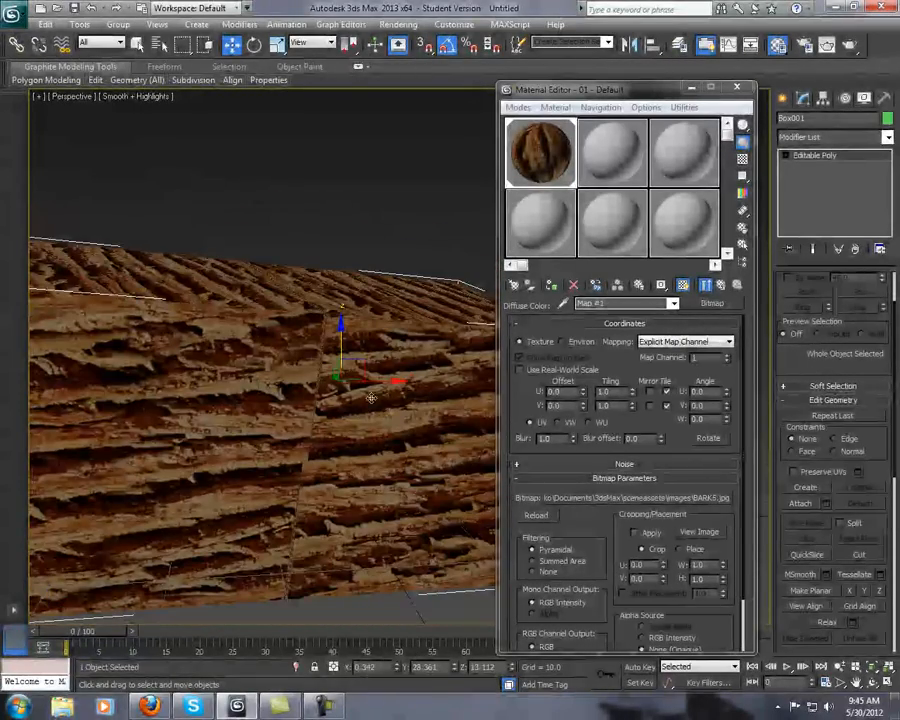
mouse_move(385, 362)
alt+middle_down()
mouse_move(377, 356)
mouse_move(392, 363)
alt+middle_up()
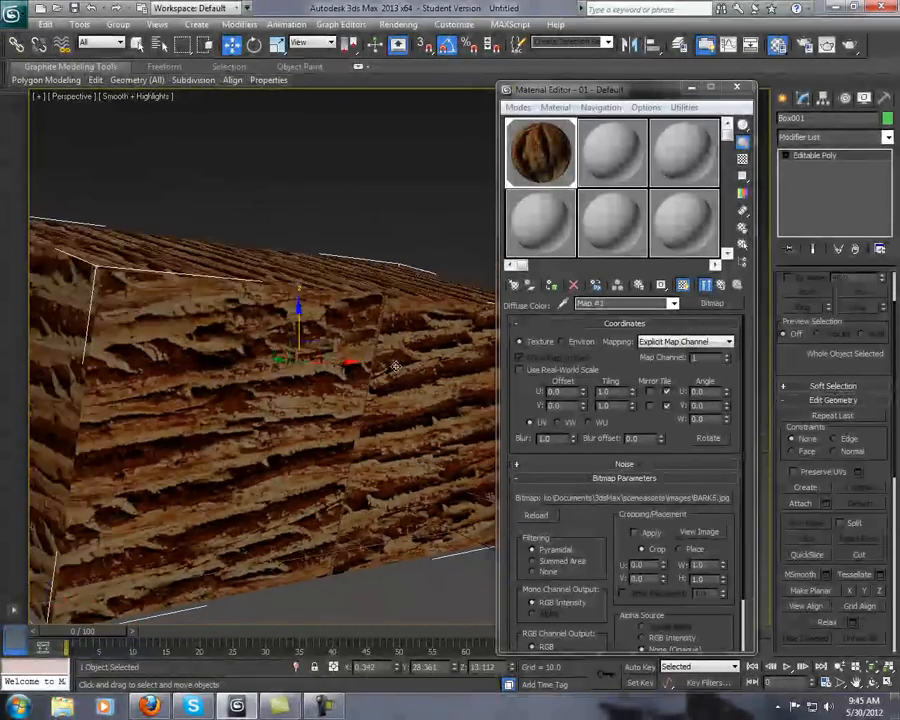
scroll(396, 366, up, 5)
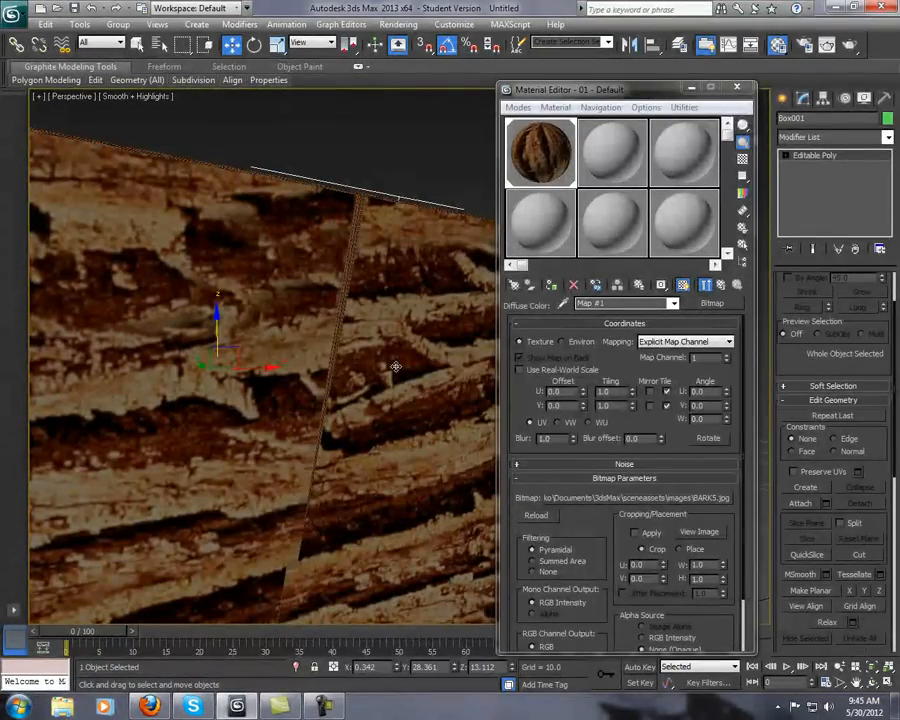
key(shift+q)
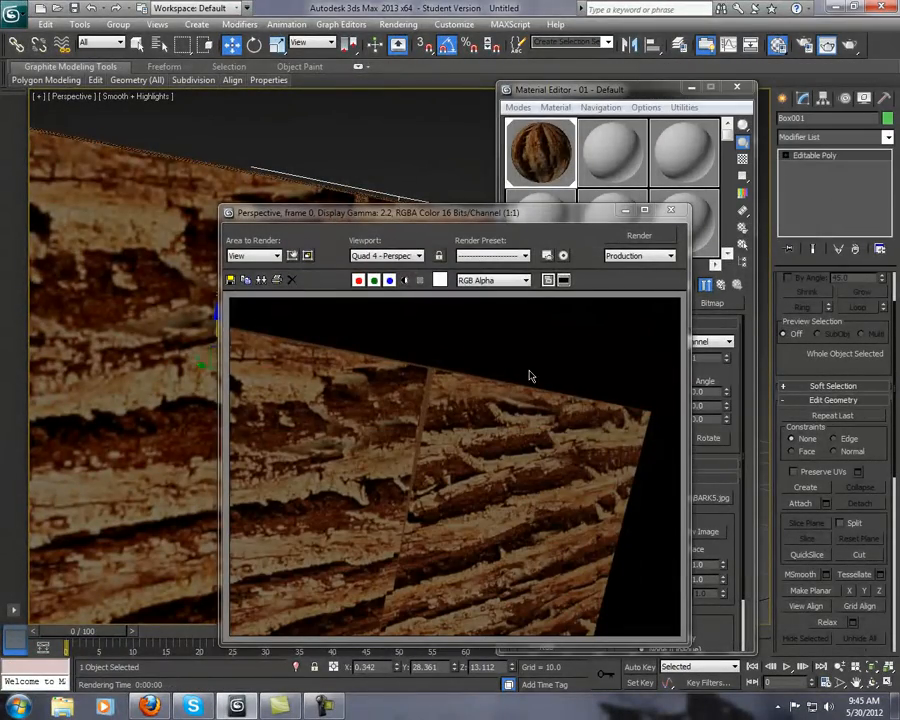
click(672, 211)
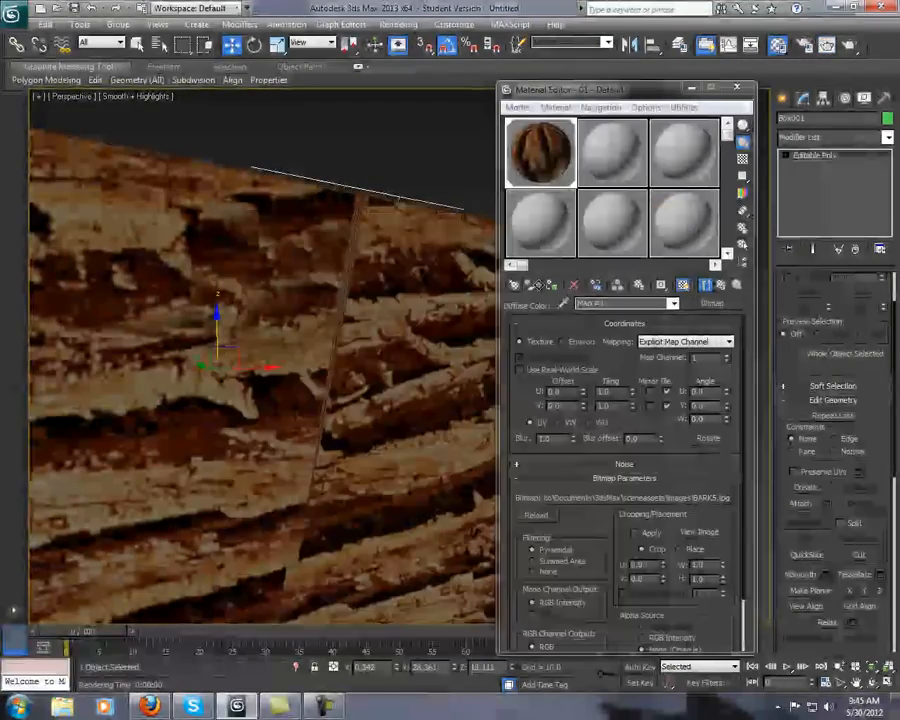
scroll(363, 277, up, 3)
key(shift+q)
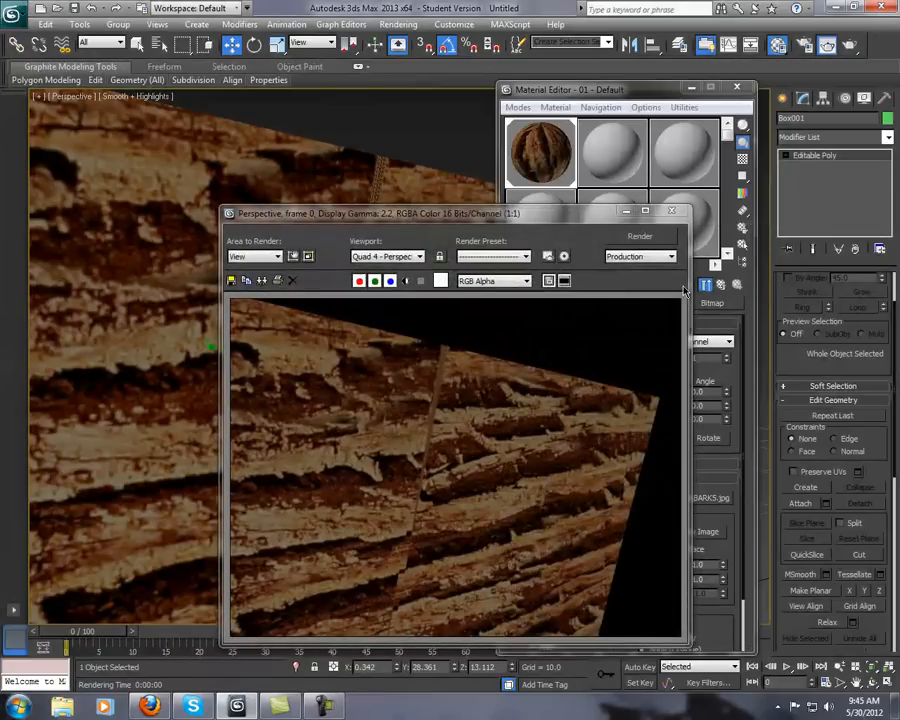
click(676, 214)
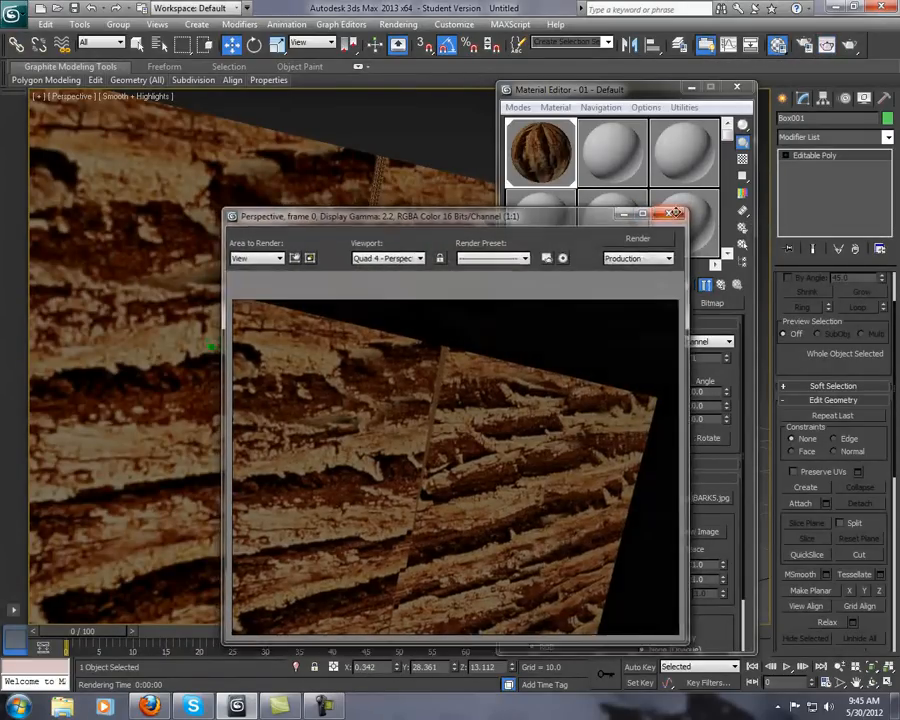
Examine the whole bark-textured box from a distance and deselect it
scroll(353, 258, down, 6)
click(353, 259)
scroll(393, 322, up, 5)
click(393, 322)
scroll(393, 320, down, 5)
click(422, 412)
middle_drag(422, 412, 338, 430)
click(430, 399)
click(300, 340)
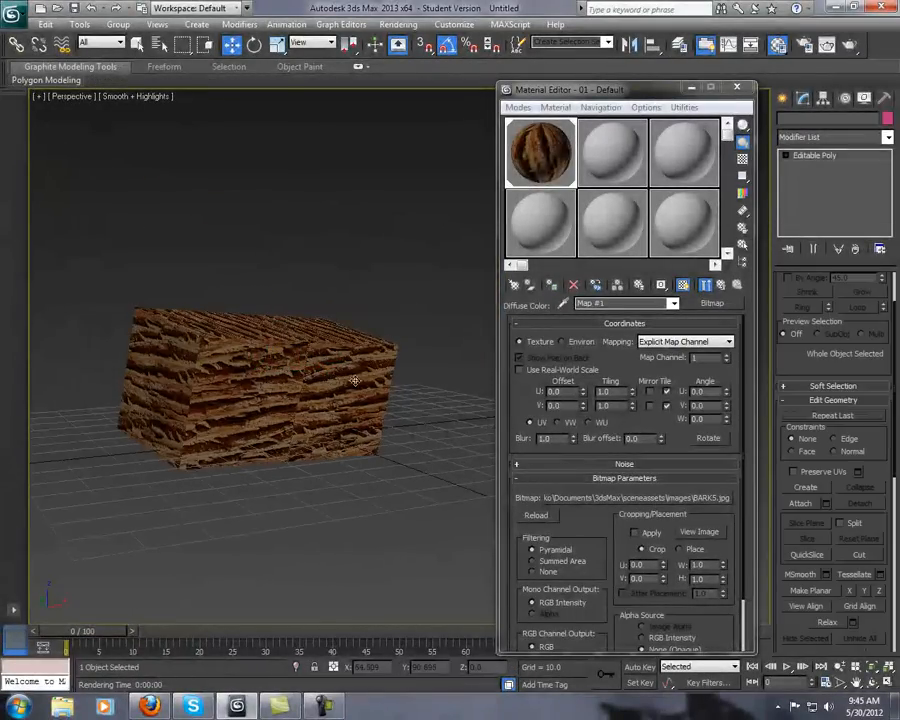
Close the Material Editor and try out the Rotate tool on the bark-textured box, returning to the Move tool
click(737, 89)
alt+middle_drag(300, 380, 320, 388)
key(e)
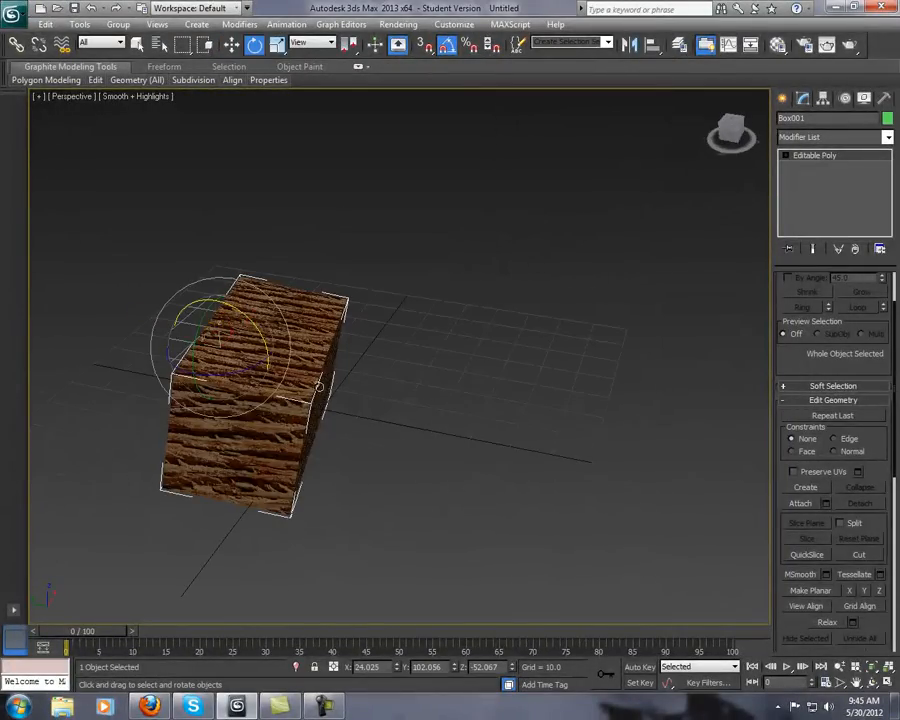
mouse_move(255, 327)
mouse_down()
mouse_move(242, 300)
mouse_move(295, 338)
mouse_move(240, 322)
mouse_up()
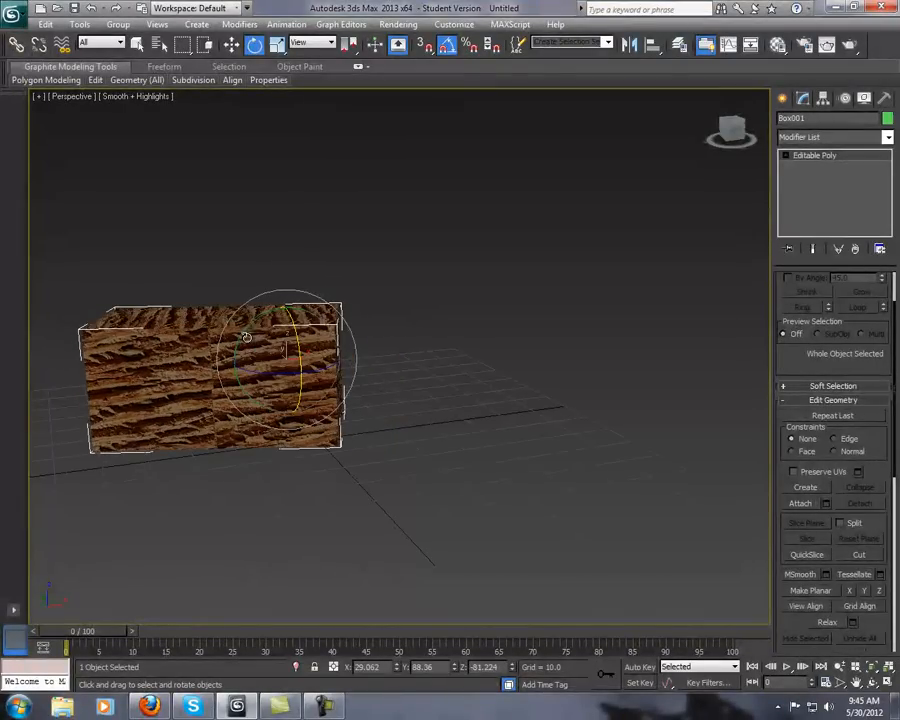
click(485, 370)
drag(289, 346, 381, 361)
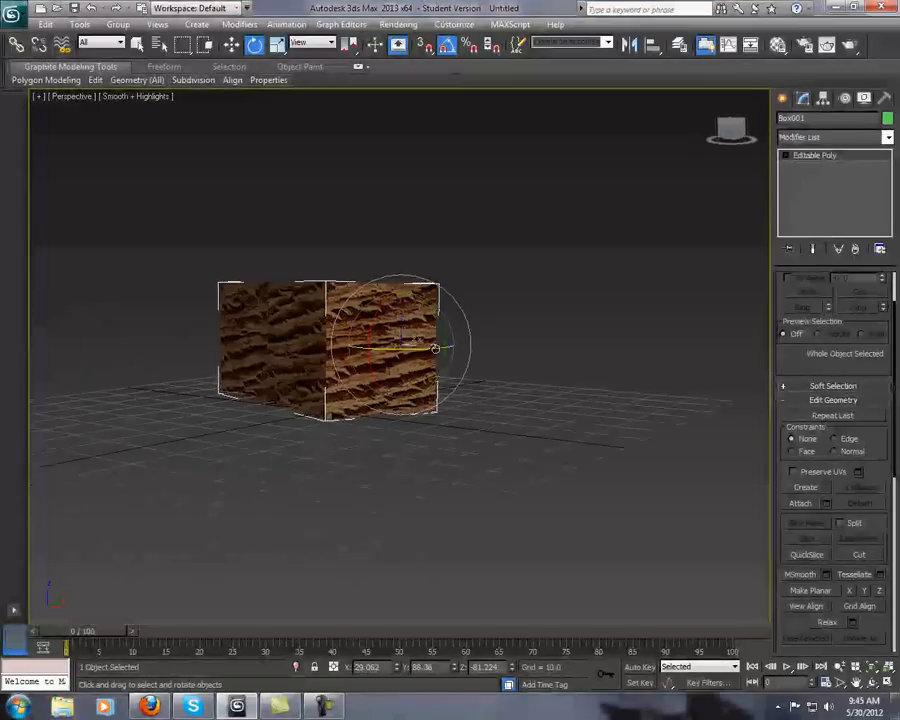
click(231, 45)
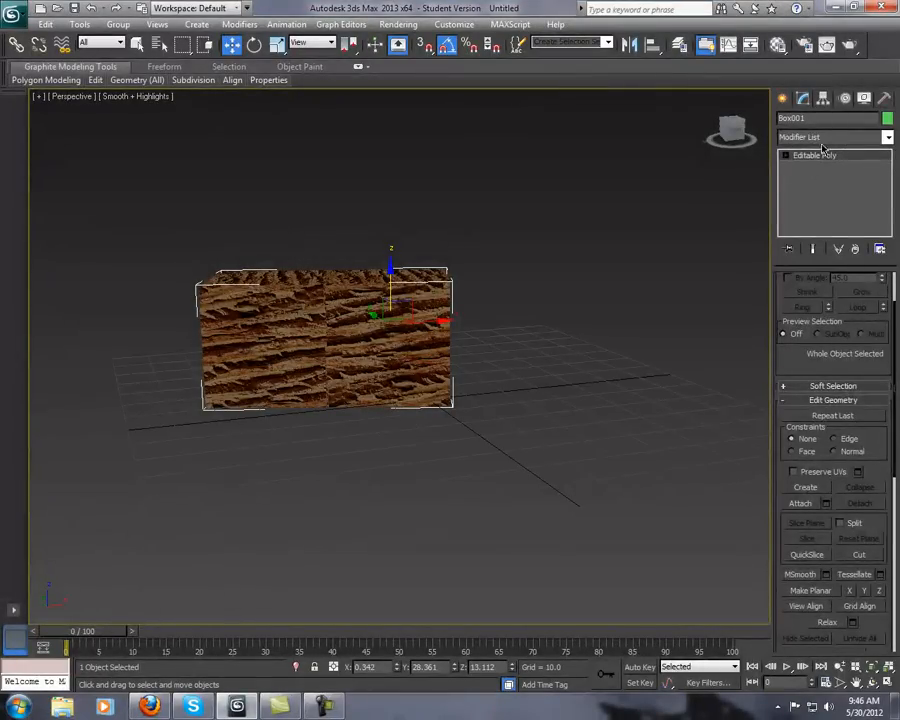
Apply a UVW Map modifier to the bark-textured box
click(826, 137)
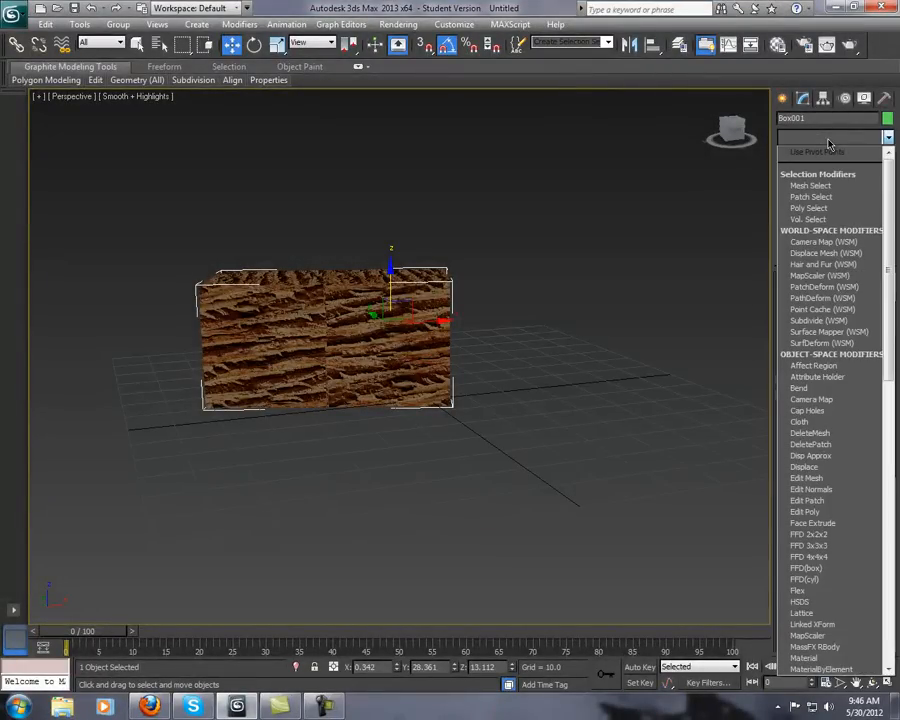
key(u)
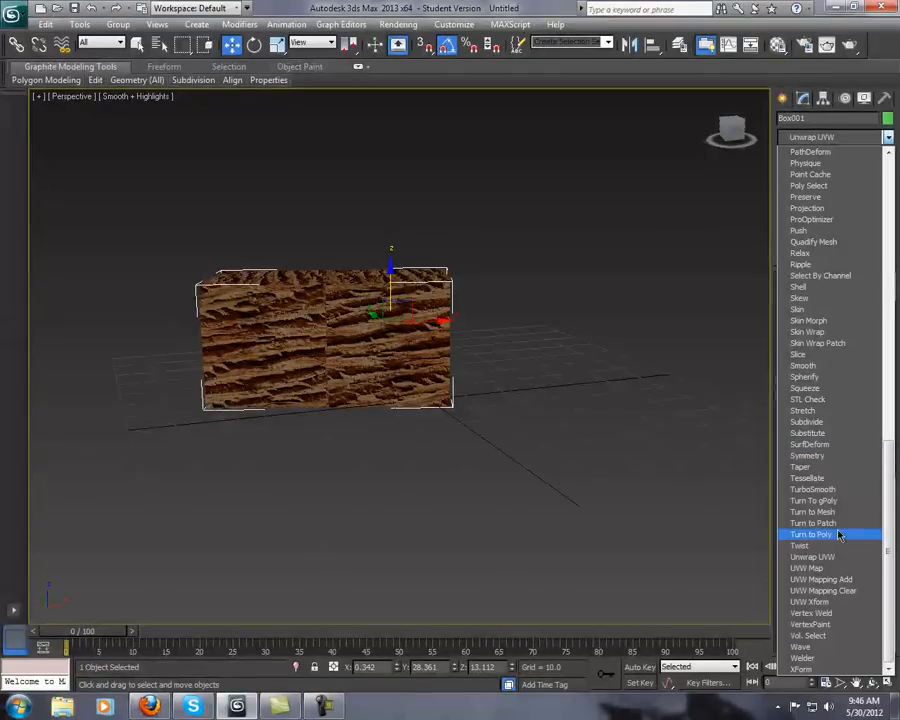
click(807, 568)
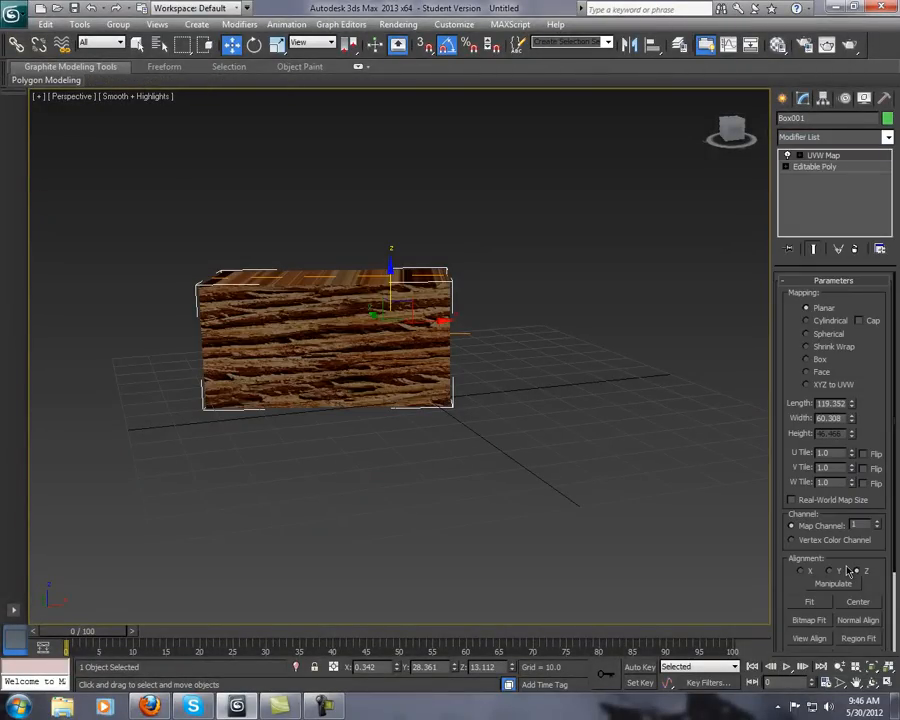
Examine how the planar mapping lays the bark texture over the box's top, ends and long sides
alt+middle_drag(404, 407, 528, 458)
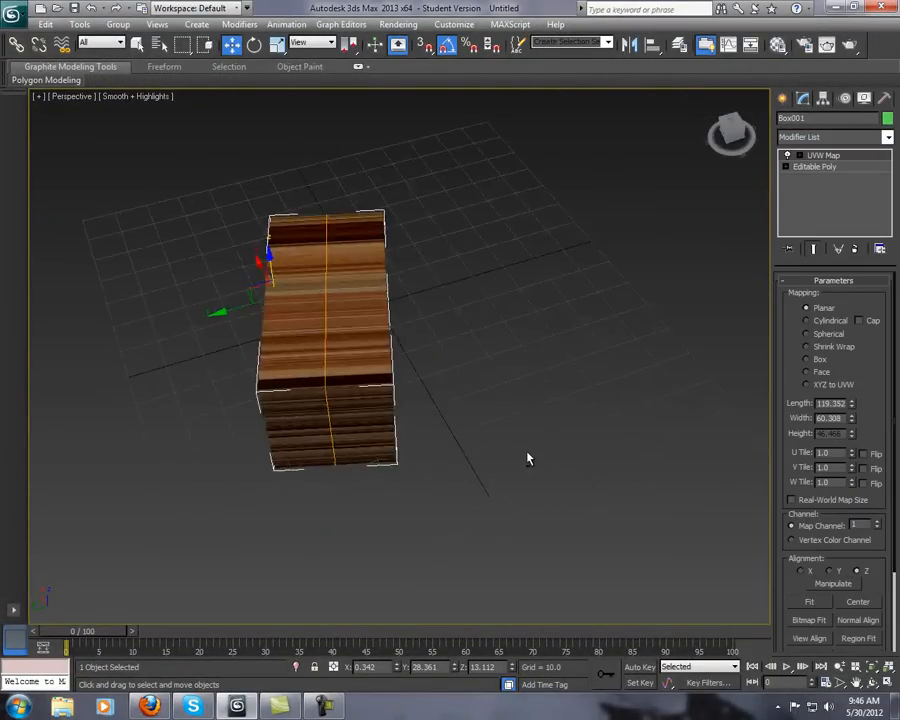
scroll(464, 466, up, 5)
alt+middle_drag(464, 466, 522, 416)
scroll(479, 444, down, 5)
alt+middle_drag(715, 372, 452, 415)
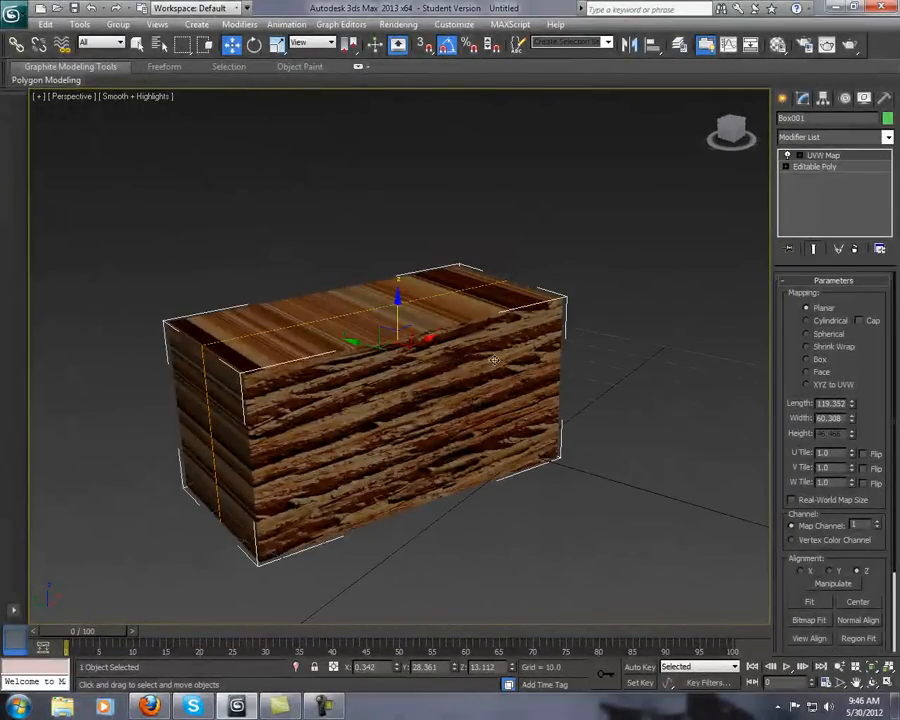
alt+middle_drag(499, 473, 593, 528)
scroll(517, 455, up, 4)
scroll(504, 508, down, 4)
alt+middle_drag(504, 508, 600, 420)
Try the Face, Shrink Wrap, Spherical and Cylindrical mapping types on the box
click(806, 371)
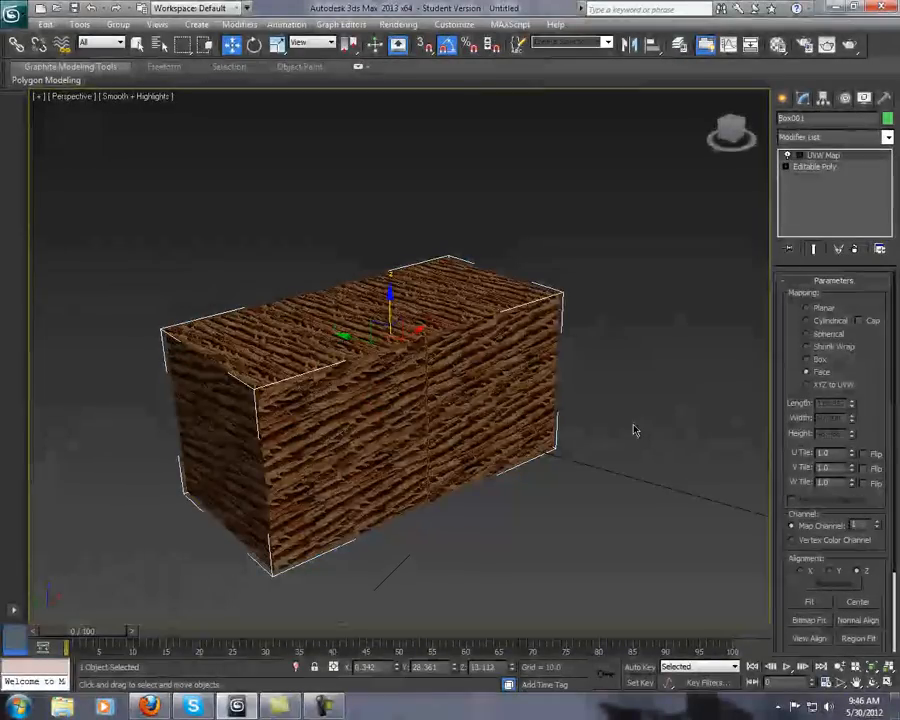
click(806, 347)
alt+middle_drag(622, 398, 510, 422)
click(821, 334)
click(809, 321)
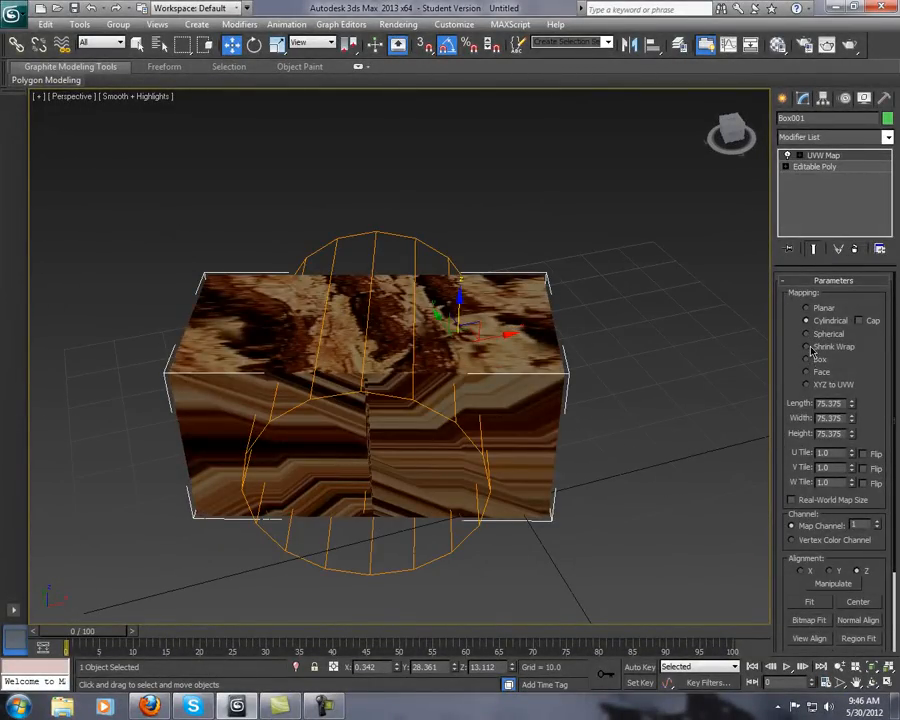
alt+middle_drag(599, 382, 663, 386)
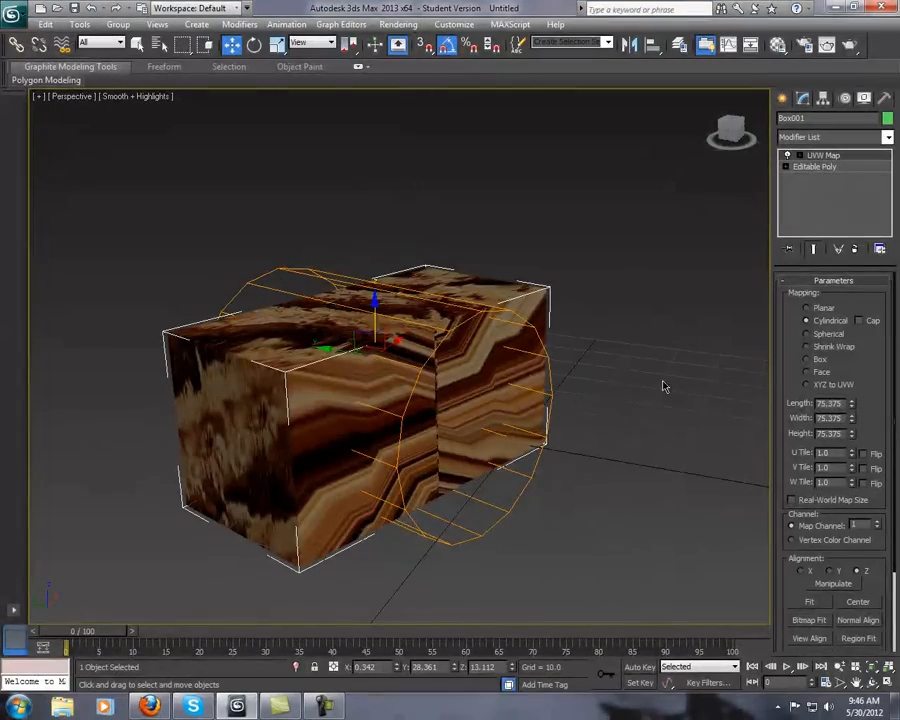
Set the box's UVW mapping type to Box and check the texture around it
click(807, 359)
alt+middle_drag(580, 390, 568, 446)
scroll(568, 446, down, 4)
drag(588, 480, 259, 267)
click(458, 438)
alt+middle_drag(458, 438, 442, 360)
click(552, 426)
Delete the textured box from the scene
click(487, 400)
key(Delete)
scroll(297, 253, down, 10)
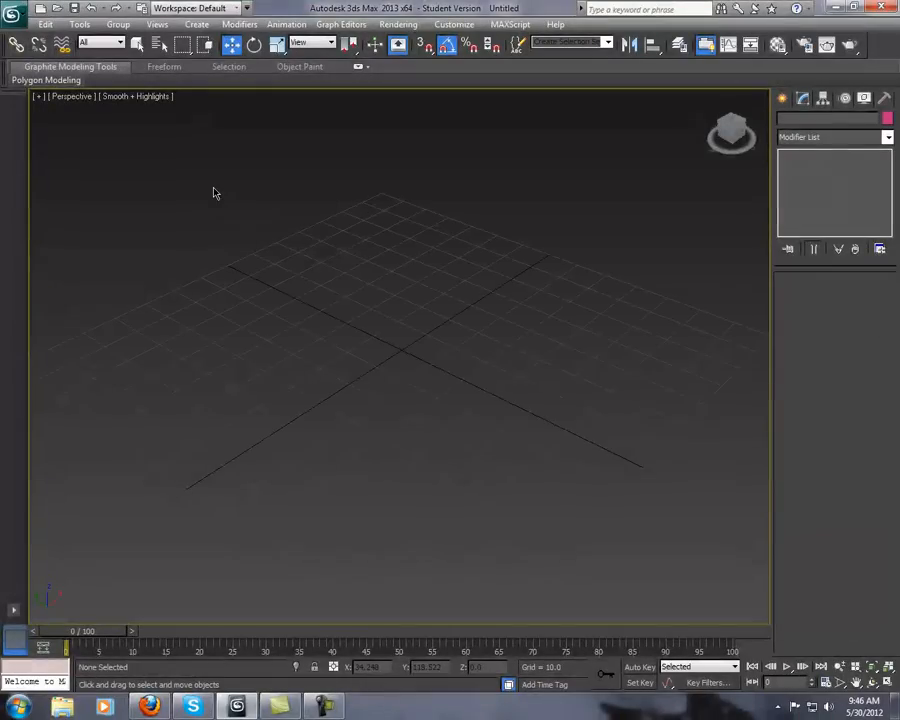
Open the recent scene tutorialsword.max without saving the current one, and switch the viewport layout to the single perspective view
click(11, 15)
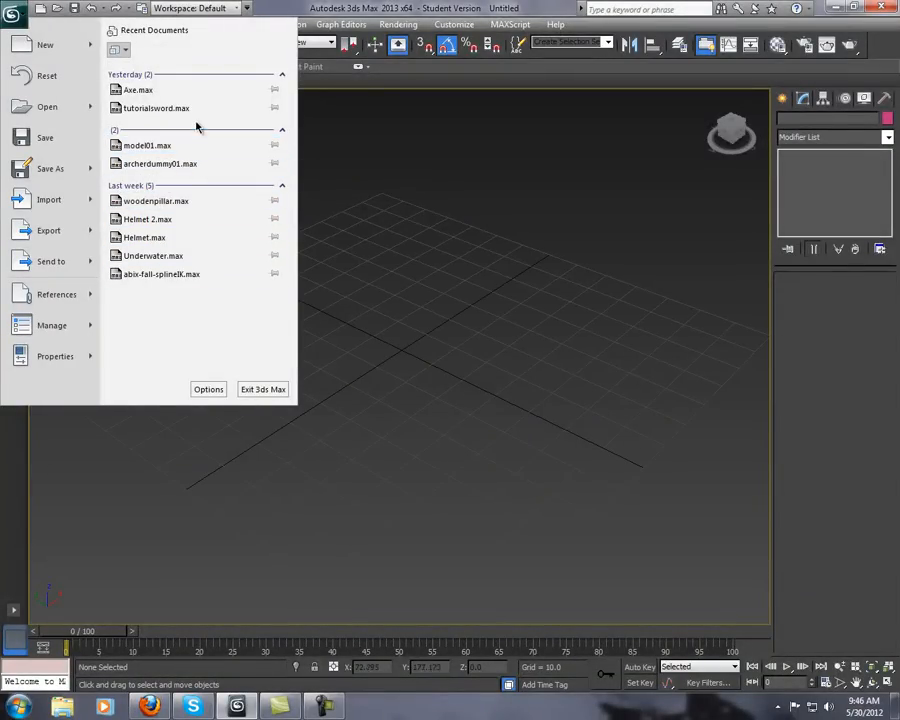
click(156, 108)
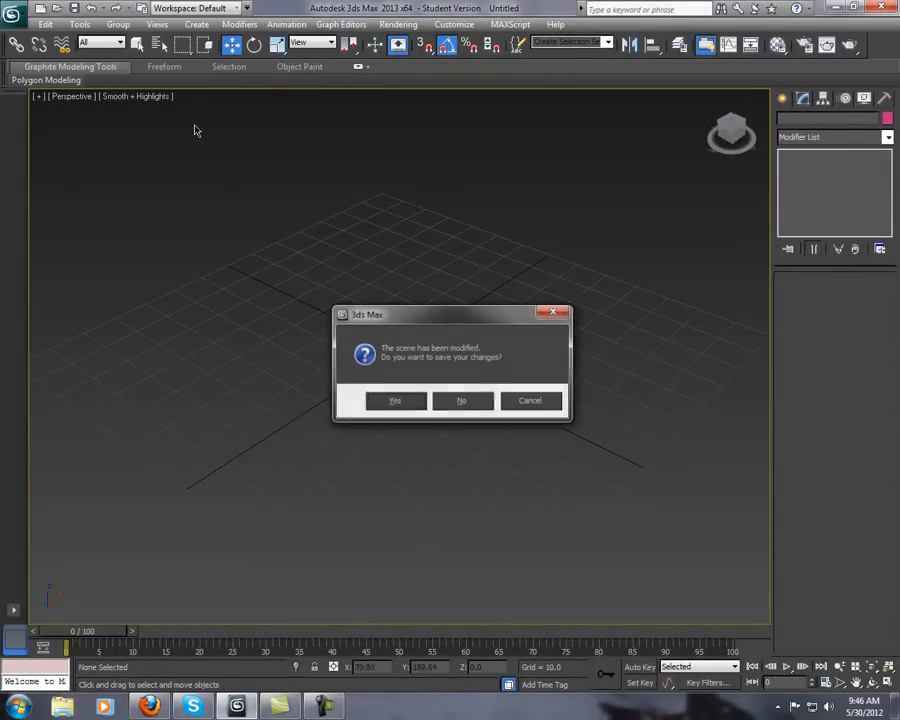
click(462, 400)
key(alt+w)
Select all four parts of the sword in the perspective view
alt+middle_drag(389, 386, 505, 470)
click(400, 386)
click(496, 424)
click(472, 458)
drag(281, 281, 495, 460)
right_click(421, 366)
click(562, 496)
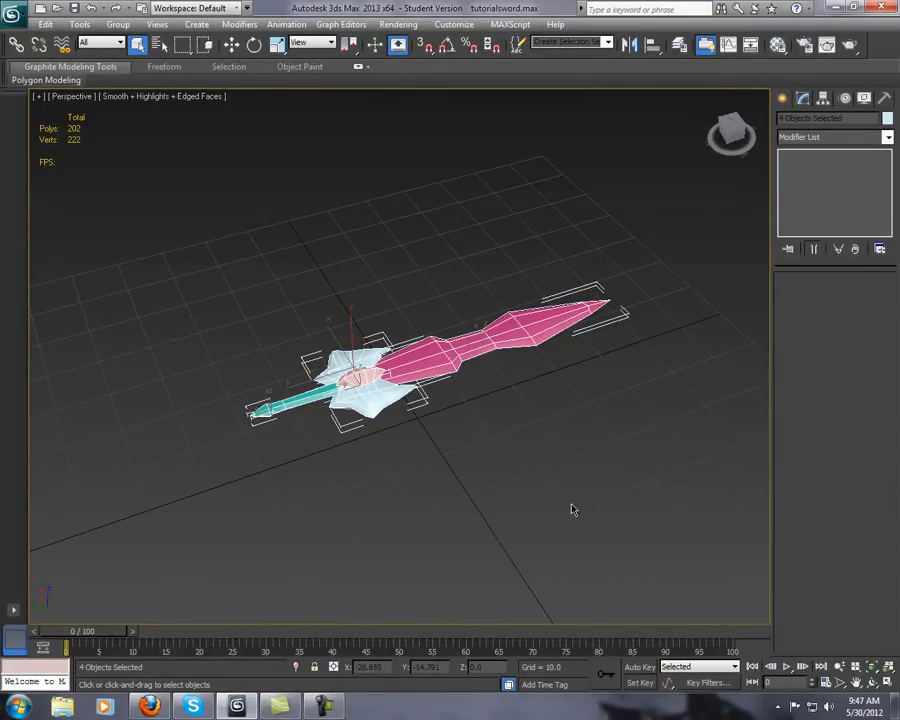
Select the sword's pink blade and apply an Unwrap UVW modifier to it
click(509, 342)
alt+middle_drag(552, 394, 428, 398)
scroll(428, 422, up, 3)
click(838, 137)
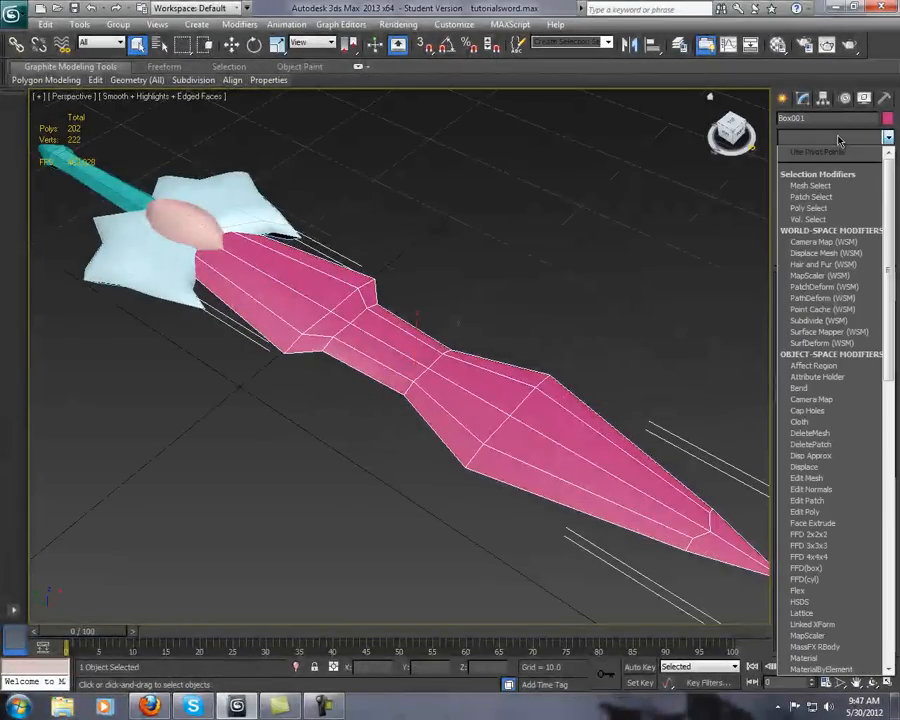
key(u)
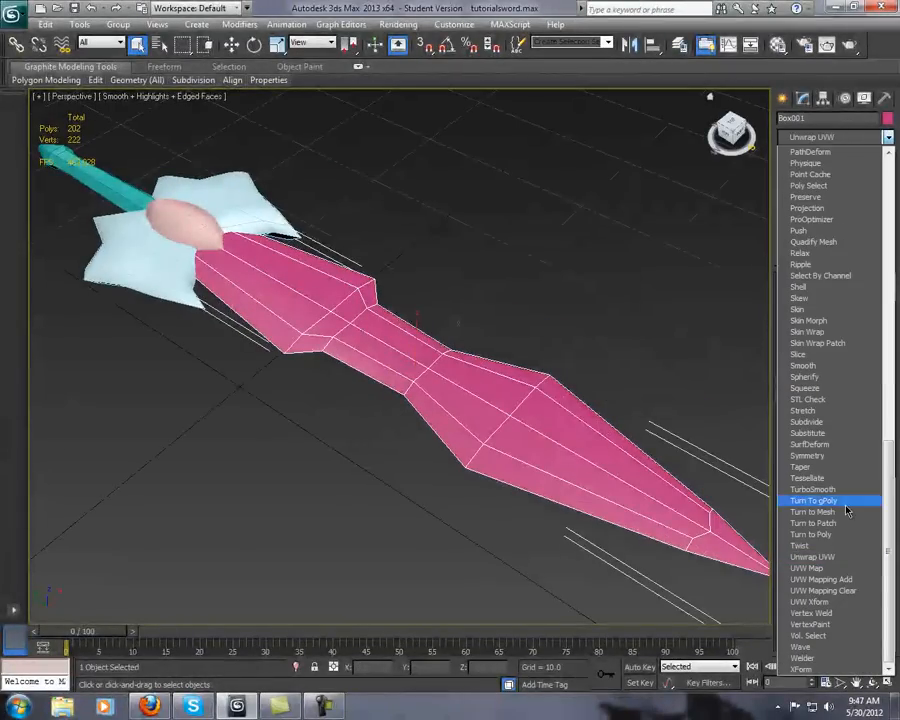
click(834, 558)
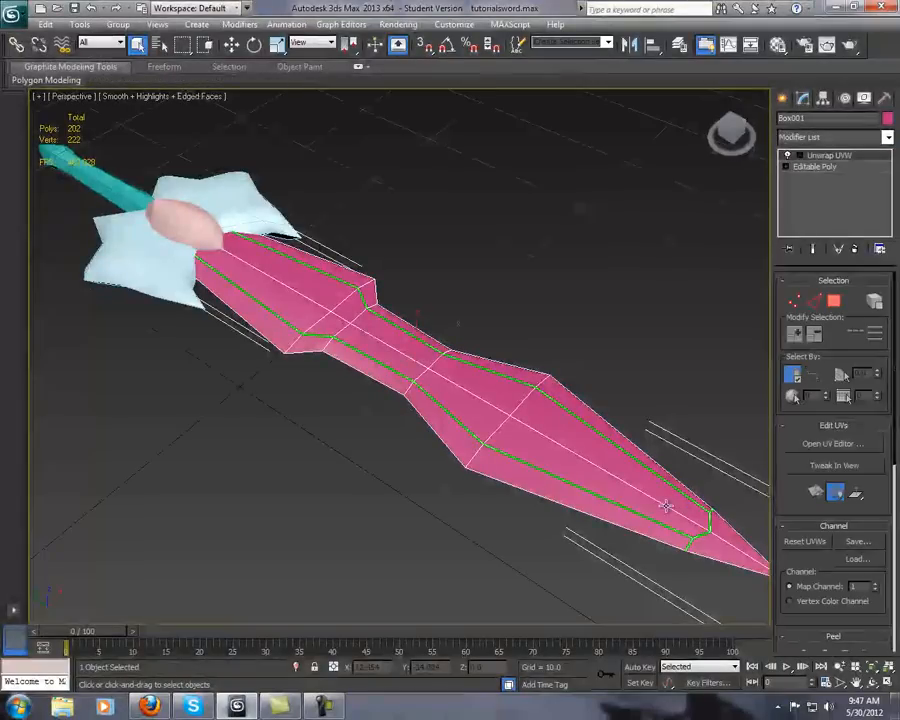
Open the UV Editor for the blade, look over its UV vertices, and move the editor window clear of the blade
middle_drag(679, 515, 666, 523)
click(822, 449)
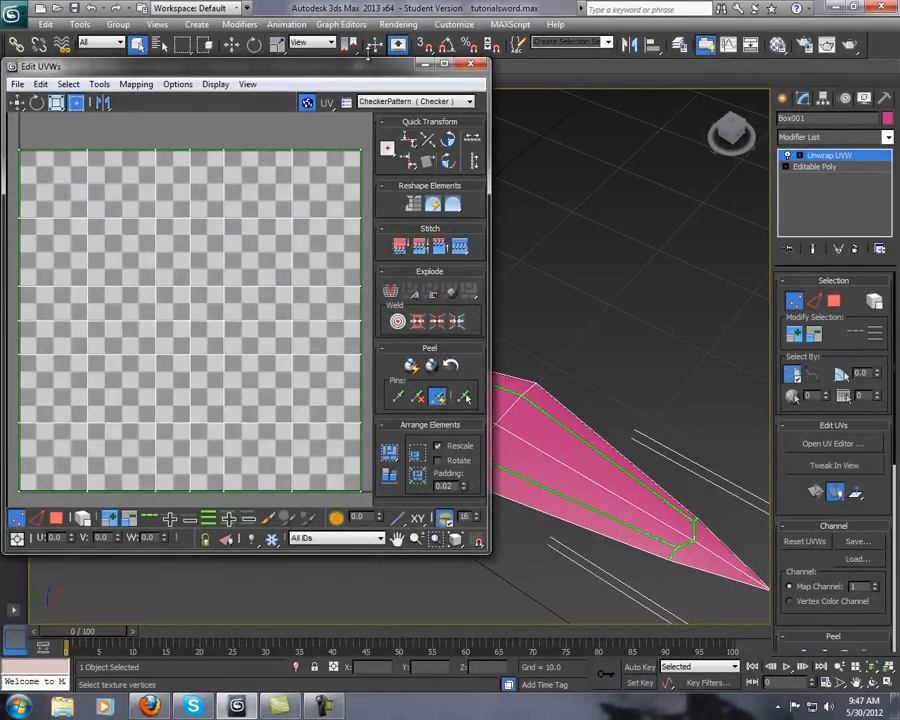
drag(371, 70, 490, 87)
scroll(388, 199, down, 3)
drag(213, 159, 500, 396)
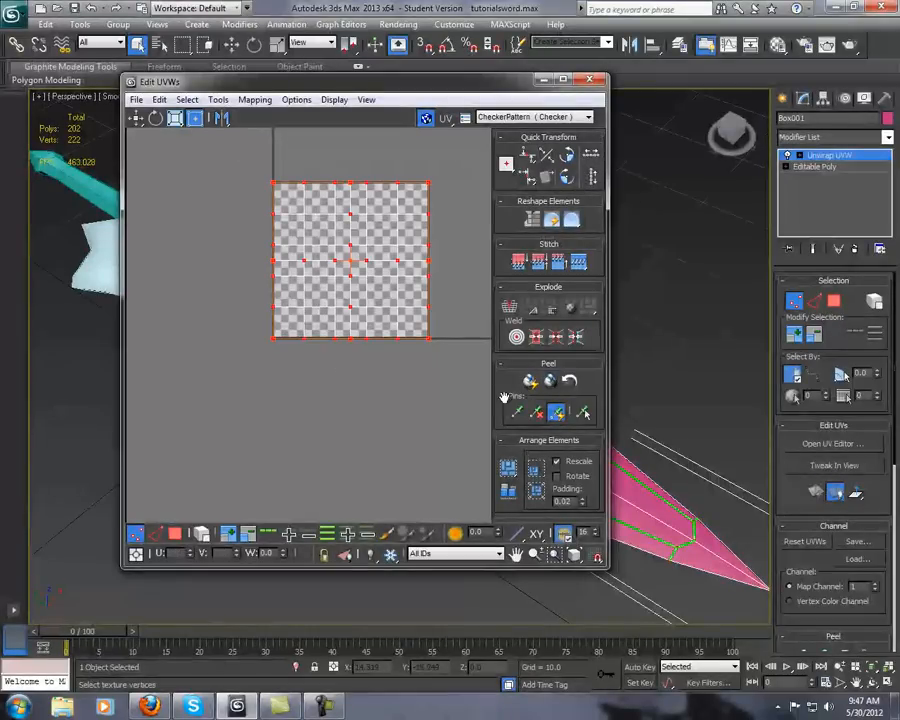
drag(340, 90, 639, 169)
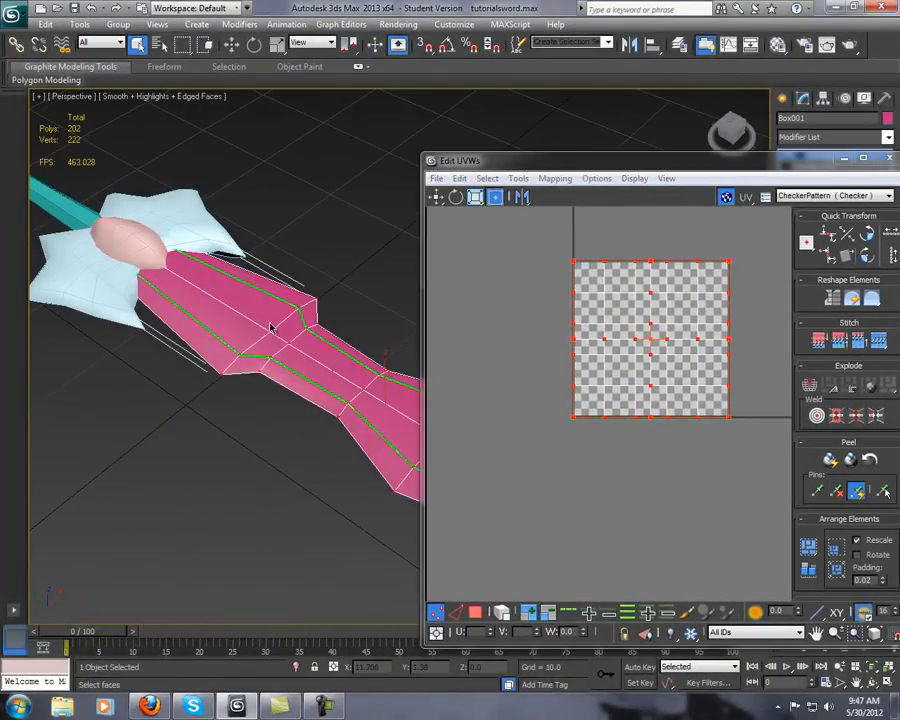
click(700, 325)
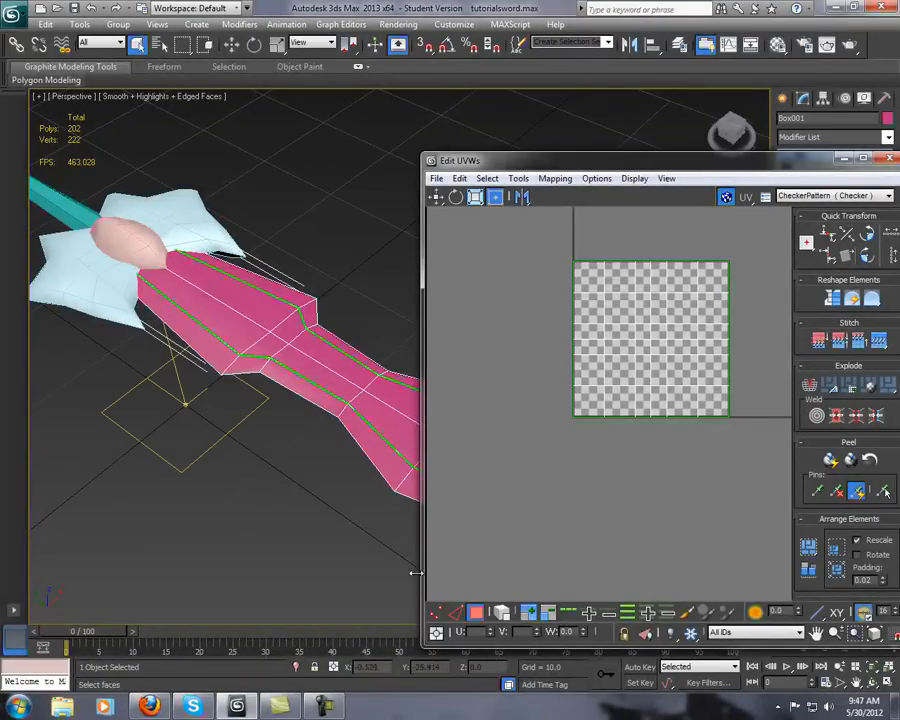
Switch the UV editor to polygon selection and minimize it to free the viewport
click(476, 614)
click(476, 613)
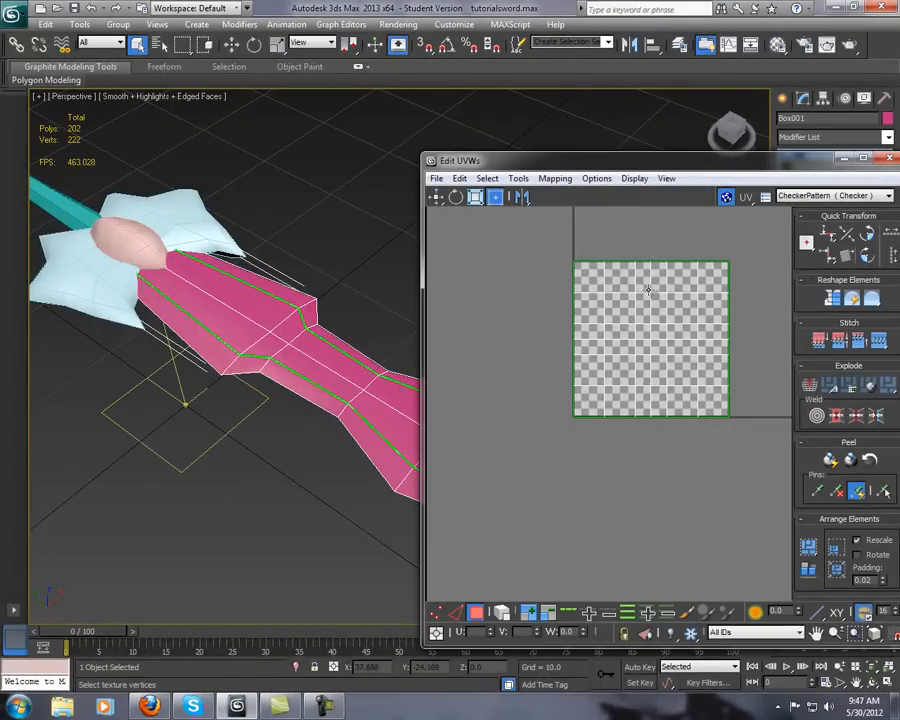
drag(693, 161, 477, 220)
click(627, 219)
Select the upper faces of the blade in the viewport with a region selection
alt+middle_drag(438, 397, 379, 375)
drag(390, 378, 526, 540)
alt+middle_drag(352, 476, 390, 388)
alt+middle_drag(347, 303, 435, 388)
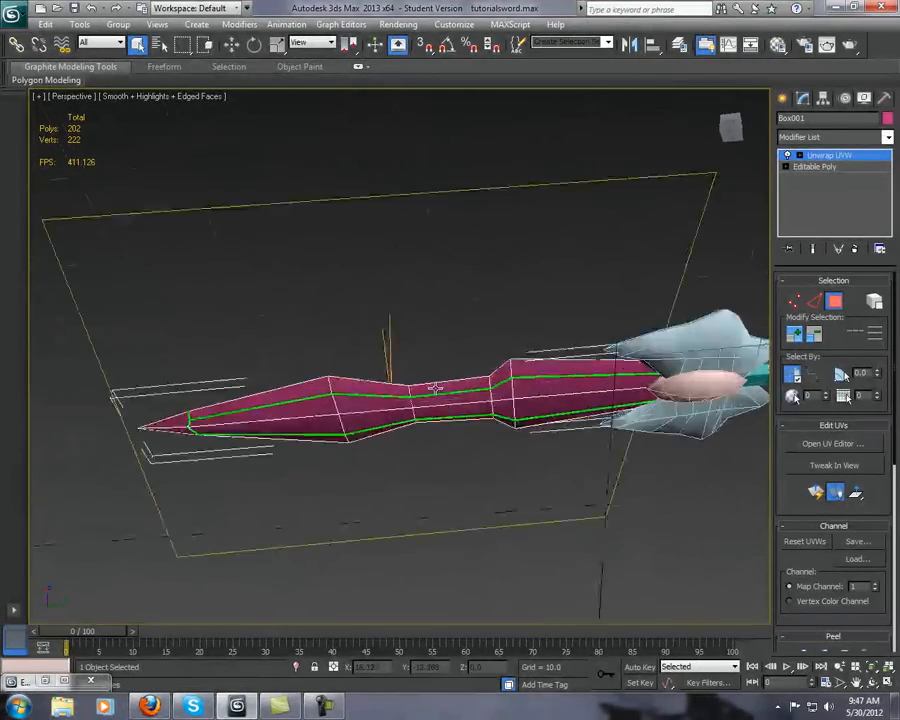
Check the blade's underside and edges and remove stray faces so that only the upper faces are selected
scroll(435, 388, up, 2)
click(474, 403)
scroll(502, 448, up, 3)
middle_drag(500, 460, 478, 374)
alt+click(481, 378)
alt+middle_drag(395, 369, 504, 484)
scroll(504, 484, down, 4)
alt+middle_drag(509, 434, 460, 468)
scroll(460, 468, down, 2)
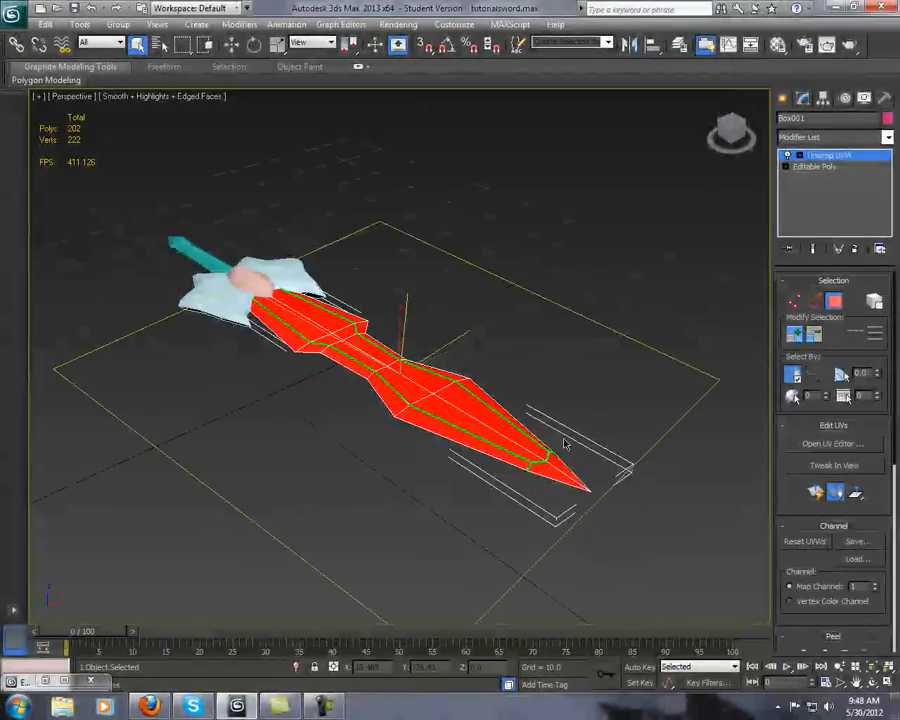
scroll(565, 440, down, 3)
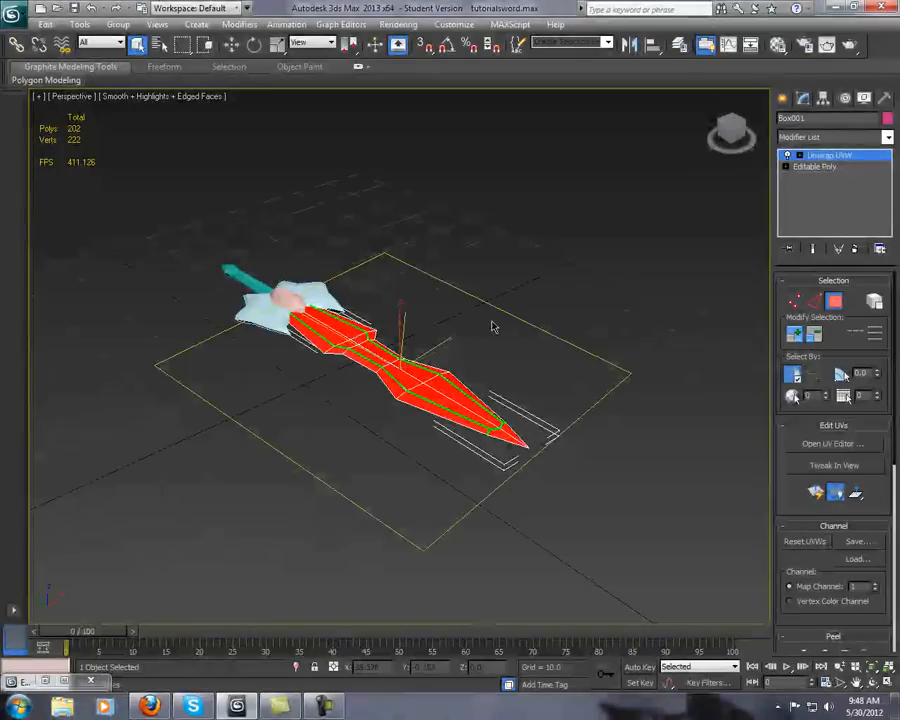
Compare the X and Y alignments of the quick planar map for the selected blade faces and settle on Z
click(857, 496)
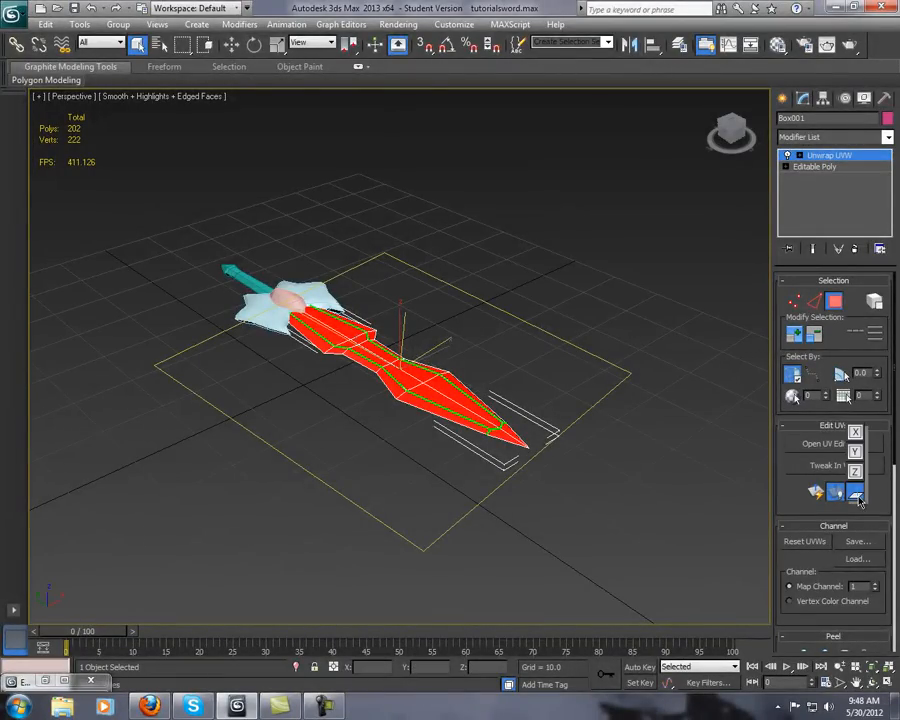
drag(857, 496, 855, 470)
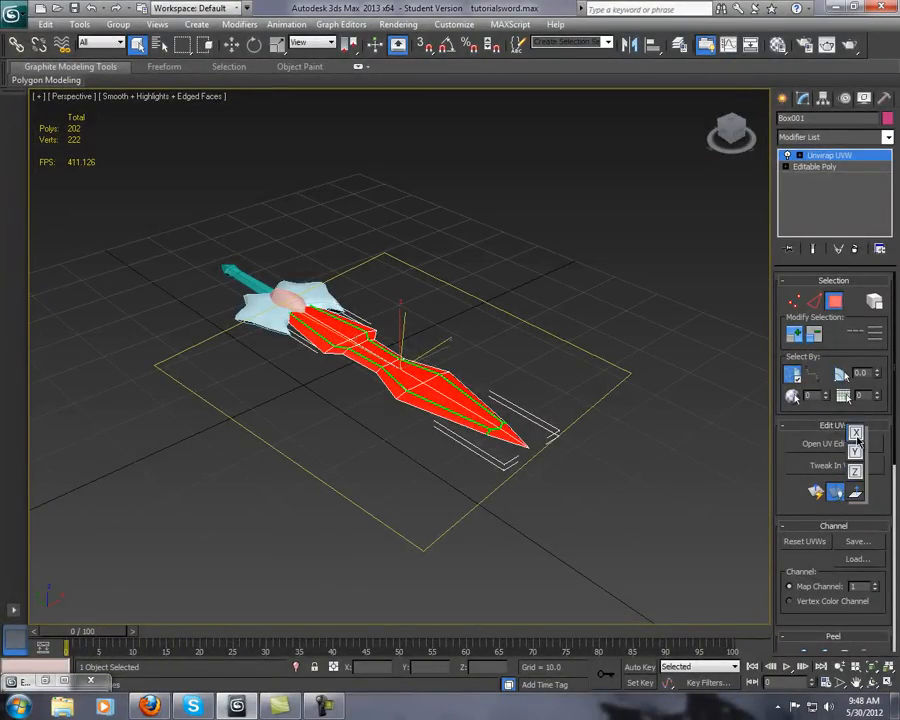
drag(857, 437, 857, 437)
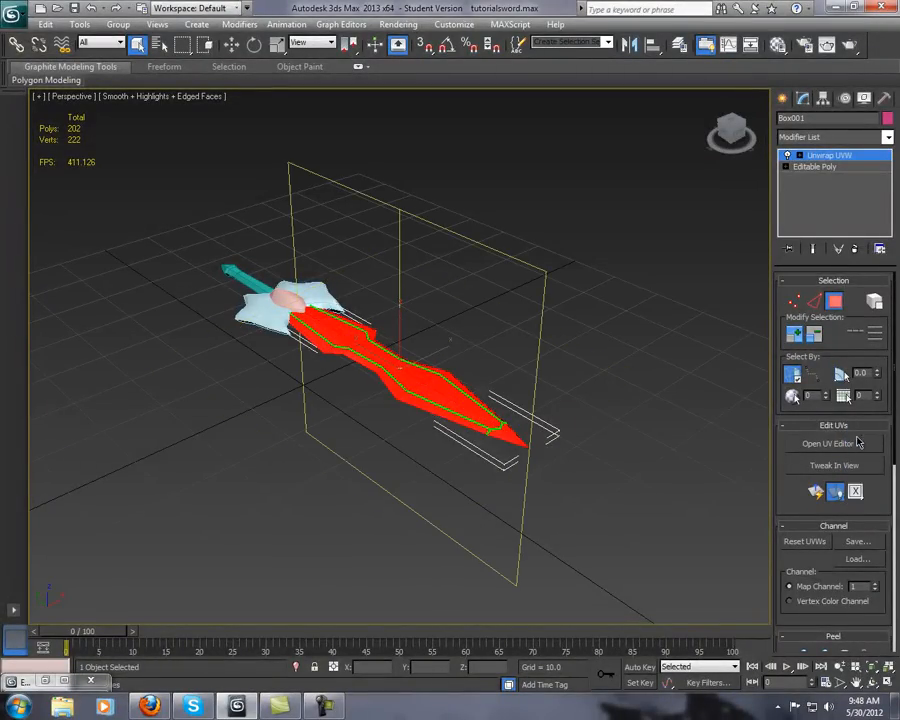
click(857, 494)
drag(857, 513, 856, 512)
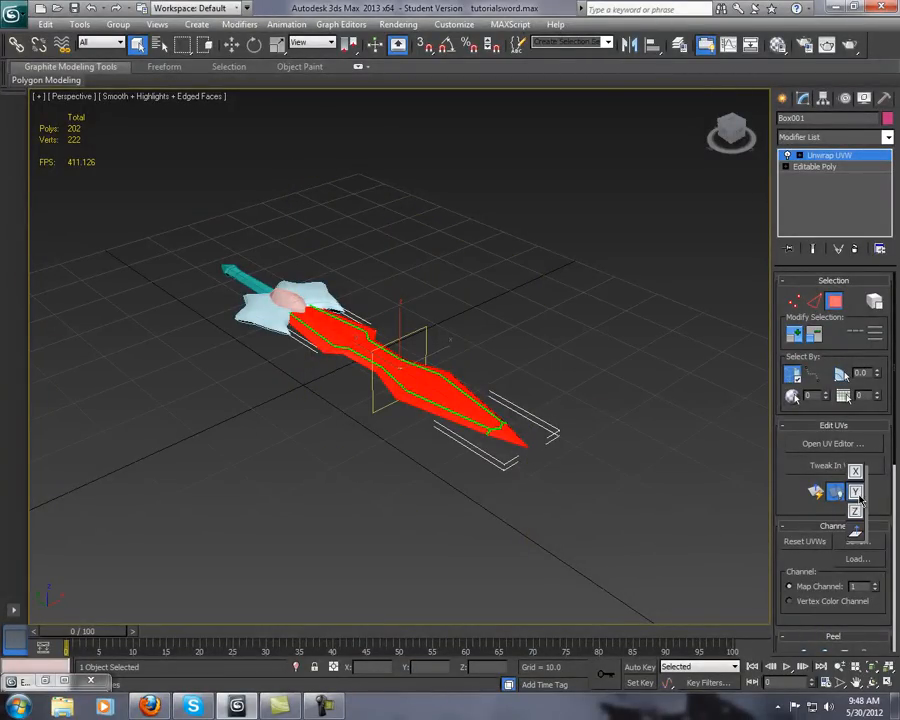
click(856, 513)
alt+middle_drag(560, 360, 625, 410)
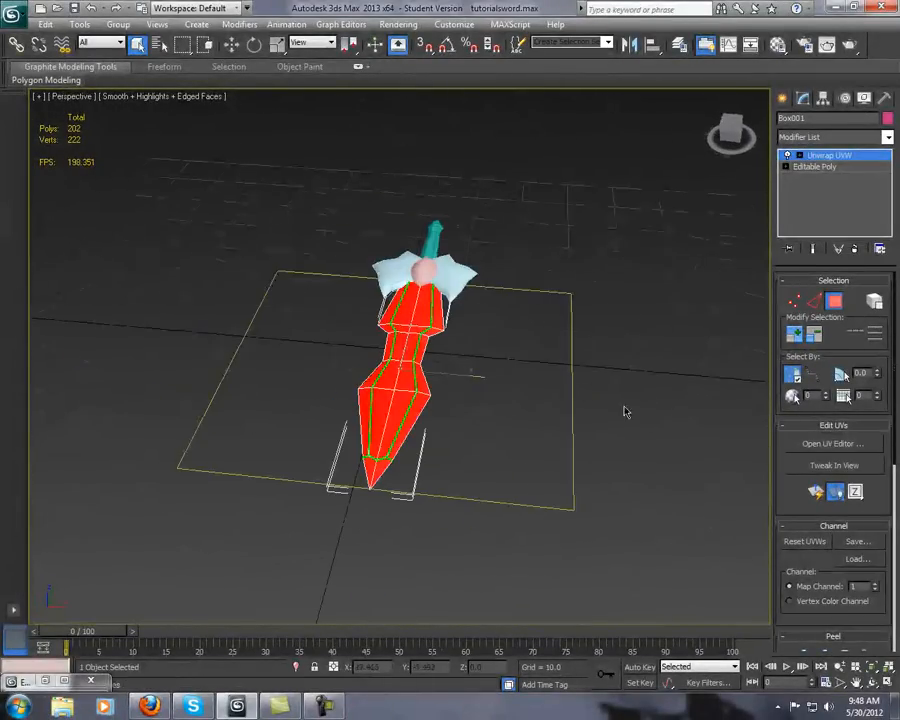
Apply the quick planar map to the selected blade faces, restore the UV editor and inspect the blade's UV layout
click(816, 491)
click(46, 680)
scroll(406, 402, up, 4)
middle_drag(470, 363, 379, 407)
scroll(376, 406, down, 3)
scroll(425, 397, up, 2)
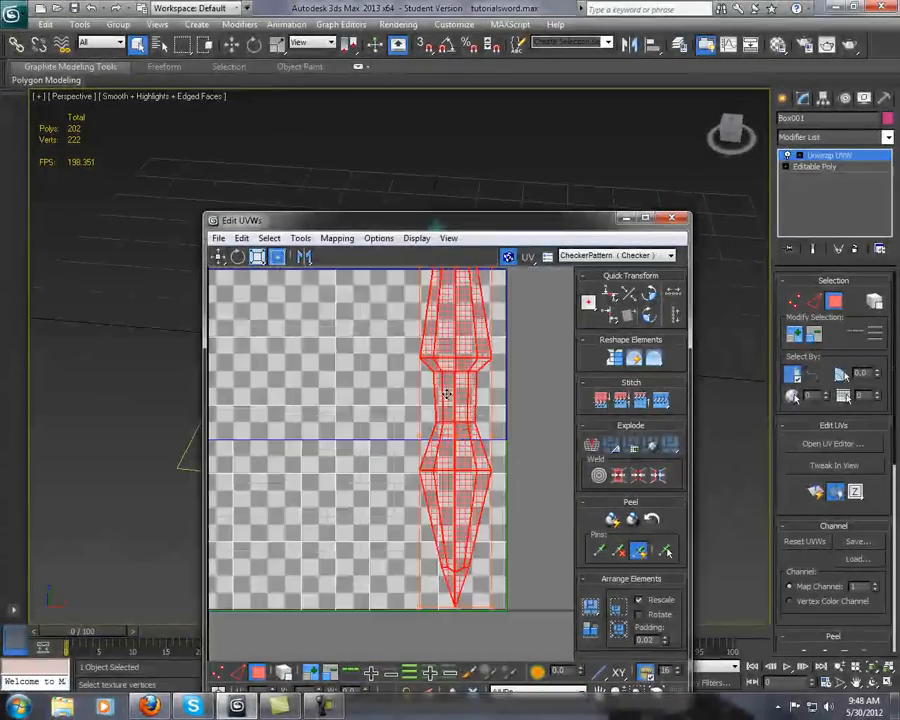
scroll(447, 394, down, 4)
click(487, 405)
scroll(480, 405, up, 3)
scroll(472, 404, down, 2)
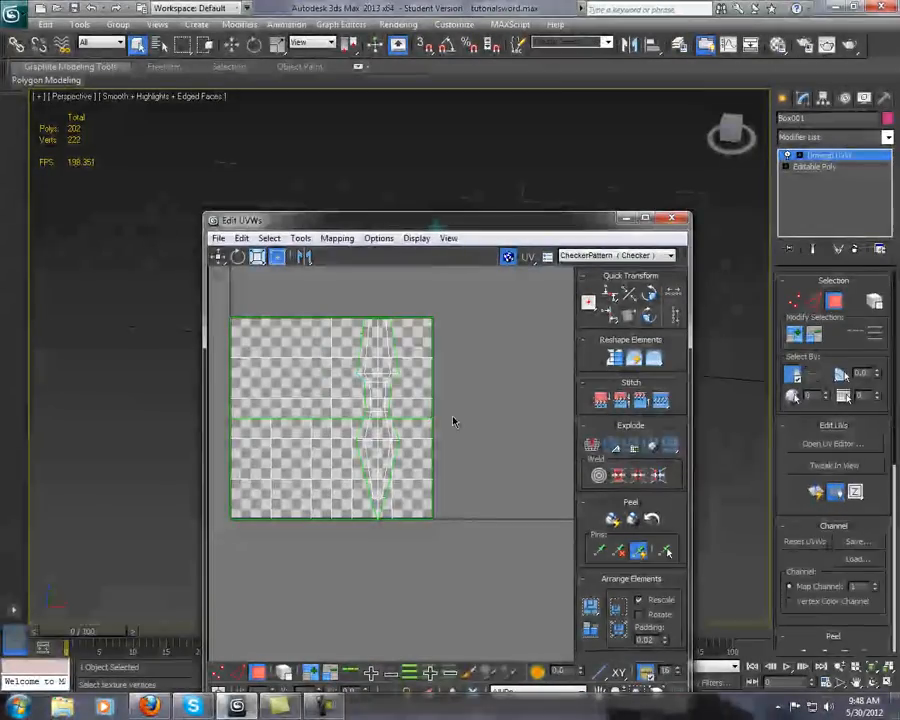
Select the faces on the opposite side of the blade in the viewport with a region selection
click(623, 222)
alt+middle_drag(415, 390, 262, 254)
drag(300, 264, 506, 514)
alt+middle_drag(413, 480, 518, 580)
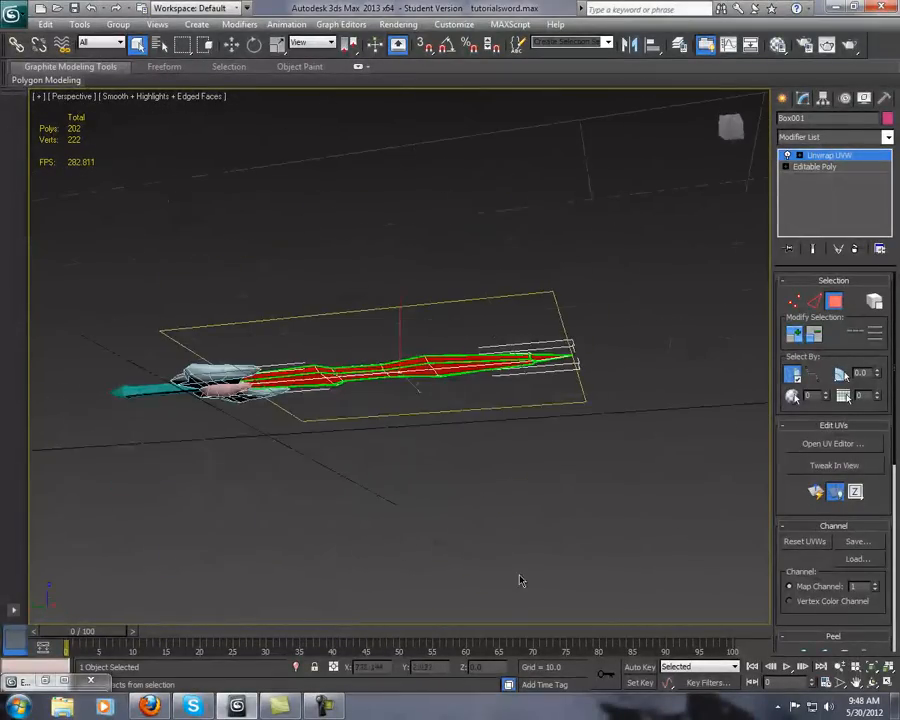
Reopen the UV editor and apply the quick planar map to the newly selected blade faces
click(833, 443)
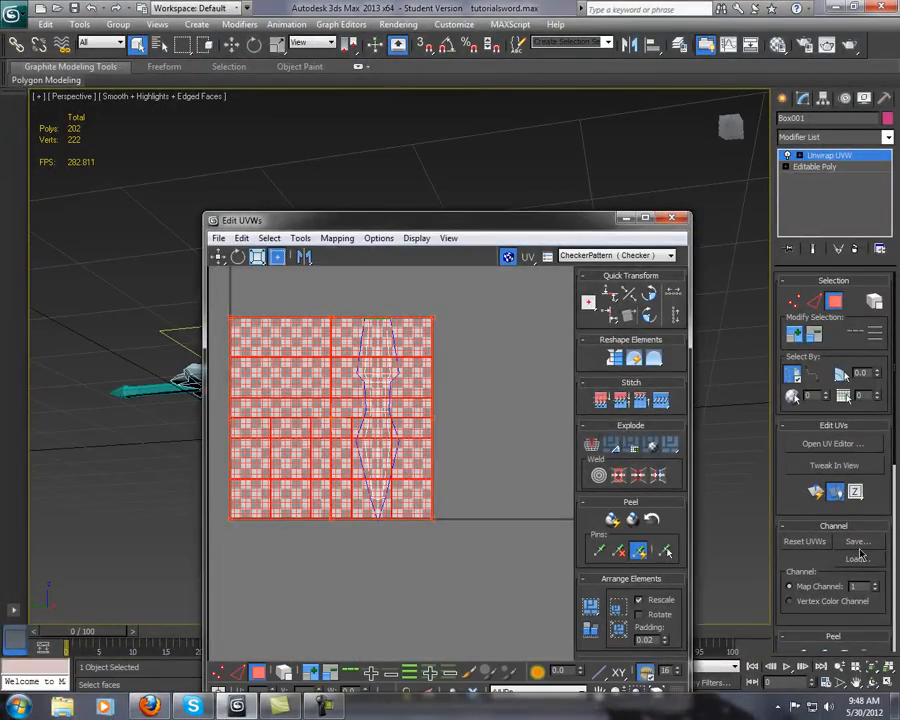
click(815, 494)
scroll(387, 440, up, 4)
middle_drag(452, 311, 515, 353)
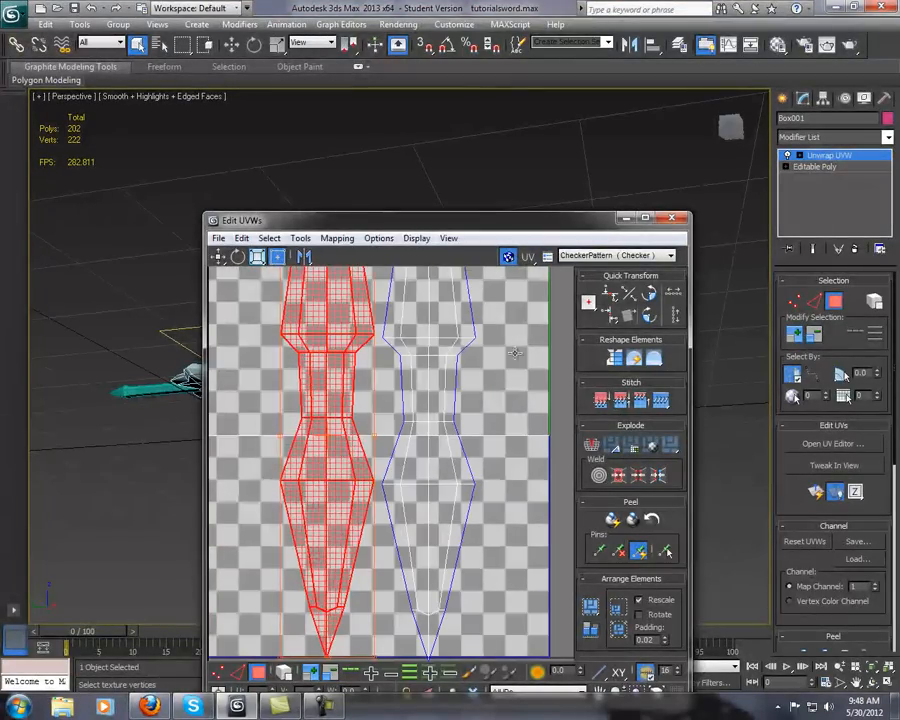
Maximize the UV editor, move the selected blade island exactly over the other blade island and clear the selection
click(651, 220)
scroll(422, 268, down, 2)
drag(422, 268, 504, 267)
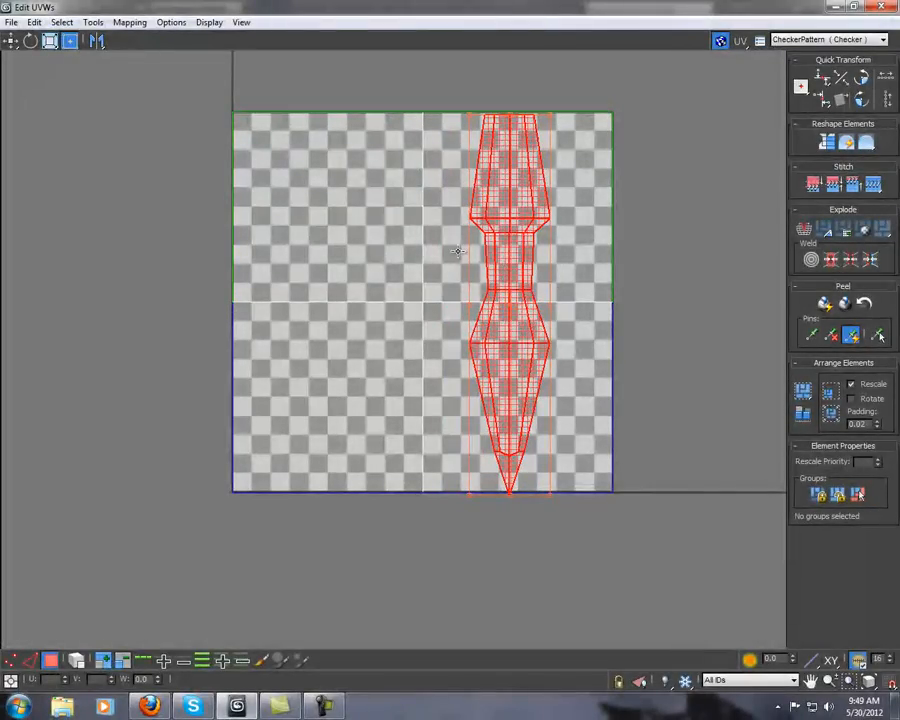
click(585, 263)
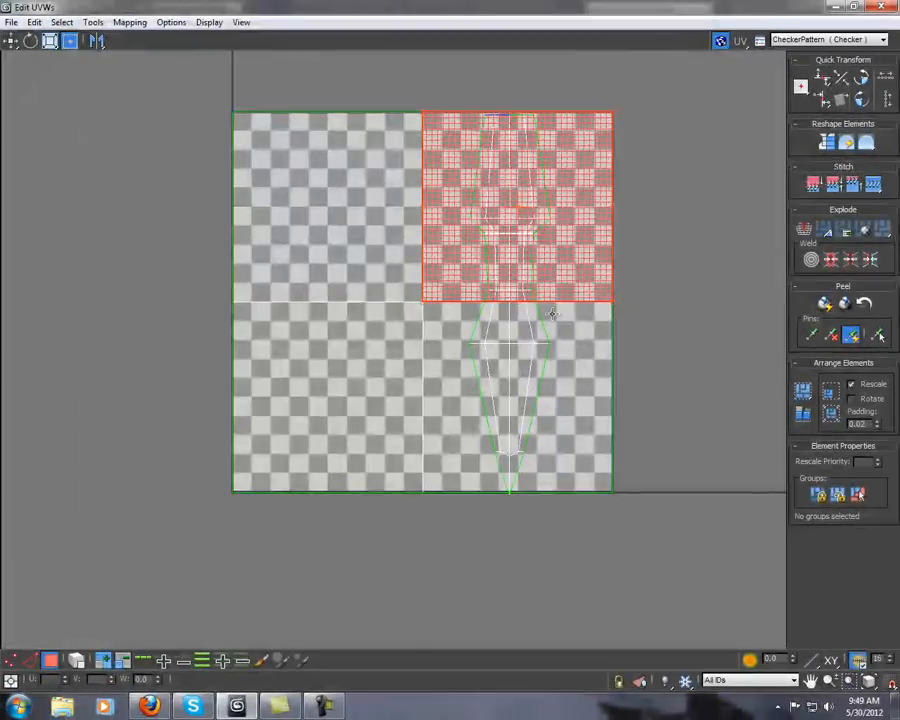
click(601, 330)
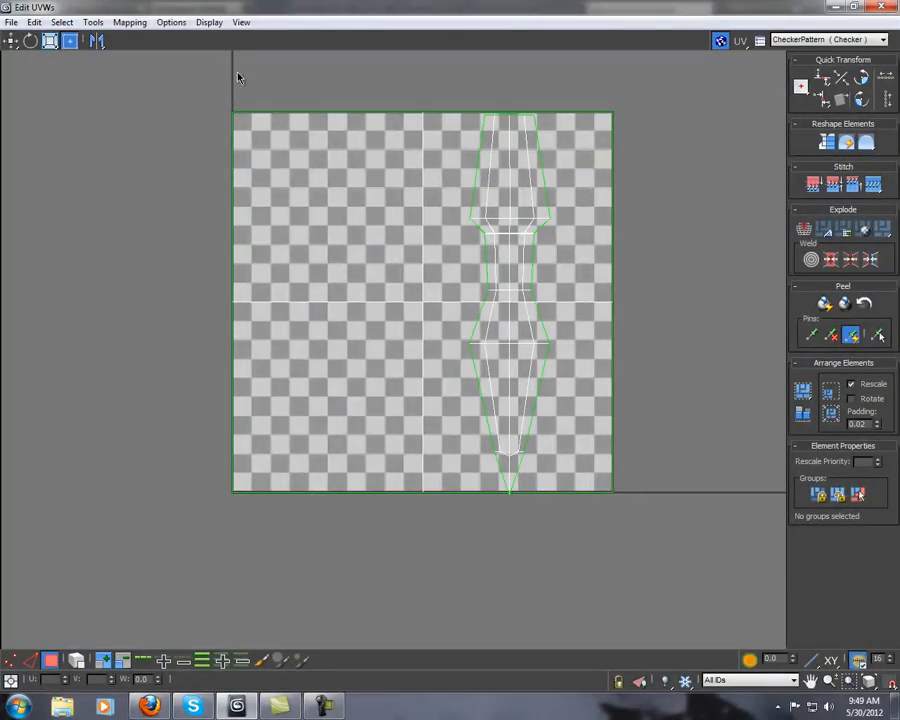
Select all UVs and scale them down slightly so that they sit just inside the texture square
key(ctrl+a)
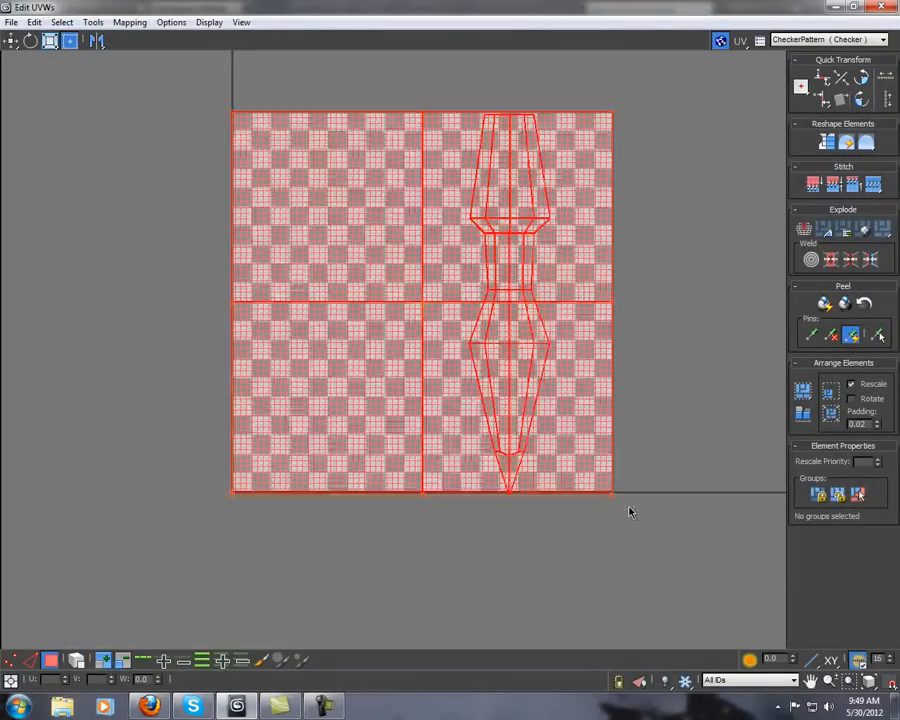
click(50, 42)
drag(352, 208, 392, 210)
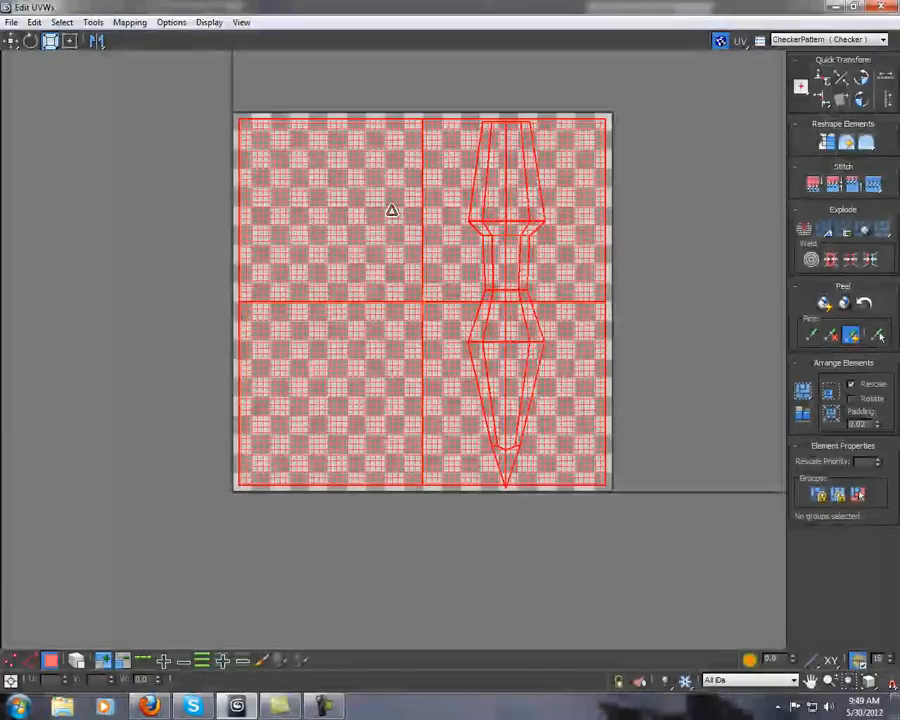
click(681, 278)
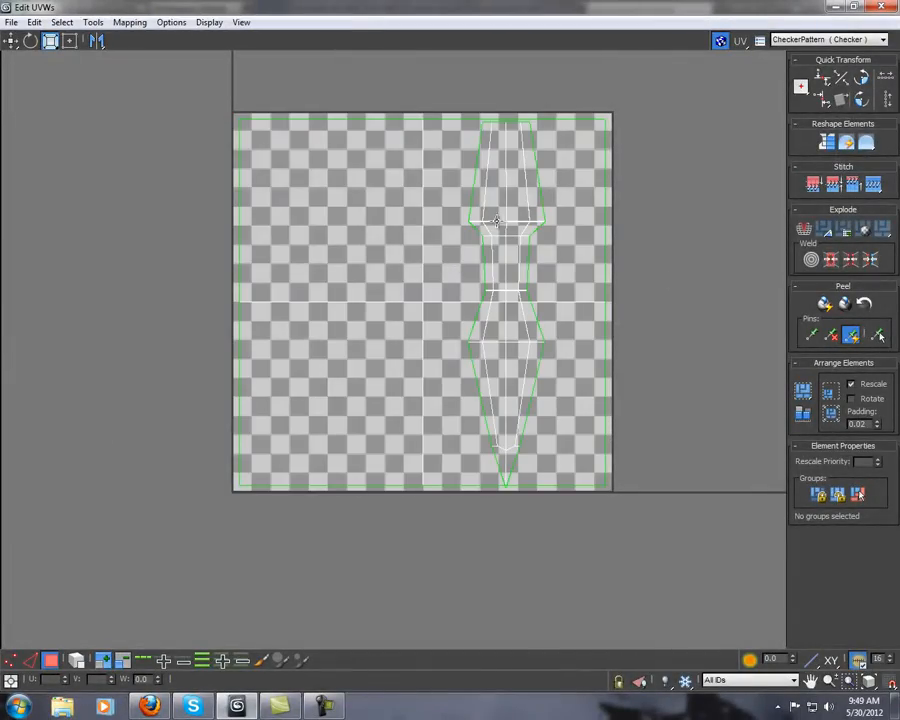
Render the UVW template at 1024 × 1024 and bring the rendered map window into view over the viewport
click(93, 22)
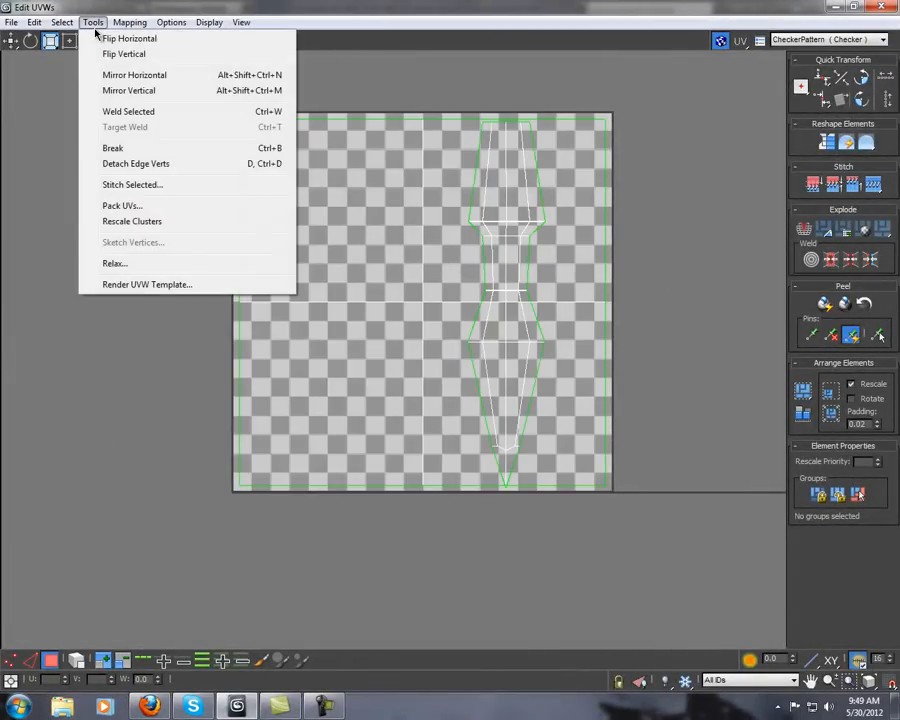
click(171, 288)
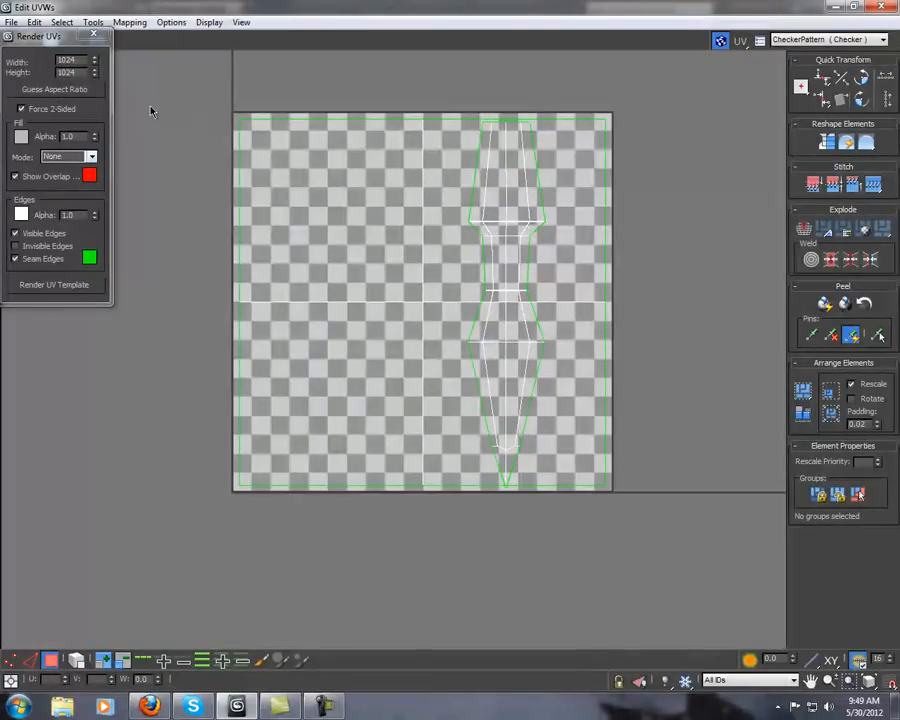
double_click(64, 61)
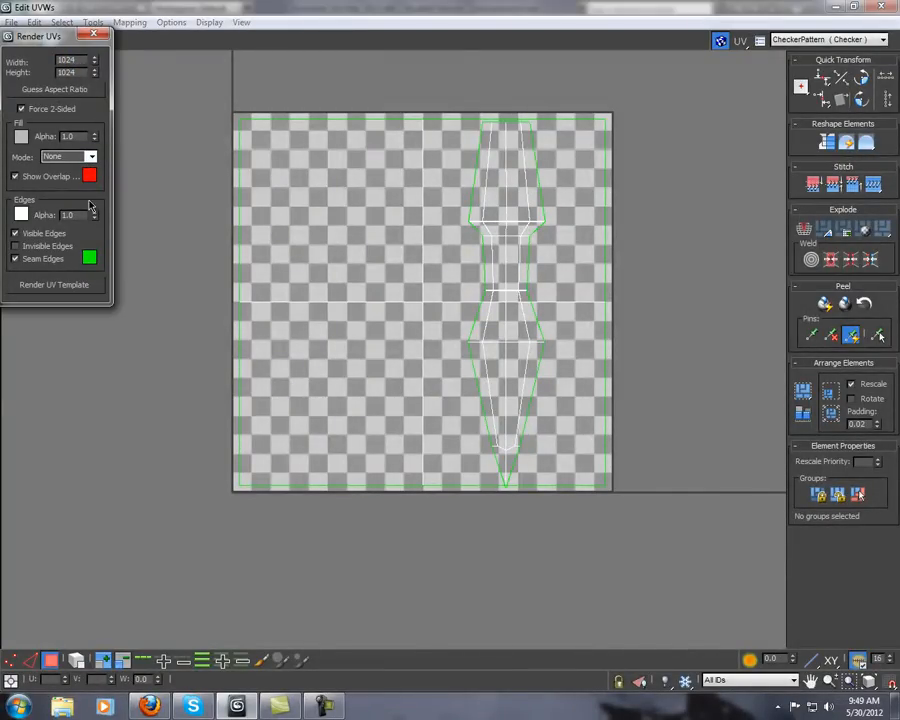
click(57, 287)
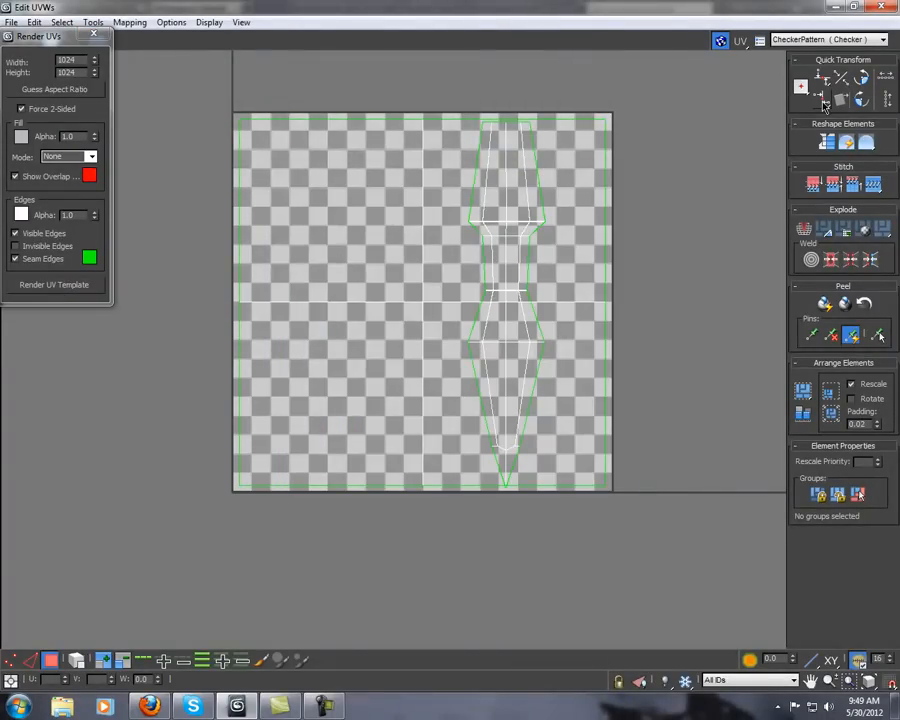
click(834, 8)
drag(526, 156, 588, 139)
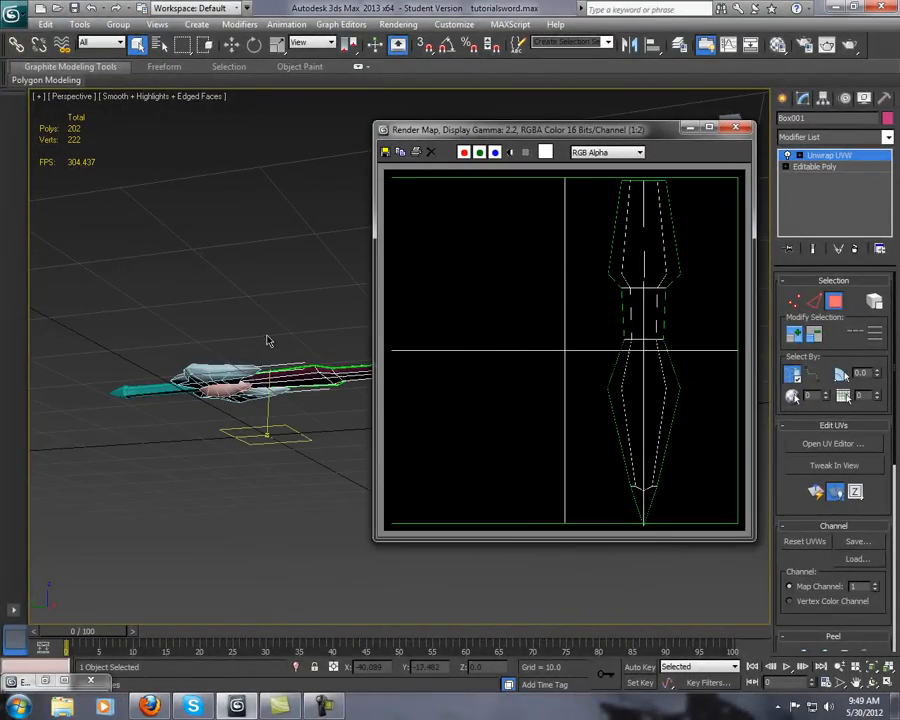
alt+middle_drag(267, 341, 274, 333)
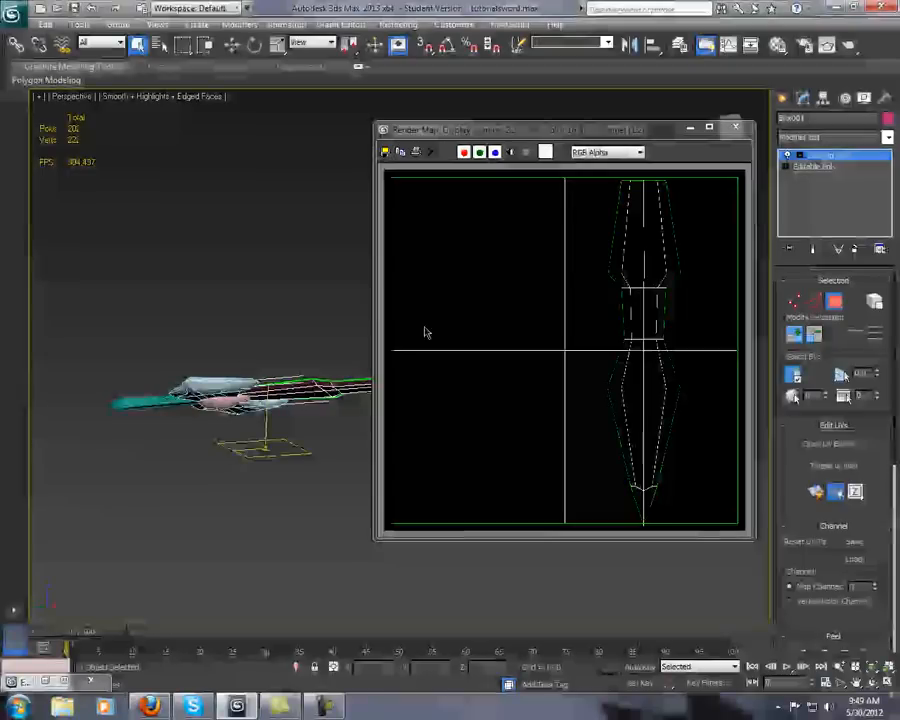
Save the rendered UV template to the Desktop as 777777 in BMP format with RGB 24 bit colours
click(387, 153)
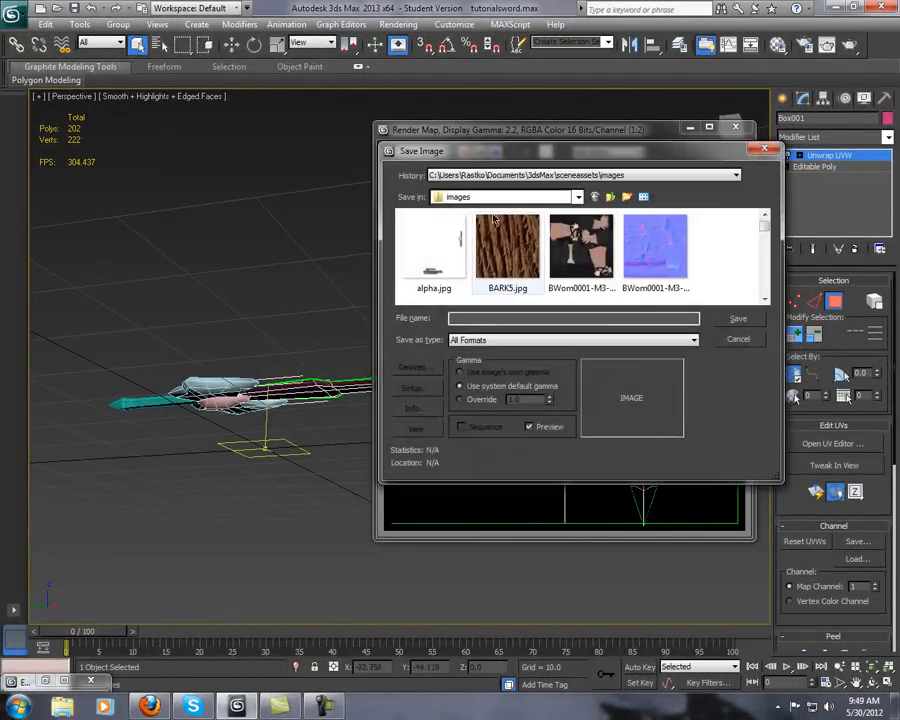
click(611, 197)
click(611, 197)
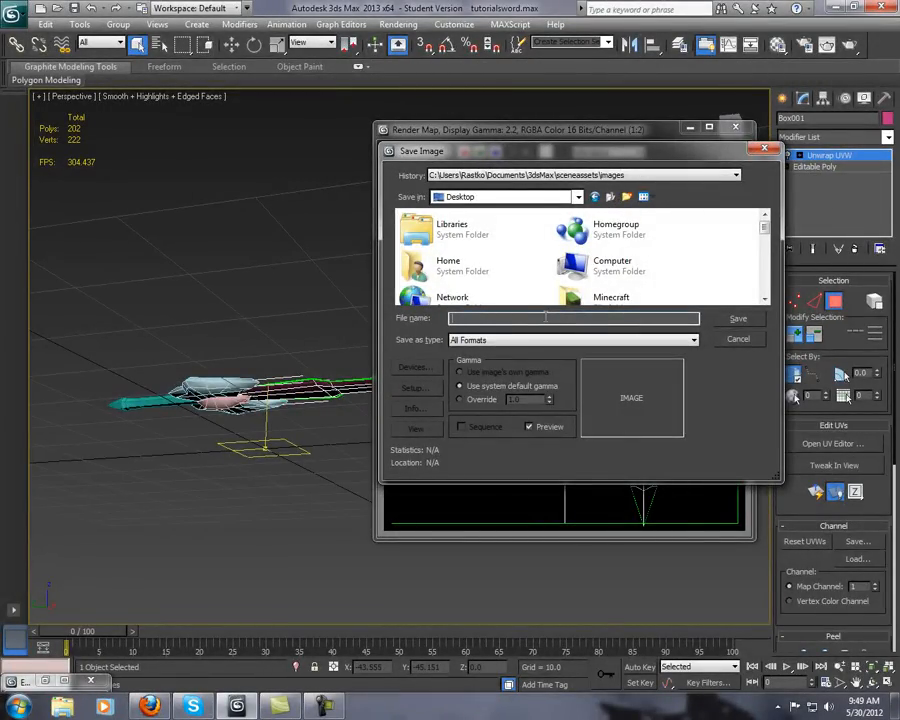
text(777777)
click(548, 340)
click(537, 372)
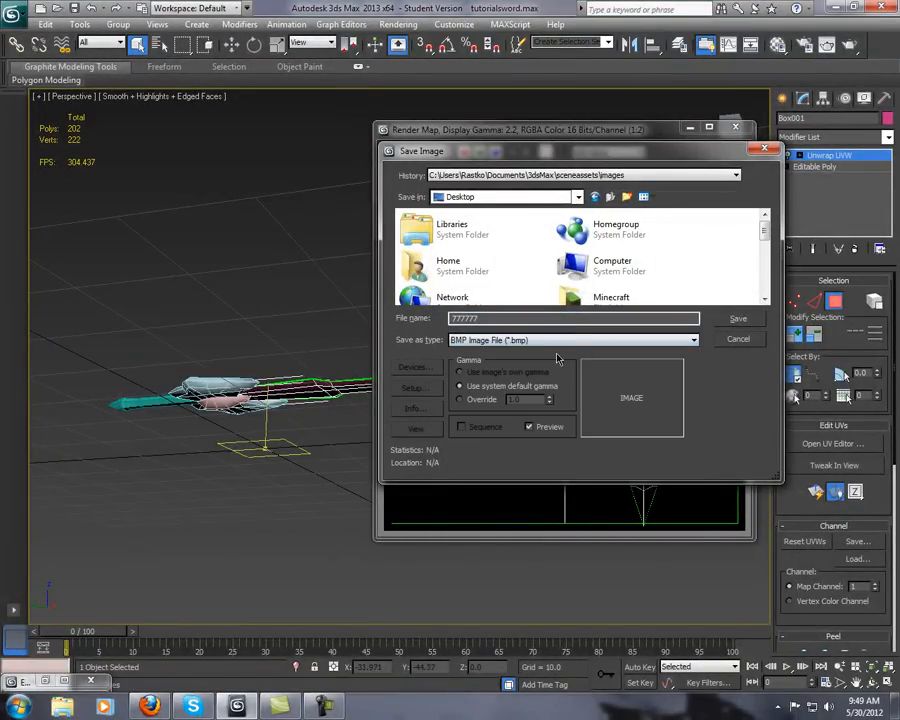
click(735, 319)
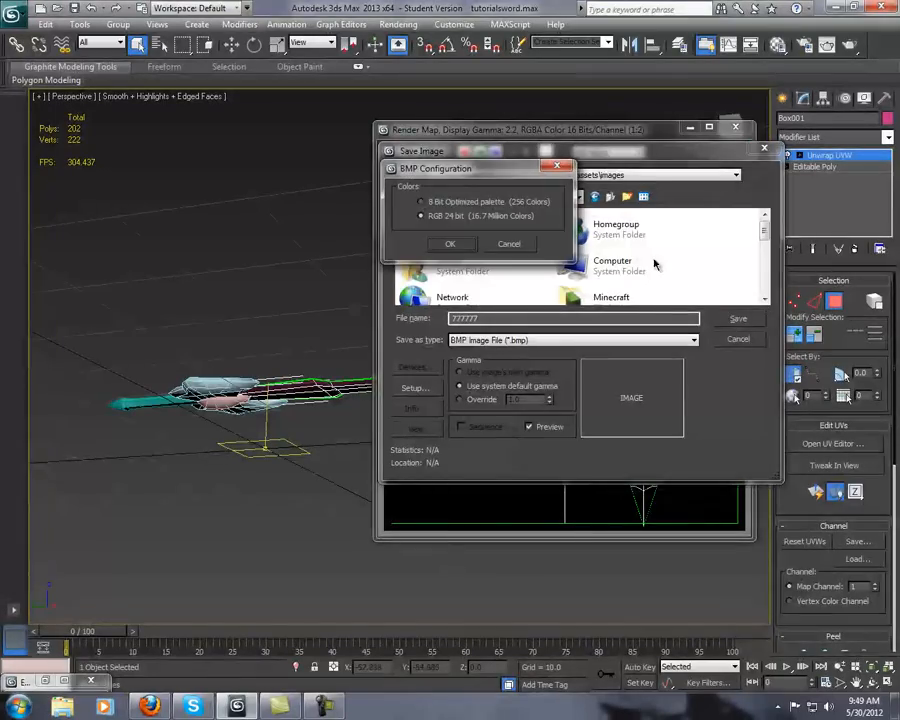
click(472, 246)
Open 777777.bmp from the desktop in Photoshop, using the monitor profile anyway and closing the trial dialog
click(835, 8)
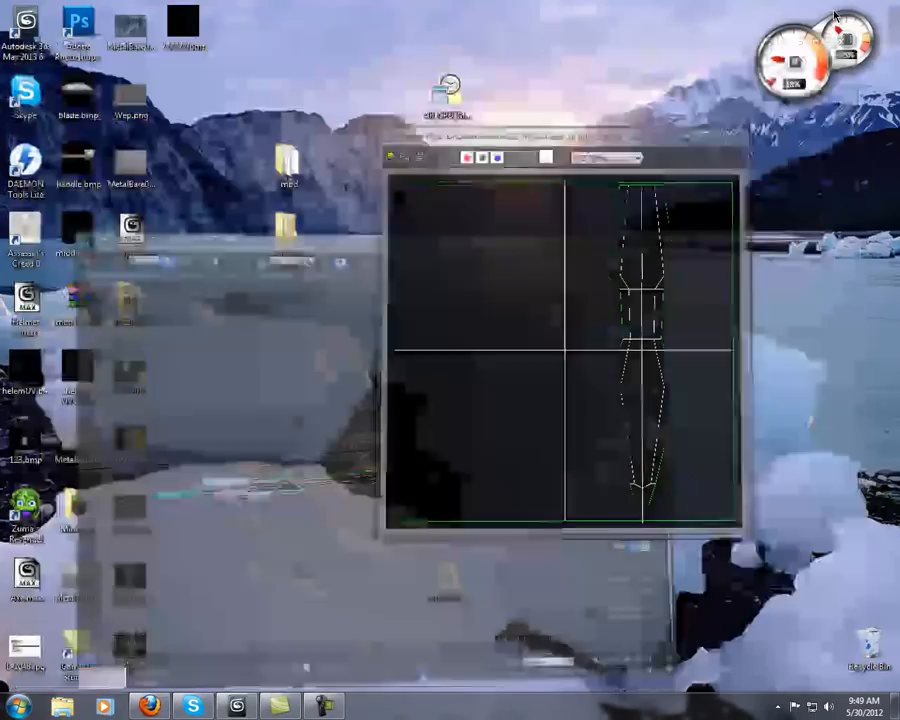
right_click(354, 288)
click(385, 325)
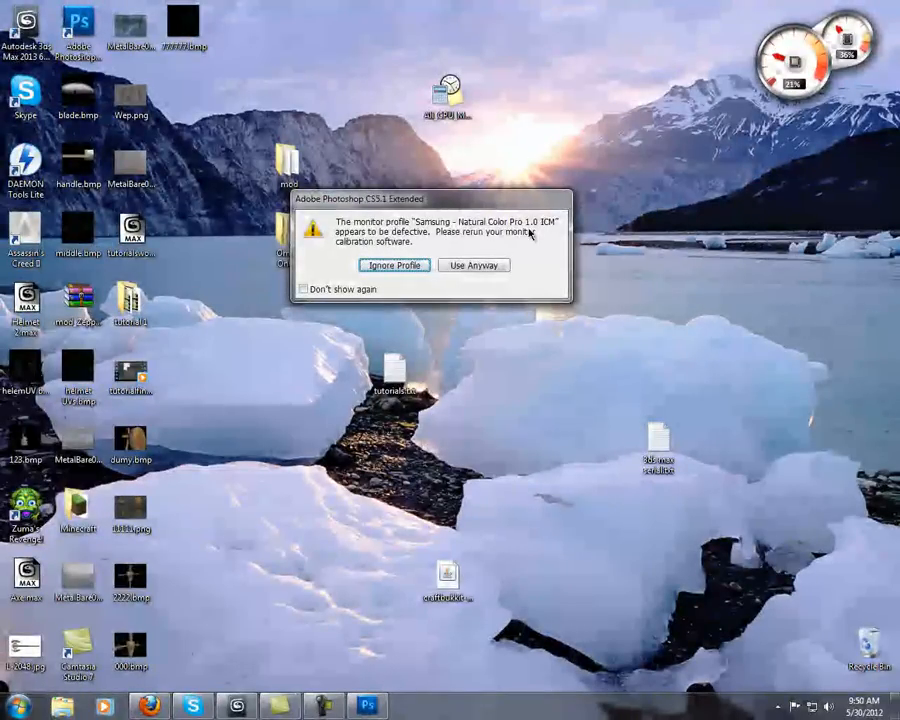
click(476, 266)
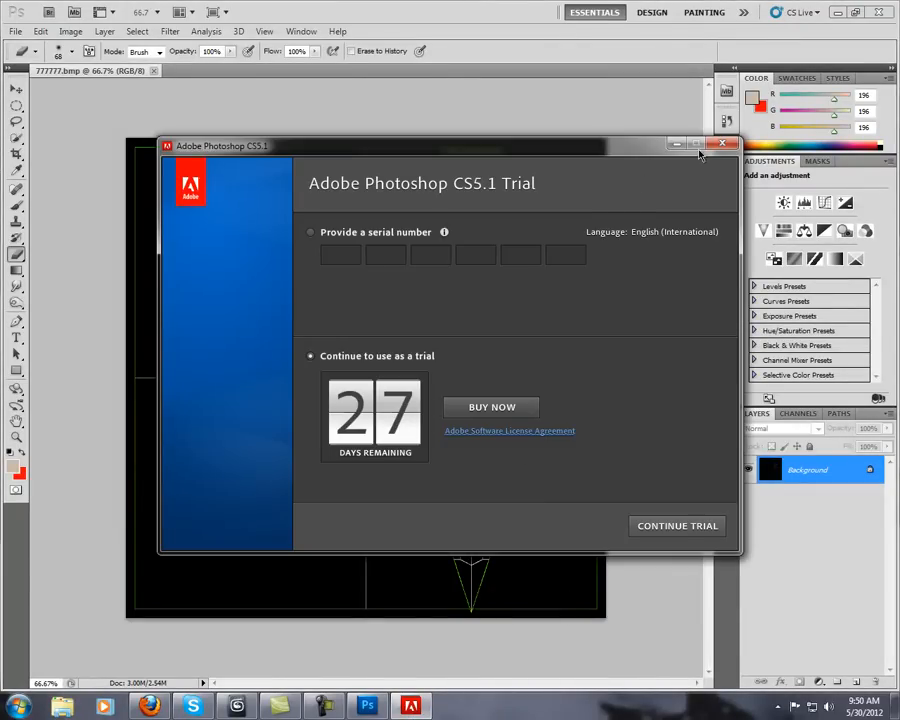
click(721, 144)
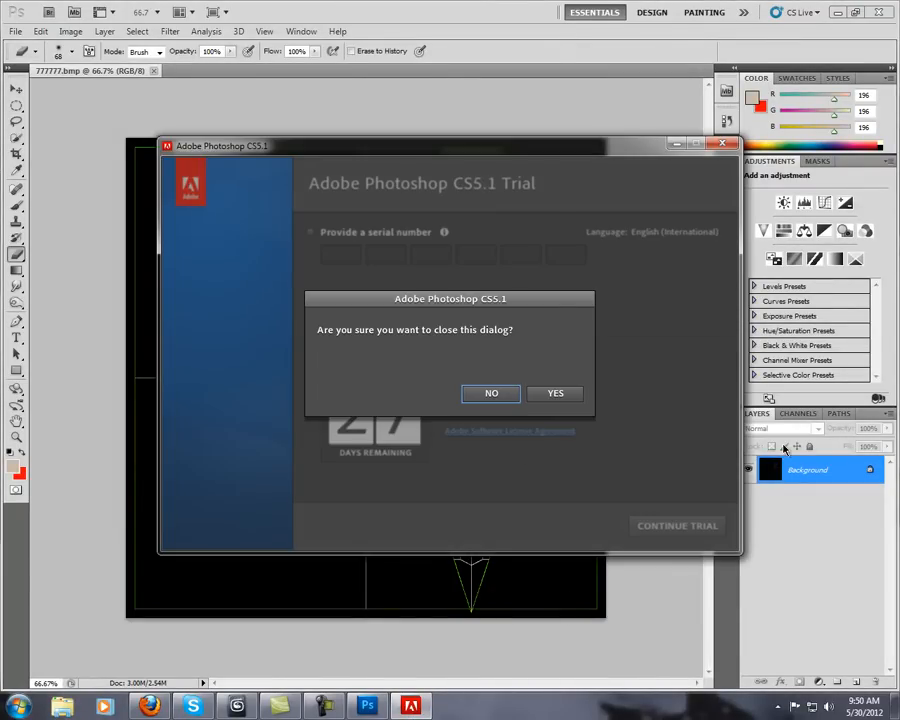
click(532, 393)
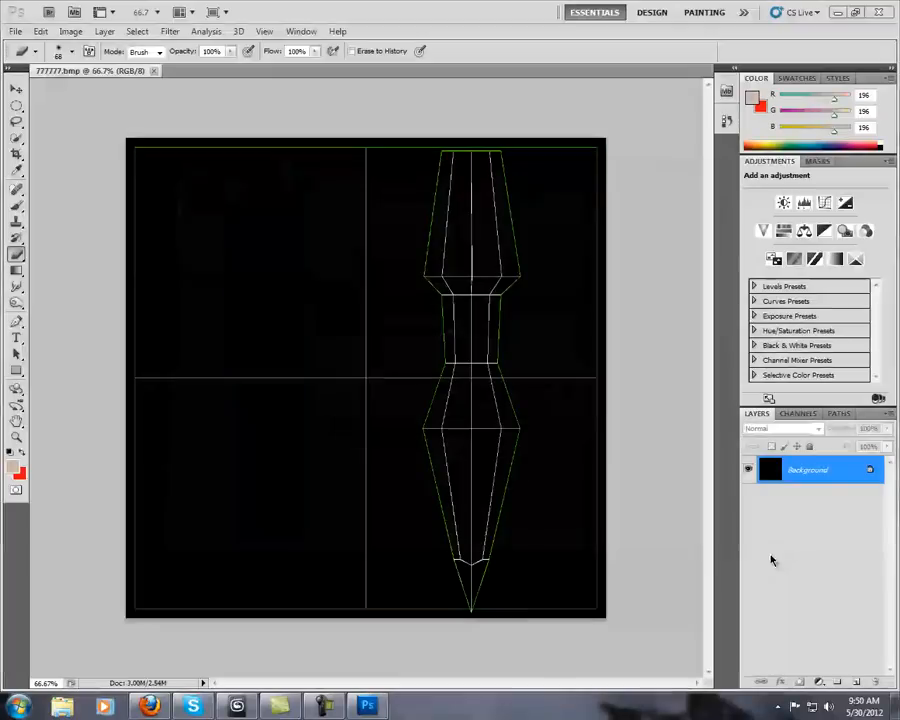
Add a new layer and paint over the blade's UV outline with the Brush tool in red (R 178, G 54, B 54)
click(855, 682)
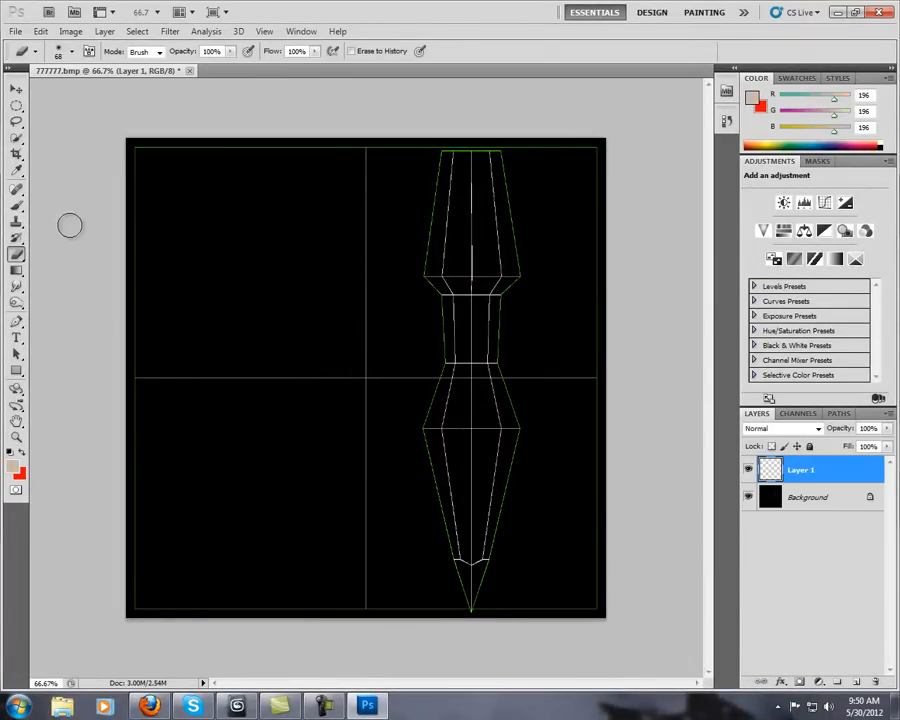
click(16, 204)
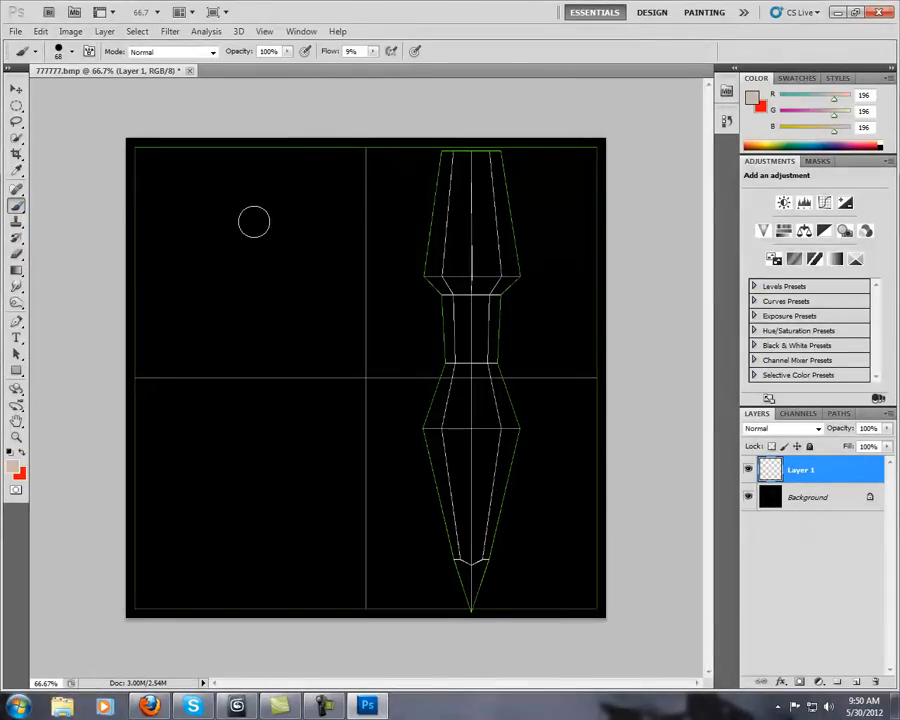
click(13, 466)
click(394, 238)
click(592, 176)
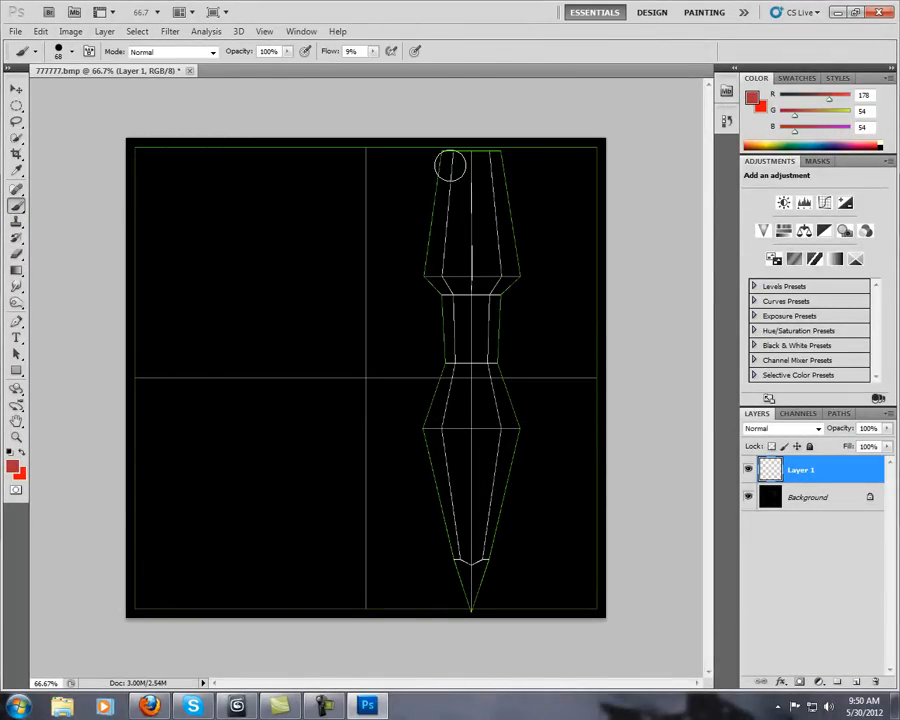
mouse_move(446, 161)
mouse_down()
mouse_move(493, 165)
mouse_move(476, 153)
mouse_move(434, 183)
mouse_move(426, 201)
mouse_move(441, 268)
mouse_move(476, 191)
mouse_move(446, 160)
mouse_move(501, 153)
mouse_move(494, 193)
mouse_move(506, 183)
mouse_move(428, 271)
mouse_move(430, 258)
mouse_move(468, 305)
mouse_move(488, 275)
mouse_move(492, 307)
mouse_move(463, 321)
mouse_move(458, 345)
mouse_move(470, 378)
mouse_move(480, 335)
mouse_move(451, 298)
mouse_move(488, 380)
mouse_move(484, 412)
mouse_move(433, 452)
mouse_move(444, 460)
mouse_move(450, 563)
mouse_move(441, 389)
mouse_move(472, 390)
mouse_move(506, 434)
mouse_move(470, 542)
mouse_move(456, 548)
mouse_move(468, 569)
mouse_move(497, 490)
mouse_move(479, 503)
mouse_up()
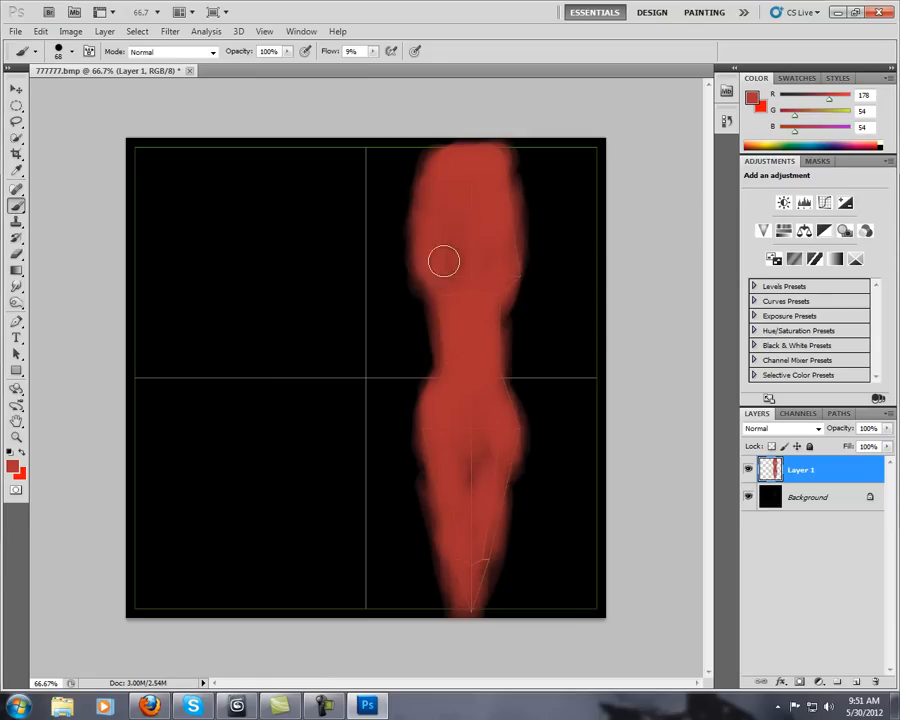
drag(480, 392, 489, 421)
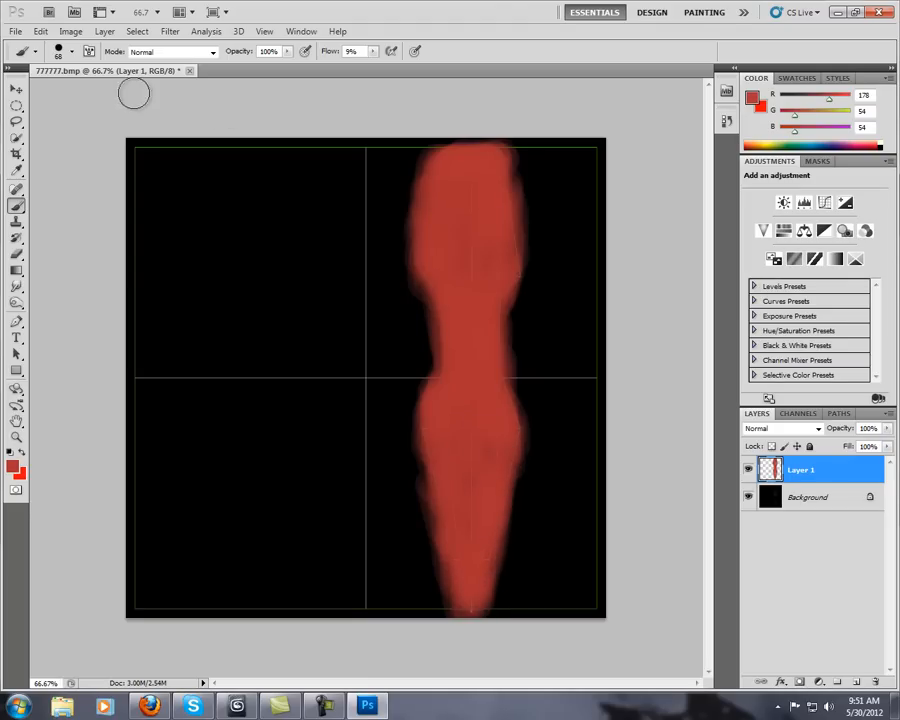
Open iron.jpg from the textures folder and move its image into the 777777.bmp document over the painted blade
click(15, 31)
click(38, 60)
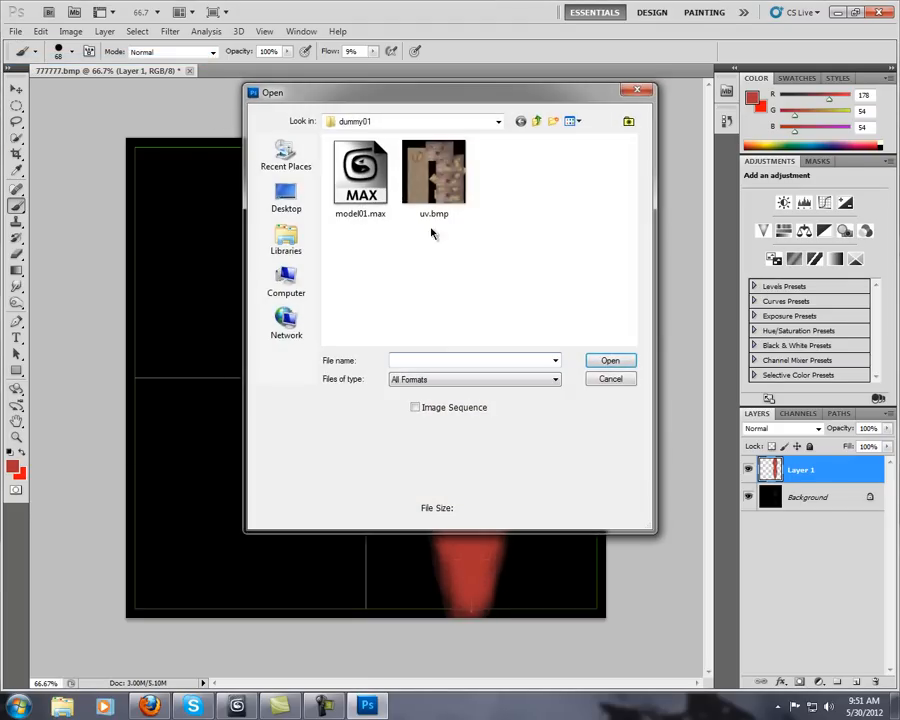
click(536, 121)
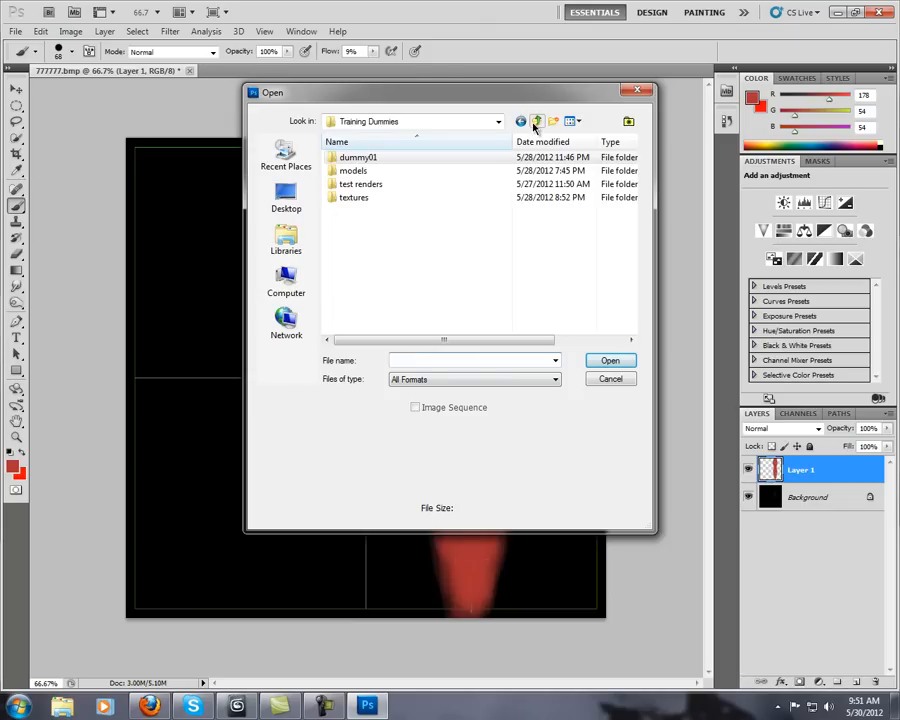
double_click(408, 199)
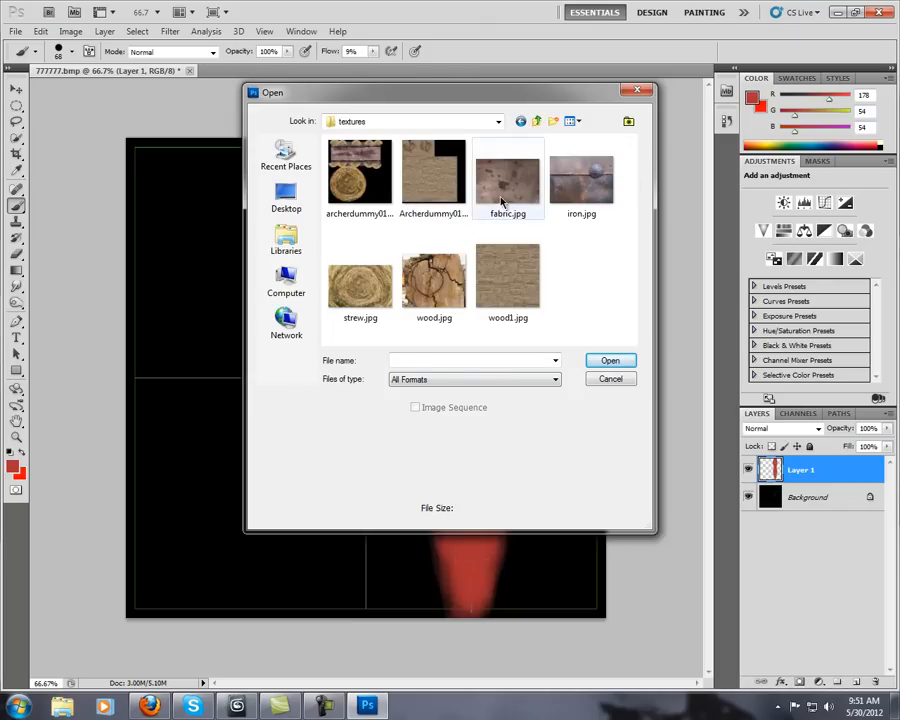
click(581, 180)
click(609, 361)
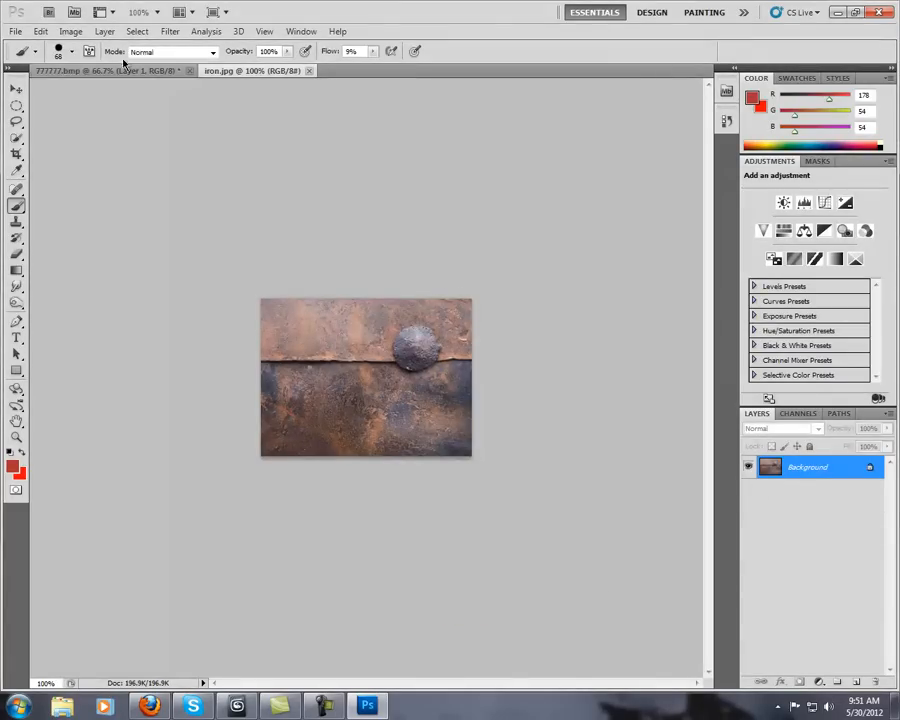
click(20, 90)
drag(113, 72, 469, 287)
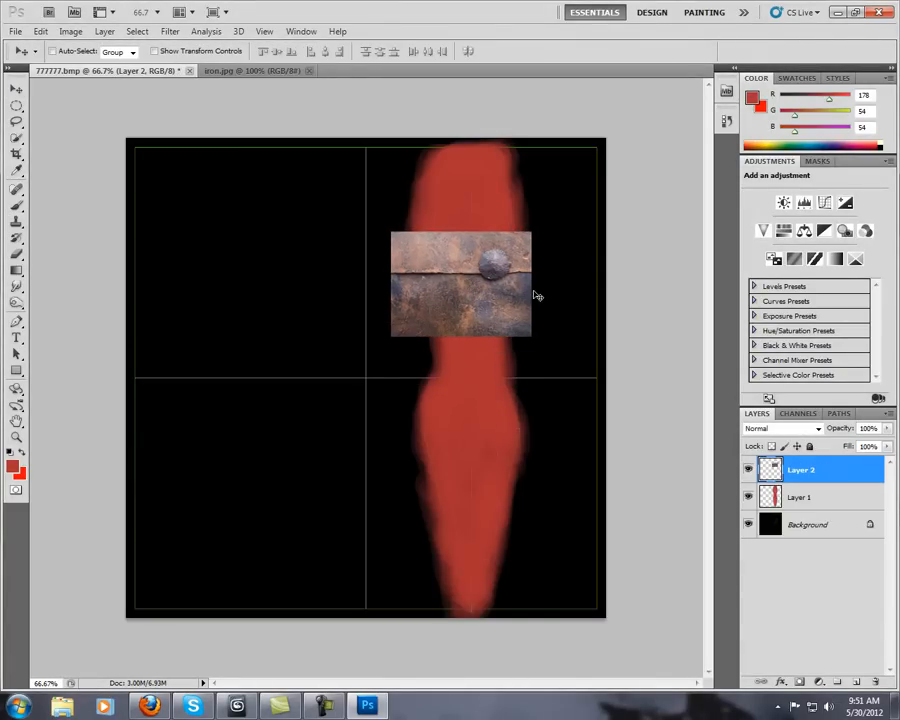
Rotate the iron image about 90° counterclockwise with Free Transform and place it over the upper section of the red blade
key(ctrl+t)
drag(557, 227, 410, 188)
drag(490, 260, 497, 226)
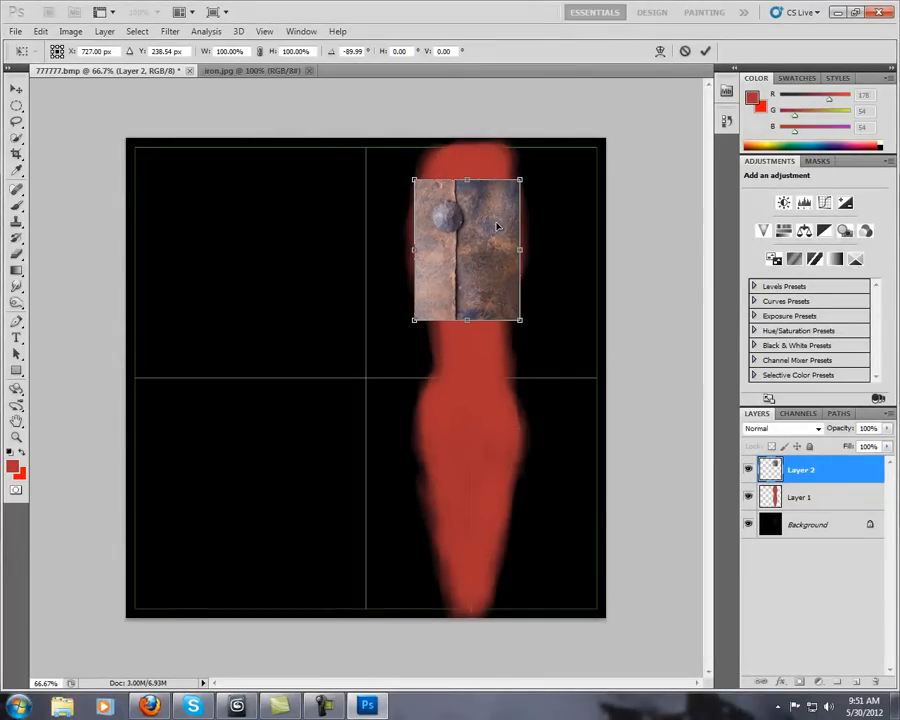
key(Return)
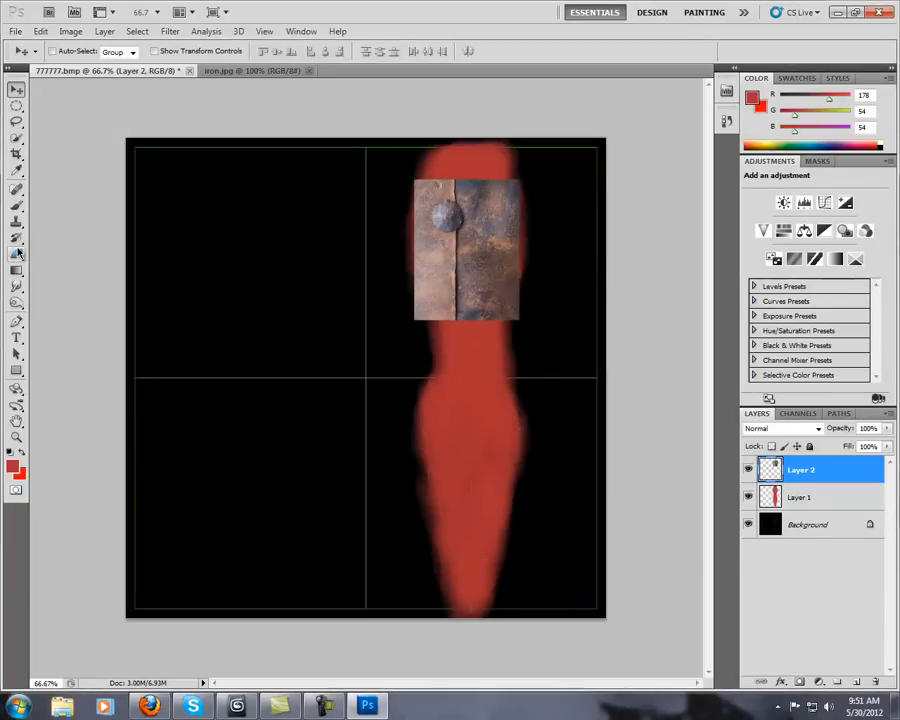
Erase the iron image's edges to follow the blade's outline and shift the remaining patch slightly to the right
click(17, 254)
drag(408, 317, 449, 336)
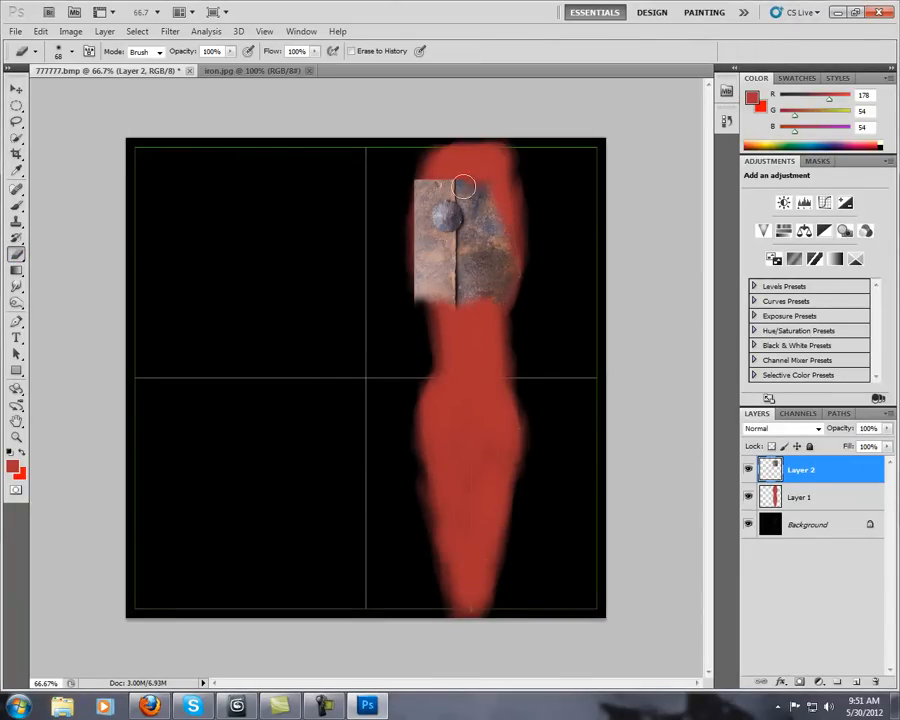
mouse_move(400, 234)
mouse_down()
mouse_move(412, 295)
mouse_move(450, 333)
mouse_up()
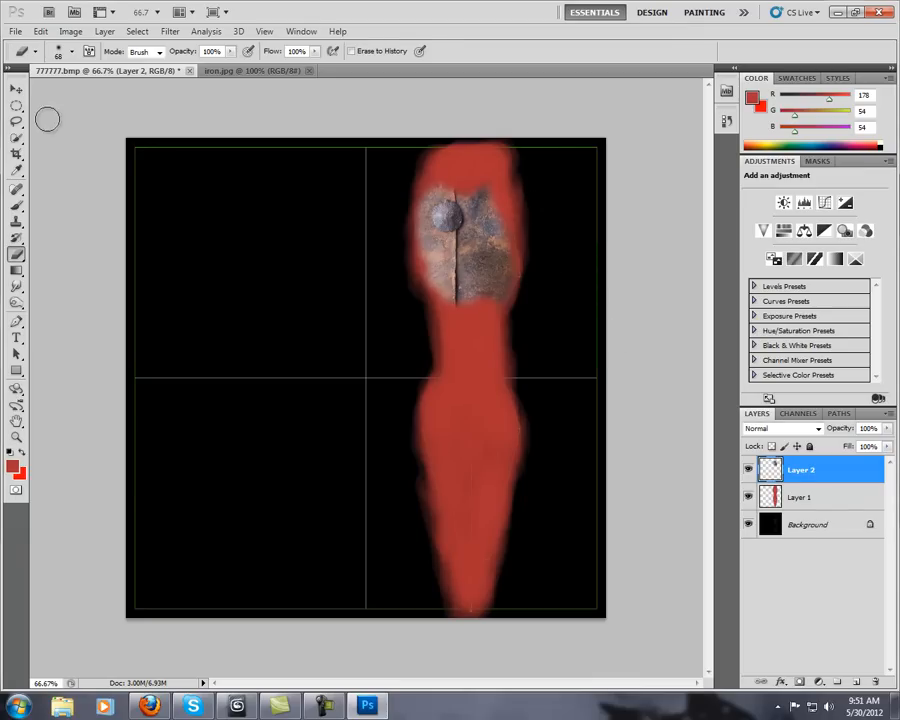
key(v)
drag(453, 236, 460, 236)
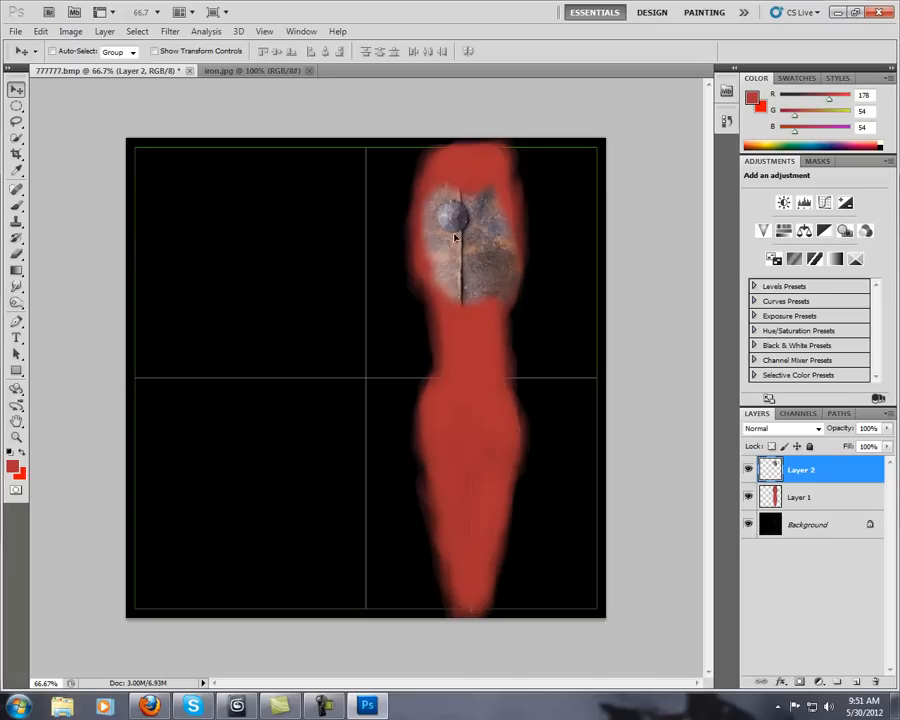
Save the painted texture to the Desktop in BMP format as 777777.bmp, replacing the existing file and accepting the BMP options
click(16, 31)
click(58, 233)
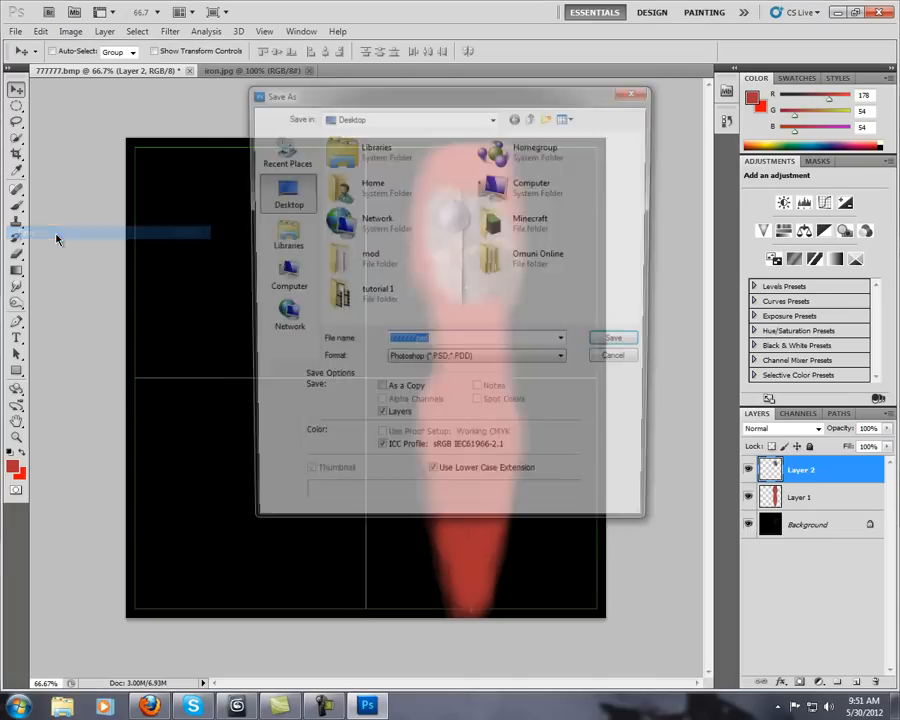
click(500, 361)
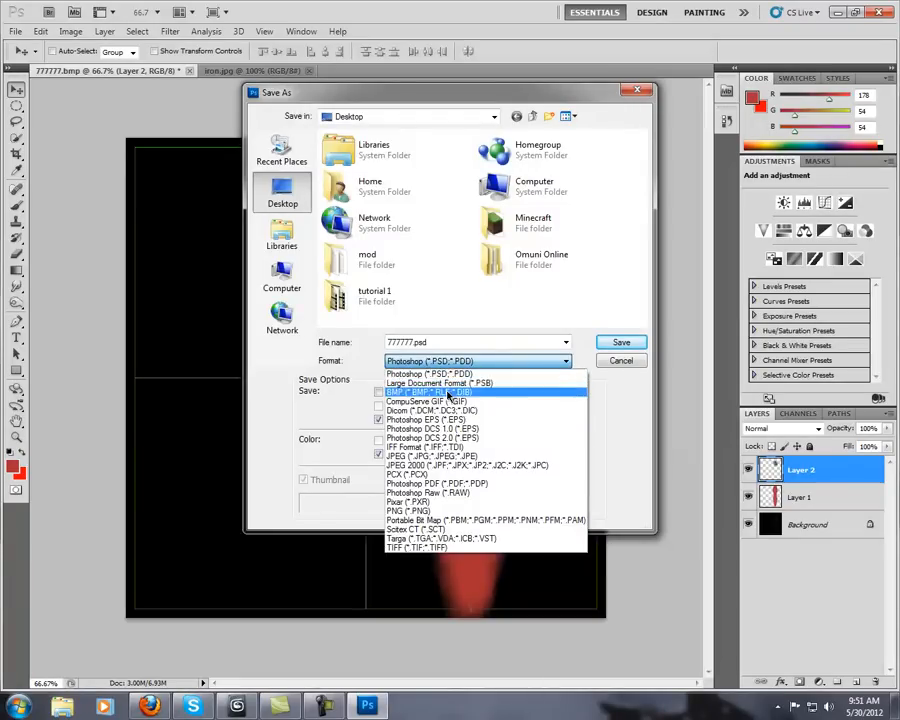
click(480, 390)
click(496, 294)
scroll(505, 295, down, 4)
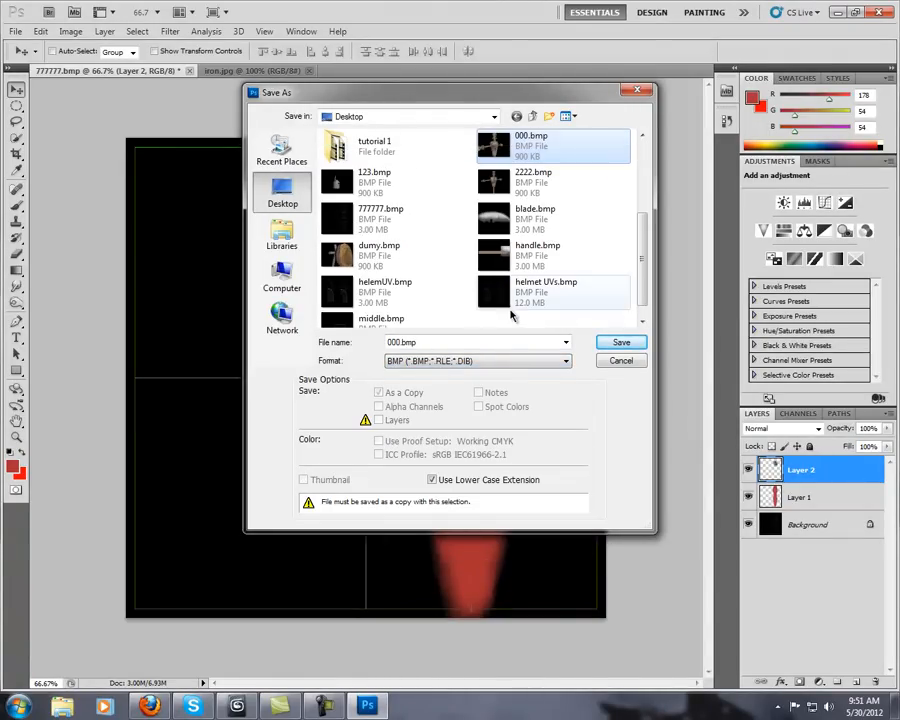
click(398, 203)
click(604, 343)
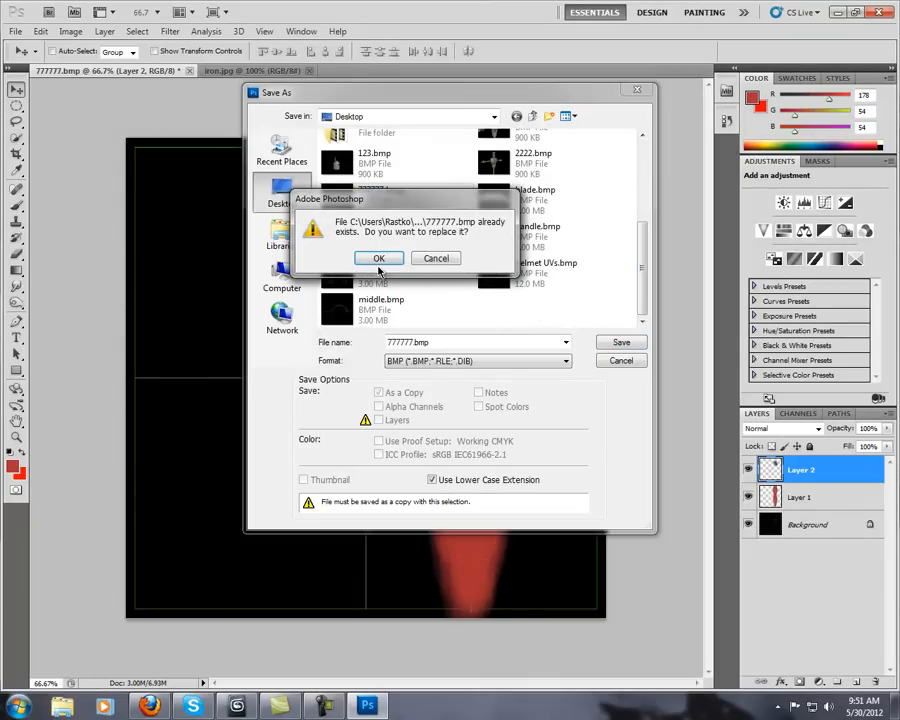
click(377, 258)
click(484, 194)
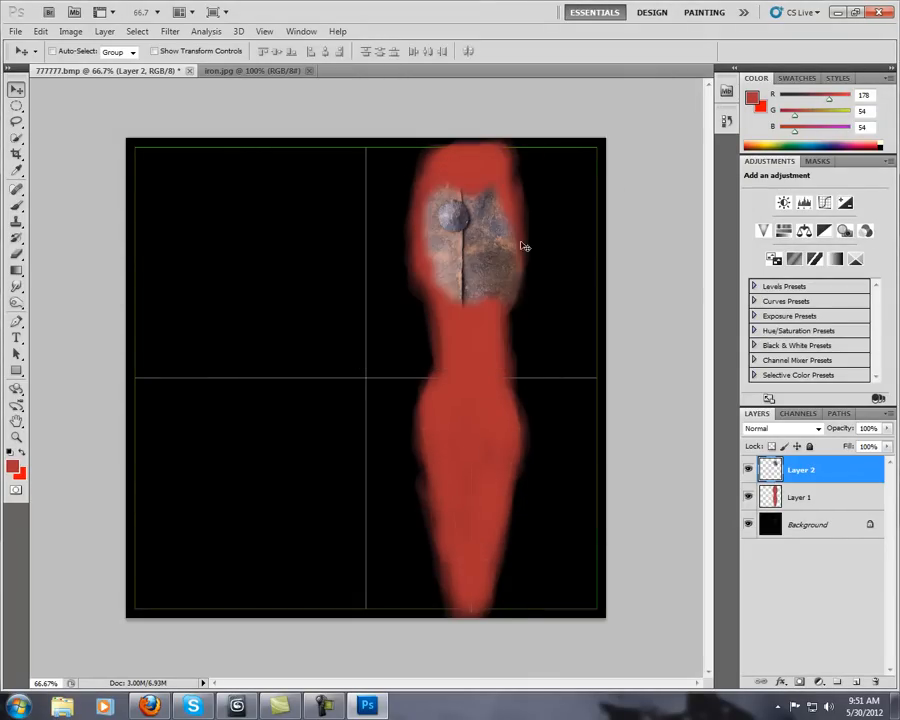
Switch to 3ds Max, minimize the UV editor and close the rendered UV map to reveal the sword
click(840, 12)
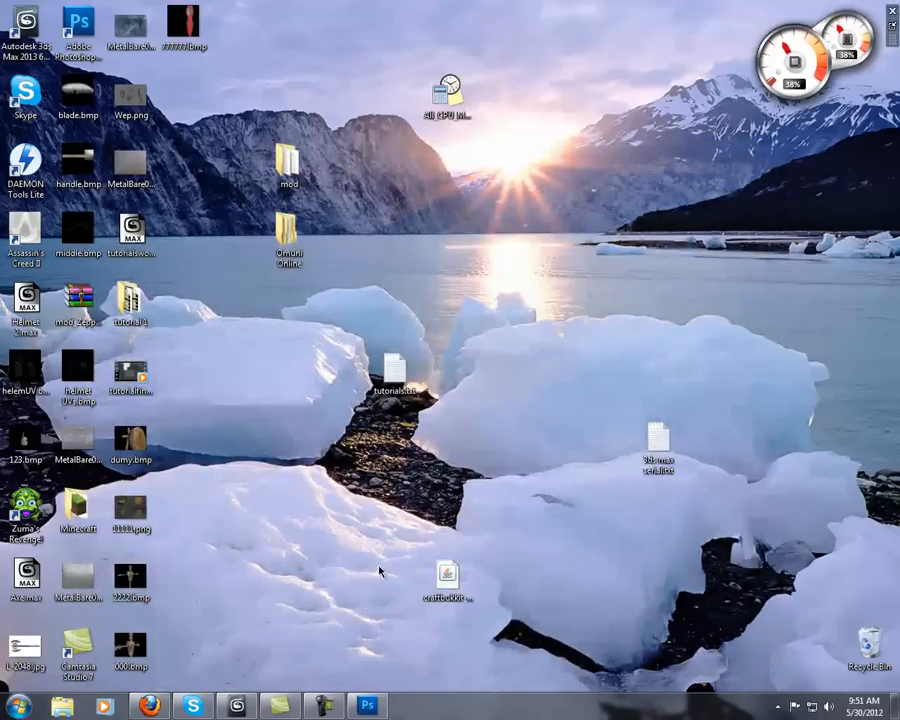
click(237, 706)
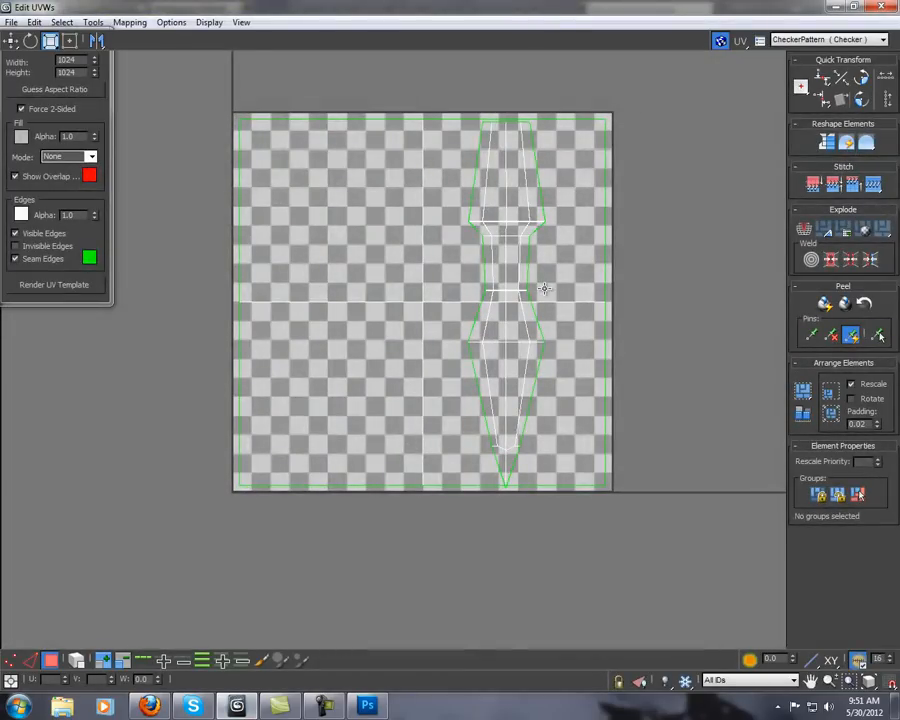
click(836, 7)
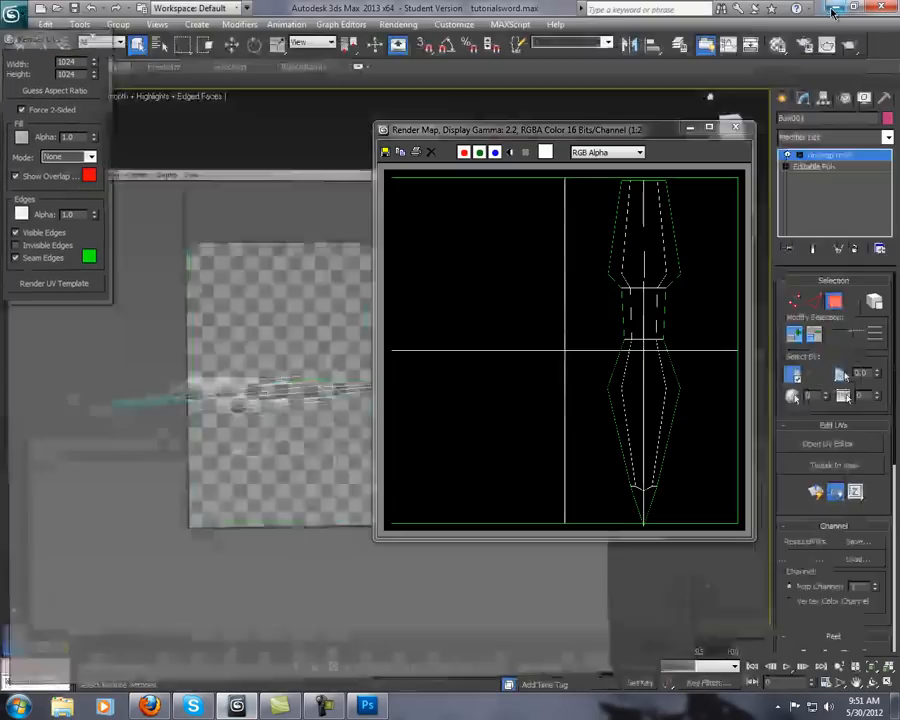
click(732, 132)
alt+middle_drag(446, 313, 406, 311)
scroll(464, 370, up, 4)
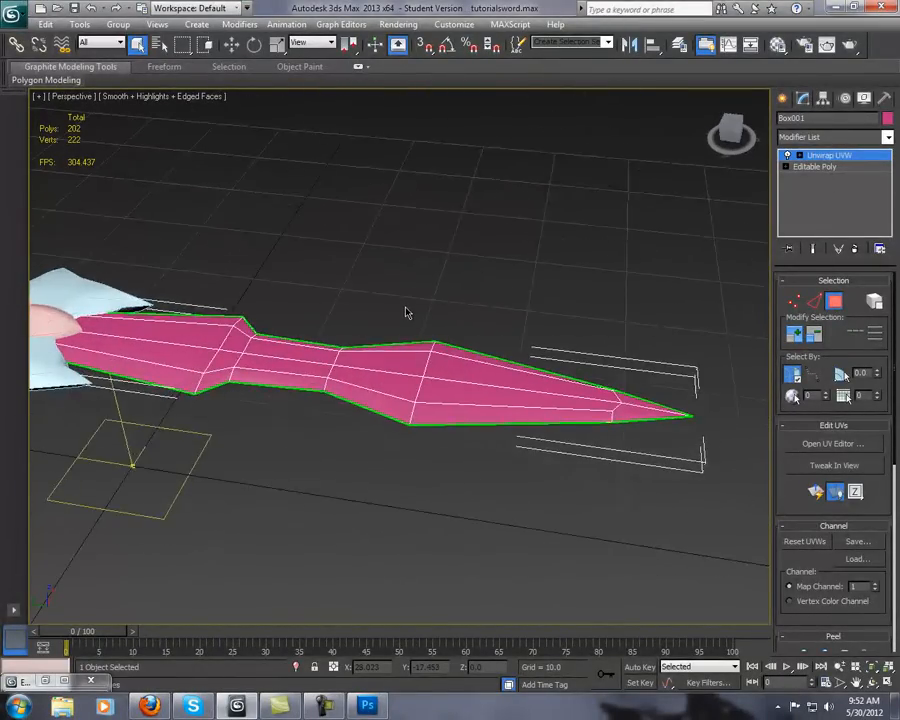
scroll(406, 311, down, 2)
Open the Material Editor and assign the 07 - Default material to the sword blade
key(m)
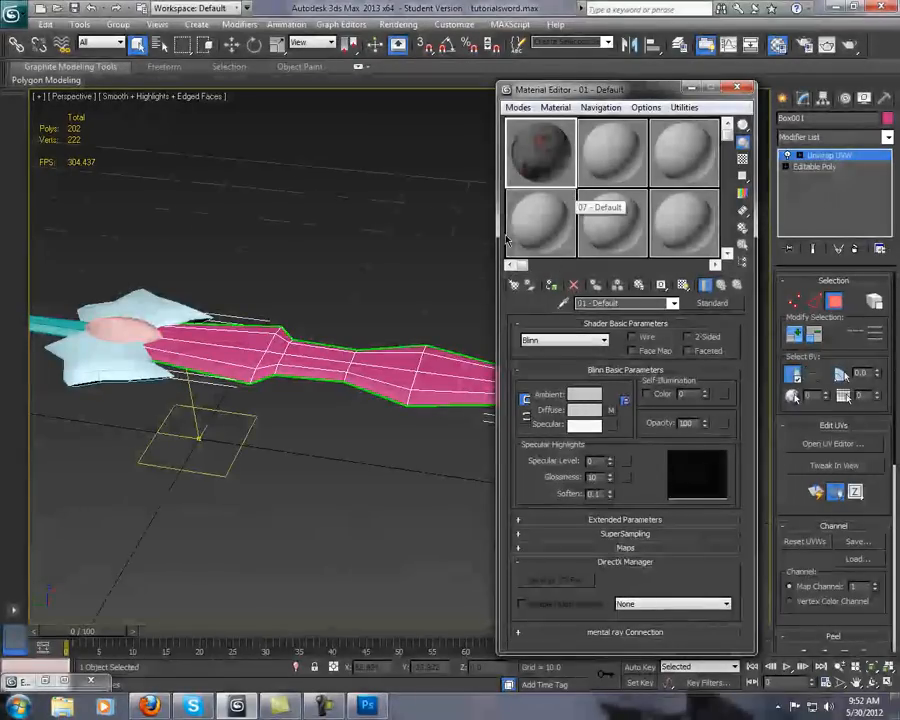
scroll(362, 272, up, 5)
click(546, 227)
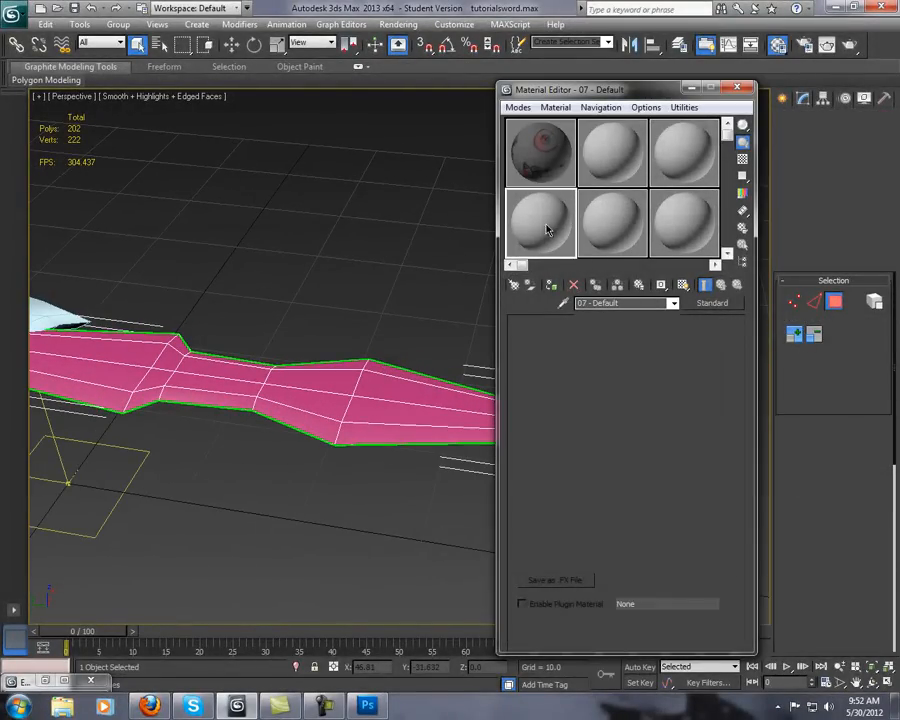
drag(542, 231, 363, 376)
middle_drag(363, 376, 350, 372)
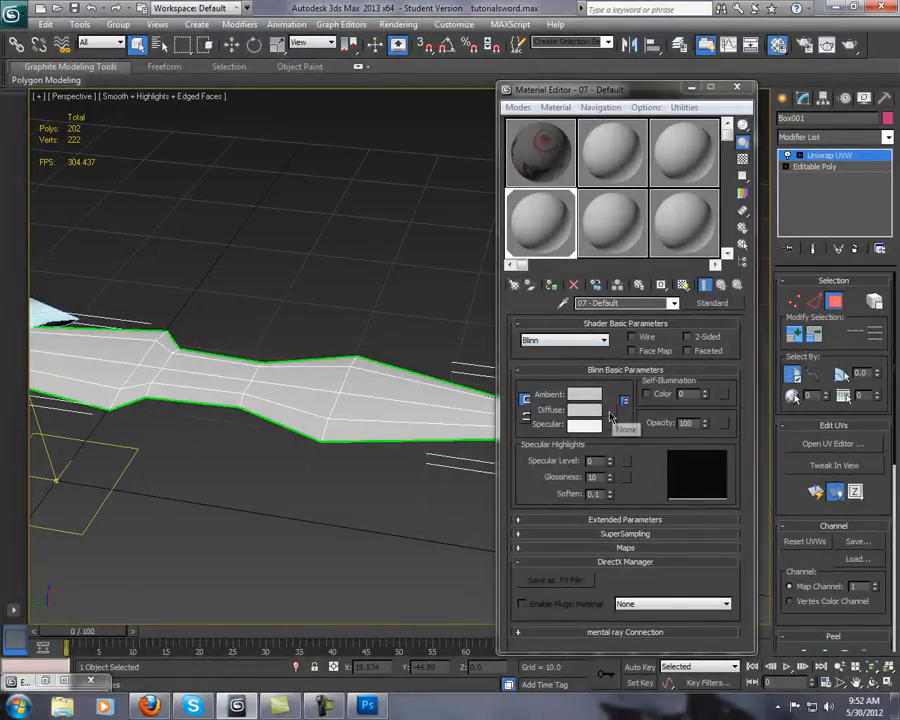
Load 777777.bmp from the Desktop as the material's diffuse bitmap and show the map on the blade in the viewport
click(611, 414)
double_click(430, 262)
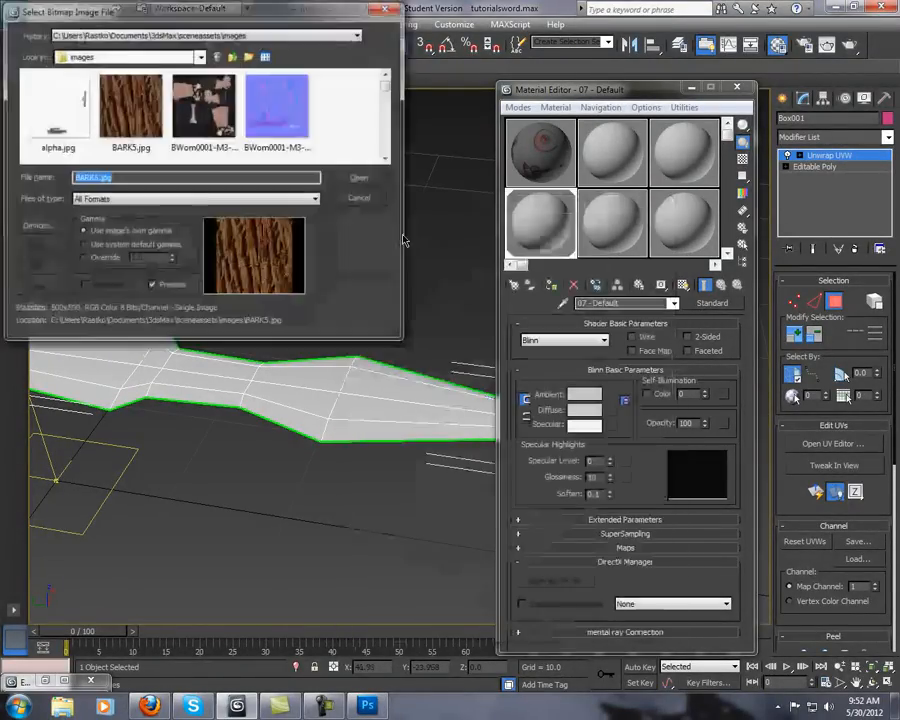
click(234, 57)
click(236, 60)
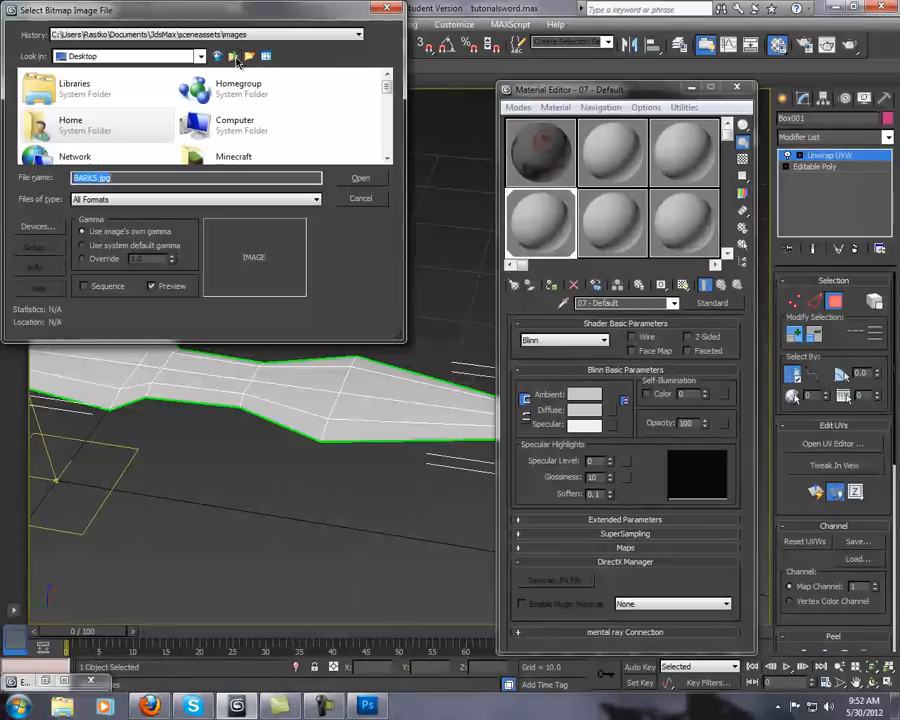
drag(384, 90, 389, 138)
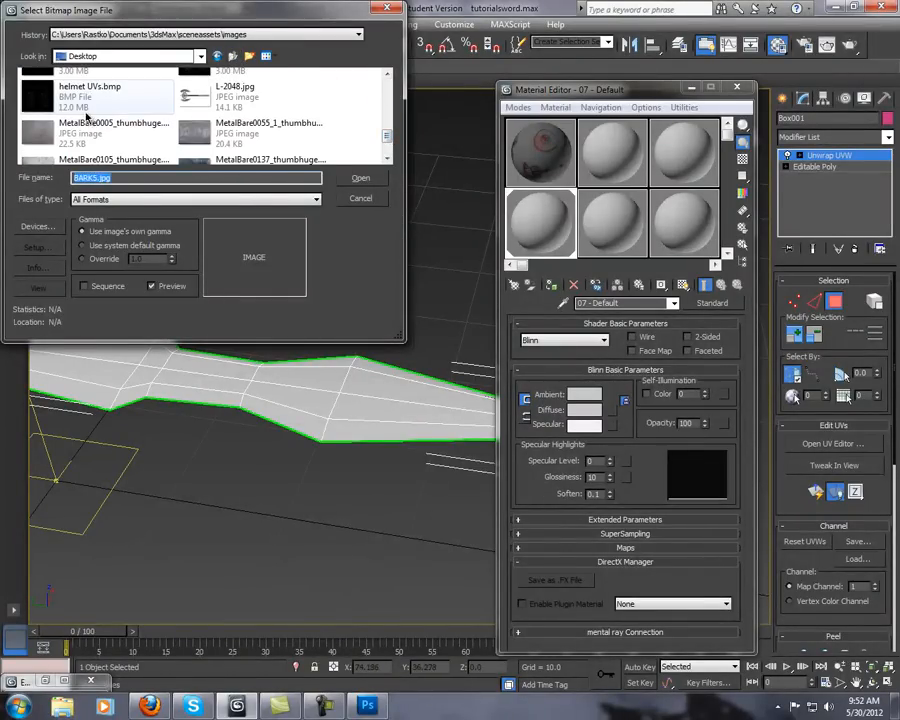
click(250, 128)
scroll(161, 150, down, 2)
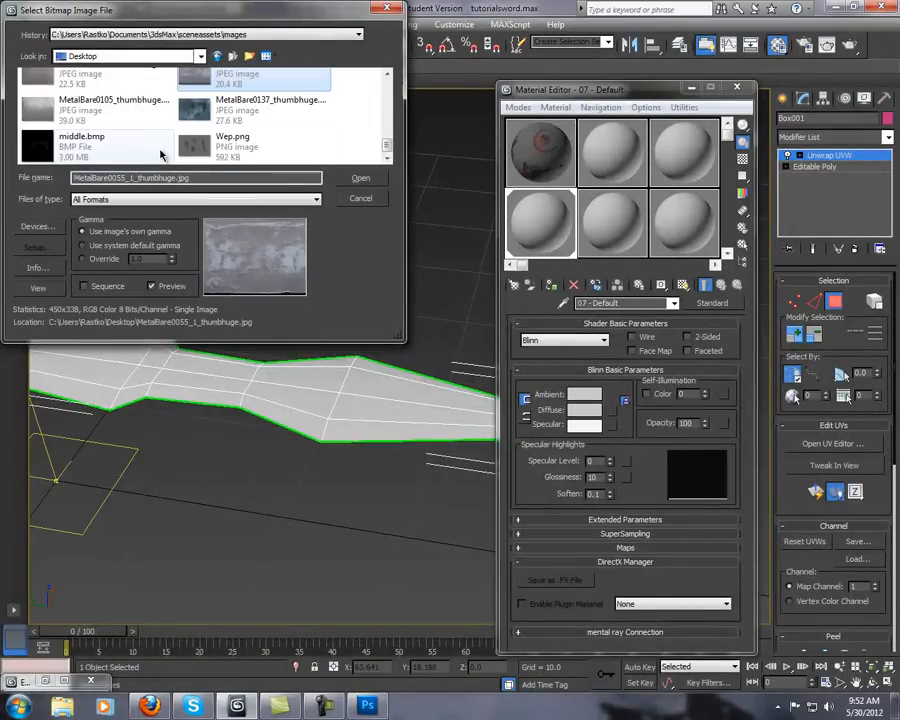
scroll(161, 150, up, 4)
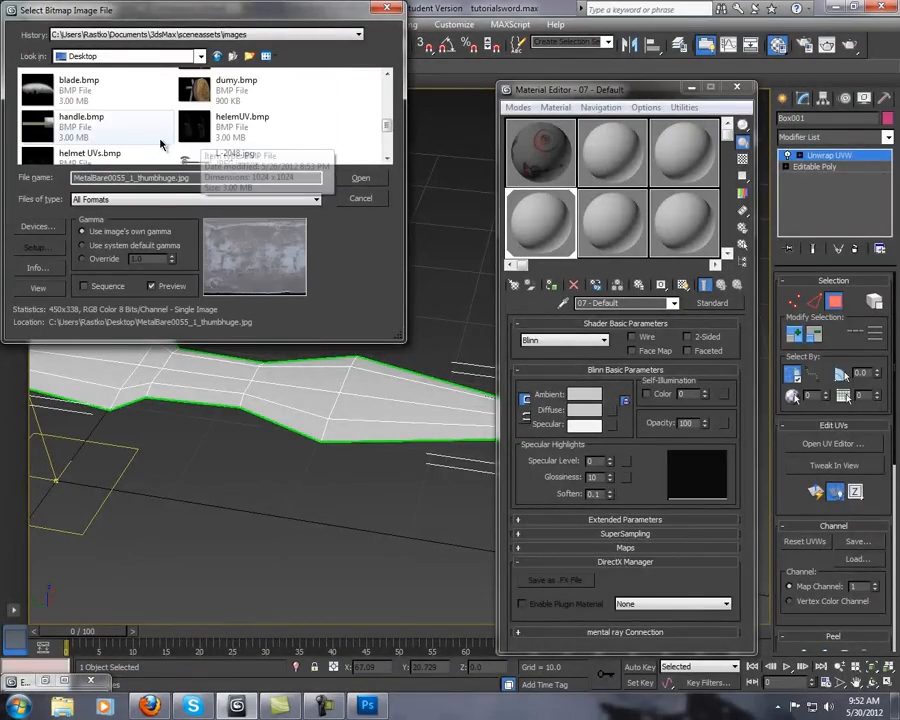
scroll(160, 144, up, 4)
scroll(160, 144, down, 2)
click(228, 128)
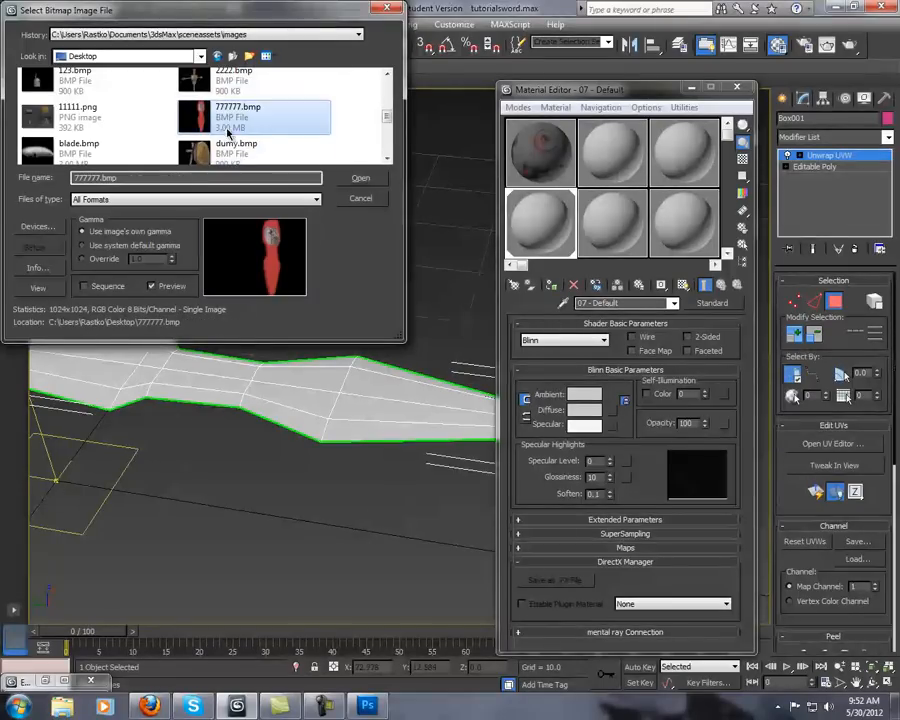
click(360, 178)
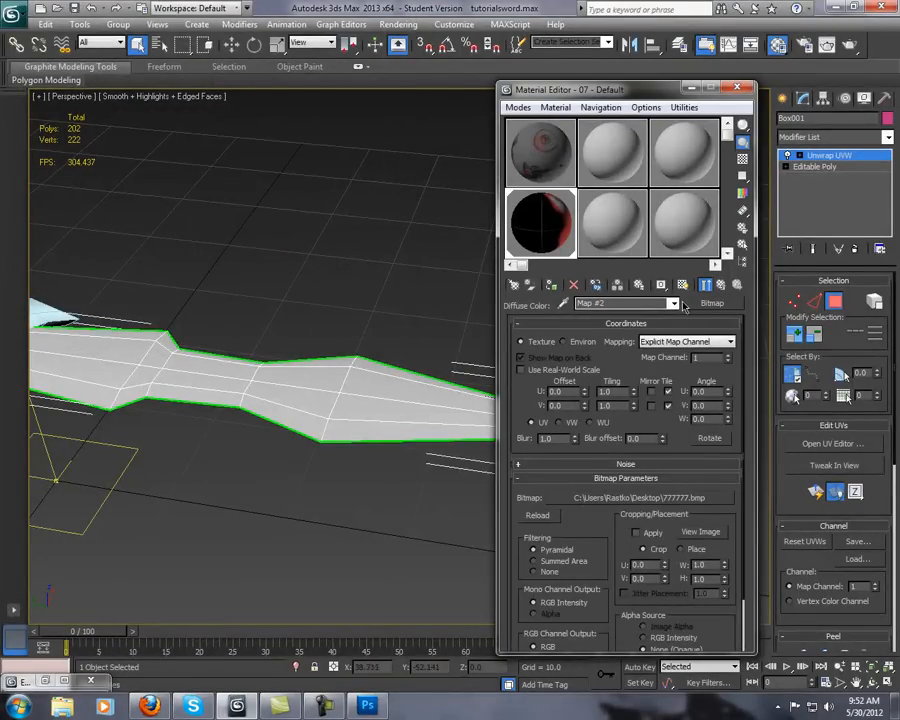
click(683, 286)
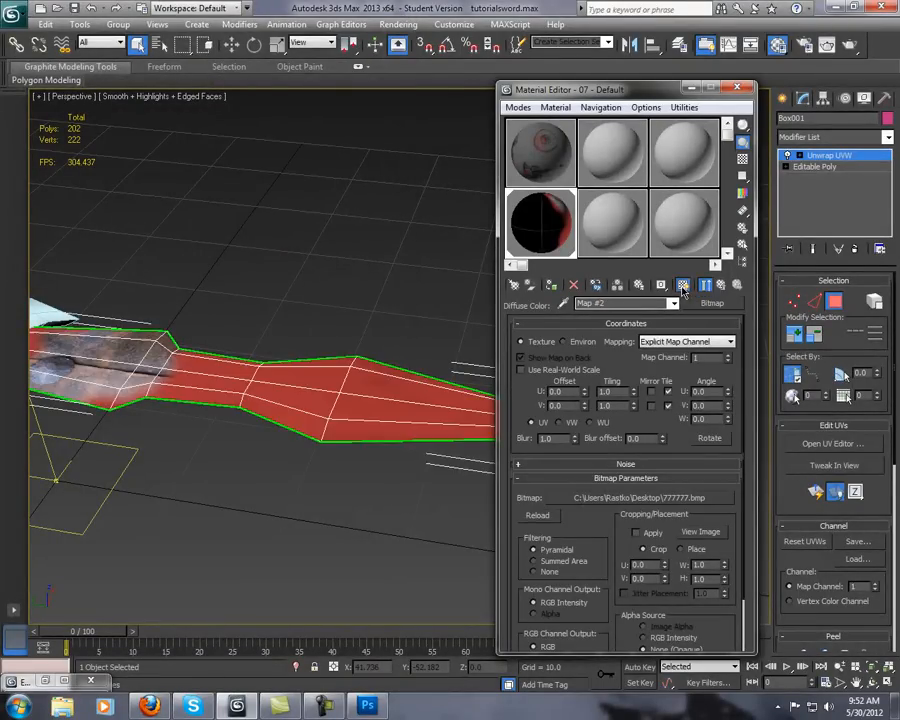
Close the Material Editor and test-render a close-up perspective view of the blade's iron-textured section, closing the render window
alt+middle_drag(370, 332, 347, 320)
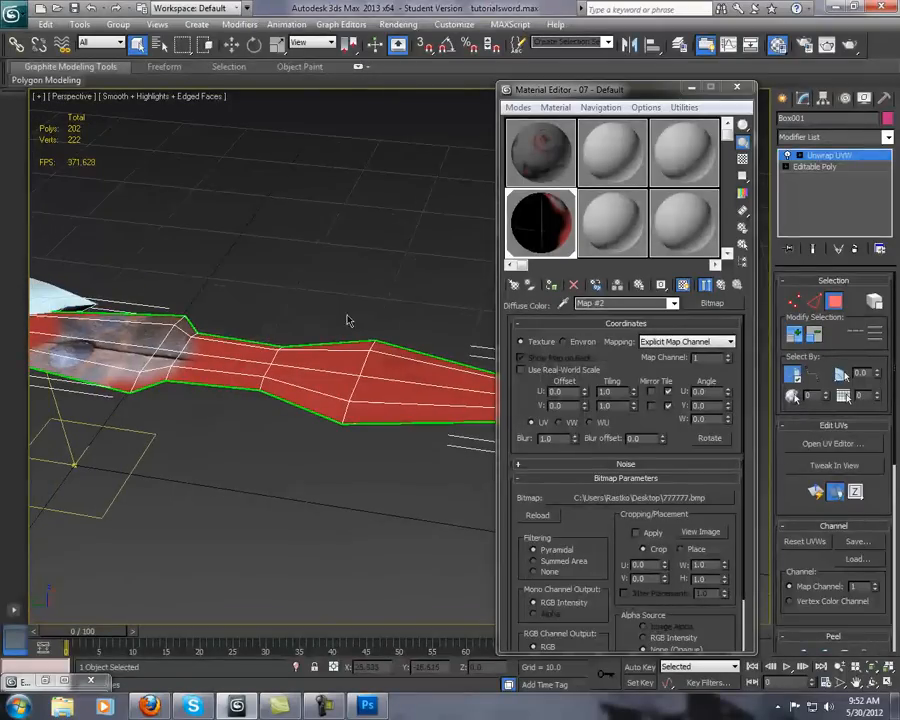
click(737, 87)
alt+middle_drag(482, 291, 518, 454)
scroll(384, 328, up, 5)
alt+middle_drag(375, 355, 517, 334)
scroll(517, 334, down, 3)
scroll(517, 334, down, 3)
mouse_move(406, 382)
alt+middle_down()
mouse_move(408, 366)
mouse_move(454, 392)
mouse_move(521, 379)
mouse_move(558, 396)
alt+middle_up()
scroll(454, 392, up, 5)
key(shift+q)
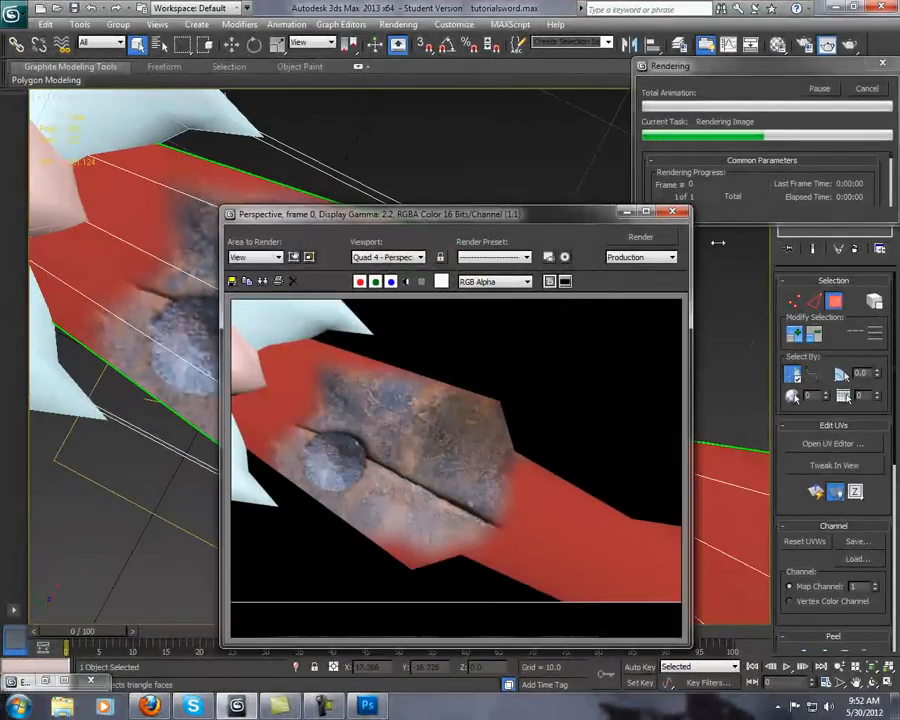
click(674, 215)
scroll(438, 328, down, 2)
alt+middle_drag(438, 328, 596, 334)
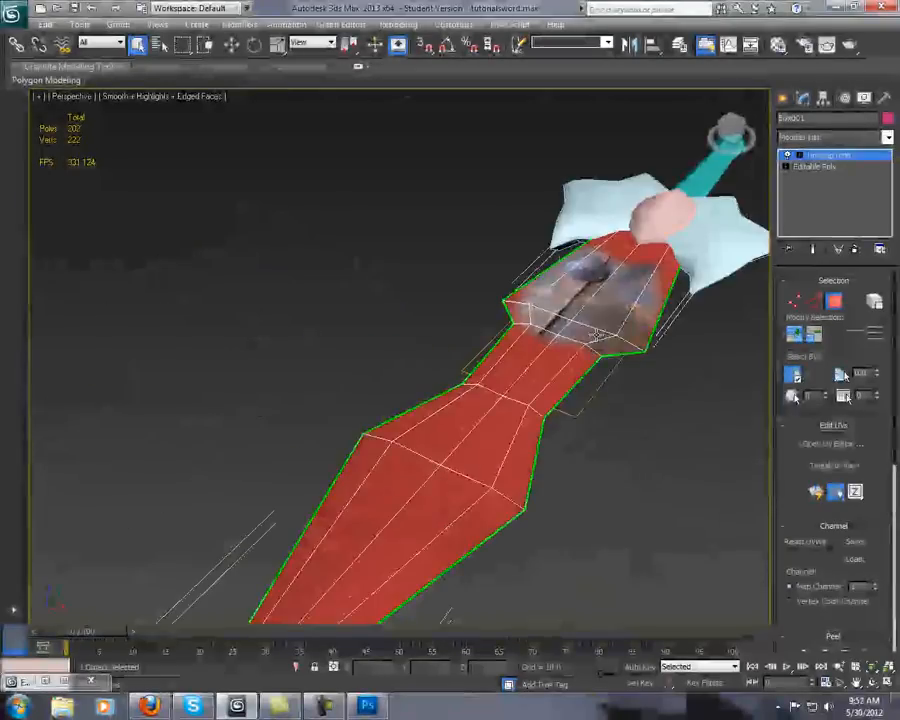
scroll(476, 440, down, 4)
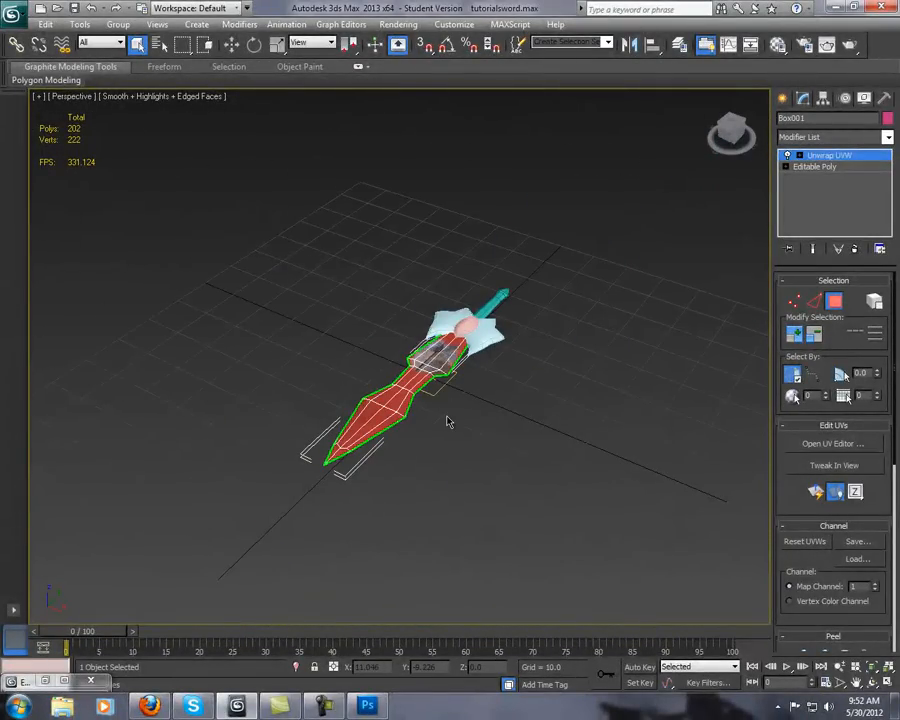
middle_drag(507, 318, 505, 351)
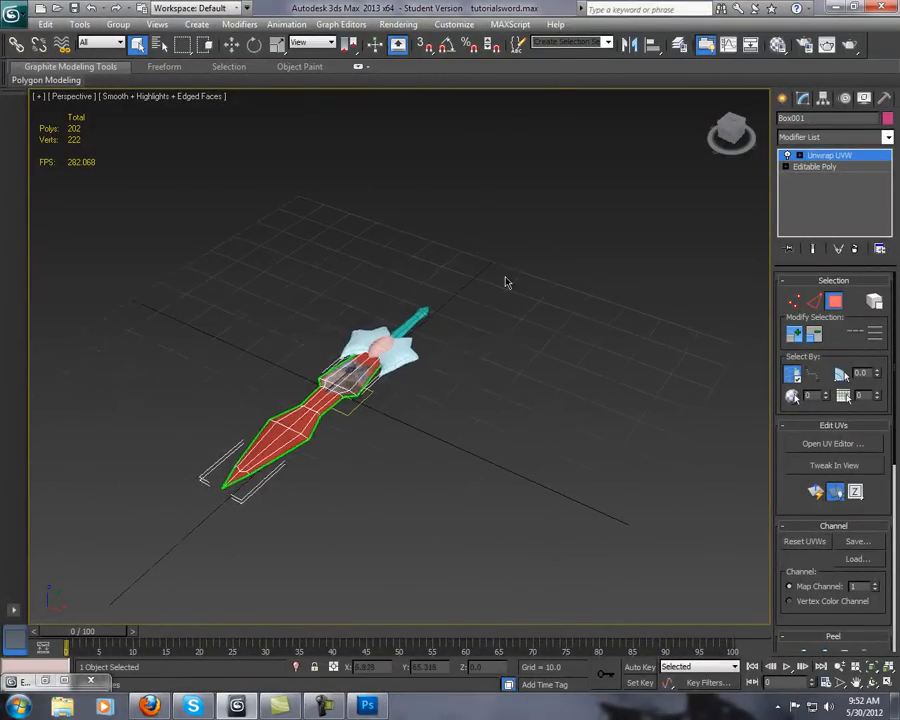
scroll(458, 307, up, 5)
scroll(484, 283, down, 6)
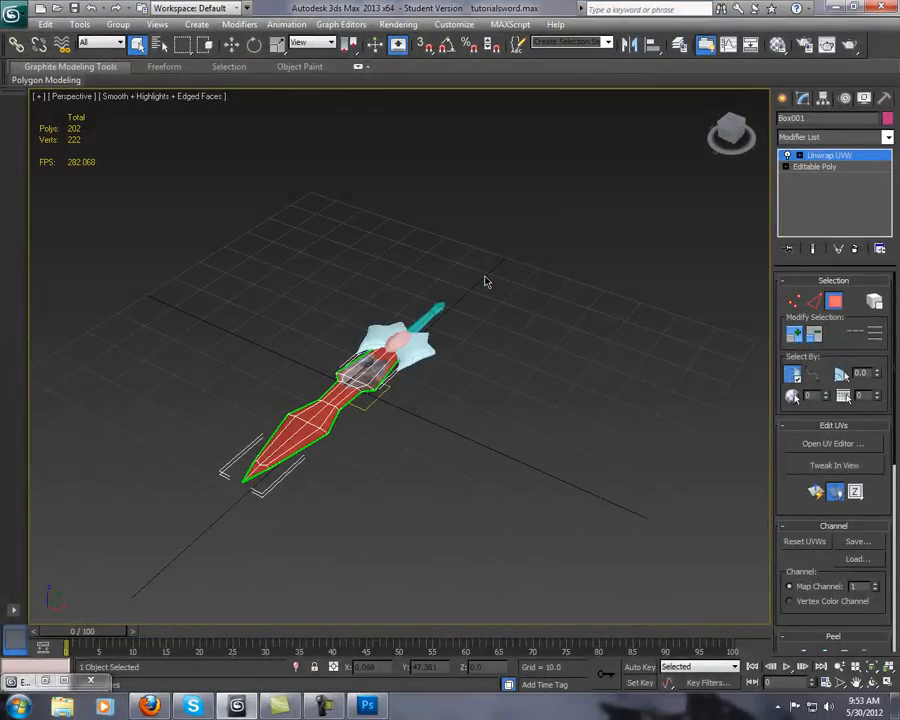